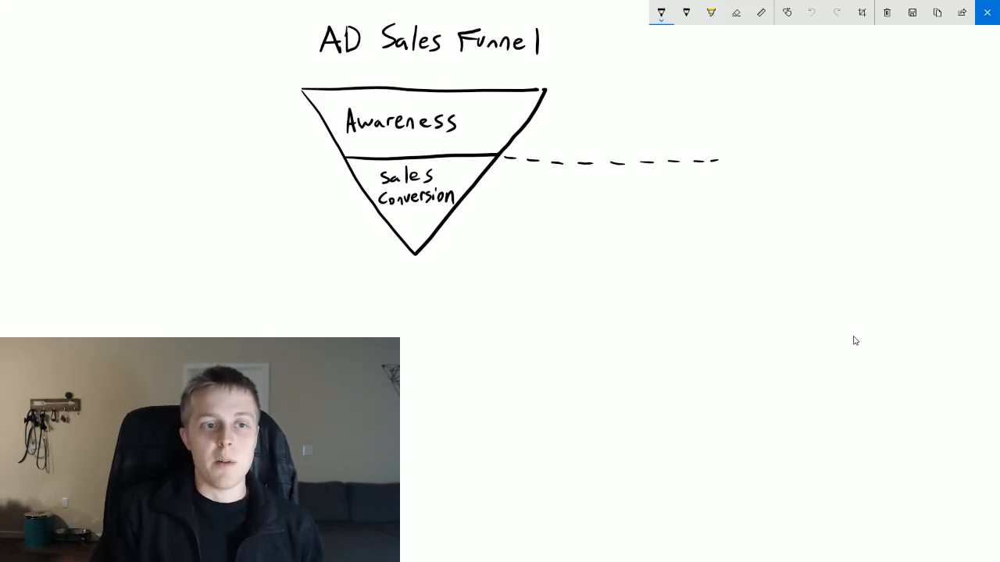
- Handwrite "Trust" outside the funnel, to the left of its Awareness level
mouse_move(214, 116)
left_mouse_down()
mouse_move(246, 113)
mouse_move(225, 135)
left_mouse_up()
left_click_drag(236, 125, 252, 133)
left_click_drag(262, 122, 256, 137)
left_click_drag(273, 118, 272, 136)
left_click_drag(264, 131, 283, 128)
- Draw six arrows pointing down into the funnel's upper edge and circle the word "Trust"
mouse_move(315, 62)
left_mouse_down()
mouse_move(334, 83)
mouse_move(372, 85)
left_mouse_up()
left_click_drag(363, 76, 445, 86)
left_click_drag(438, 77, 515, 84)
left_click_drag(508, 74, 522, 74)
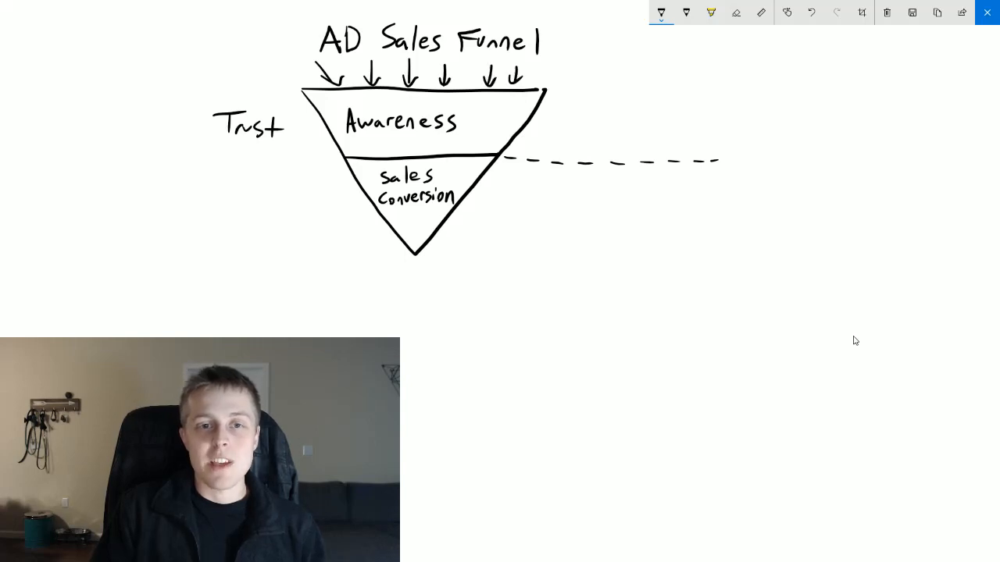
mouse_move(242, 100)
left_mouse_down()
mouse_move(275, 148)
mouse_move(253, 101)
left_mouse_up()
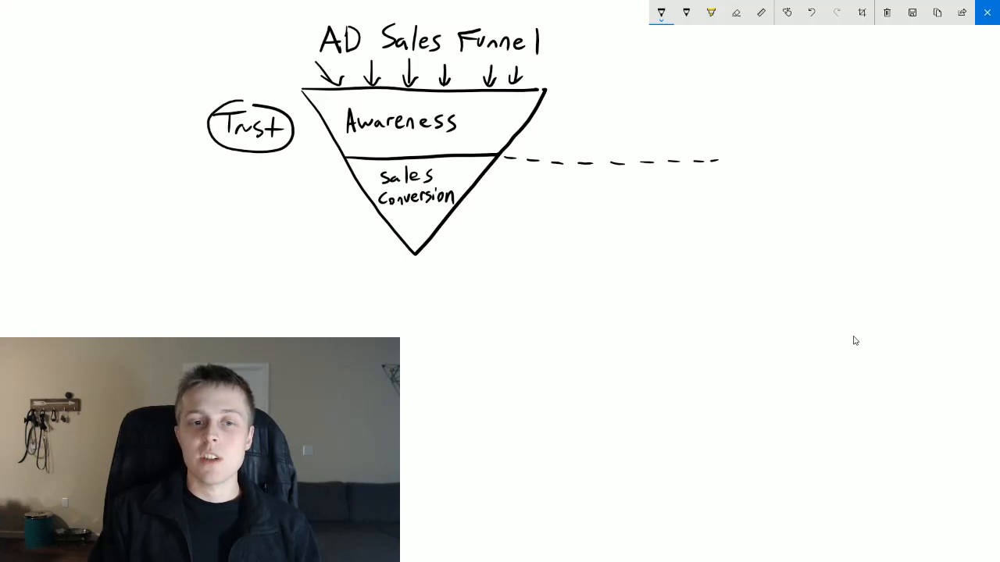
- Handwrite "Discount" left of the Sales Conversion level and draw a long downward arrow along the funnel's left side
left_click_drag(258, 189, 258, 211)
mouse_move(257, 189)
left_mouse_down()
mouse_move(270, 198)
mouse_move(260, 210)
left_mouse_up()
left_click_drag(272, 195, 278, 207)
mouse_move(296, 195)
left_mouse_down()
mouse_move(292, 208)
mouse_move(325, 210)
left_mouse_up()
mouse_move(330, 193)
left_mouse_down()
mouse_move(330, 211)
mouse_move(343, 203)
left_mouse_up()
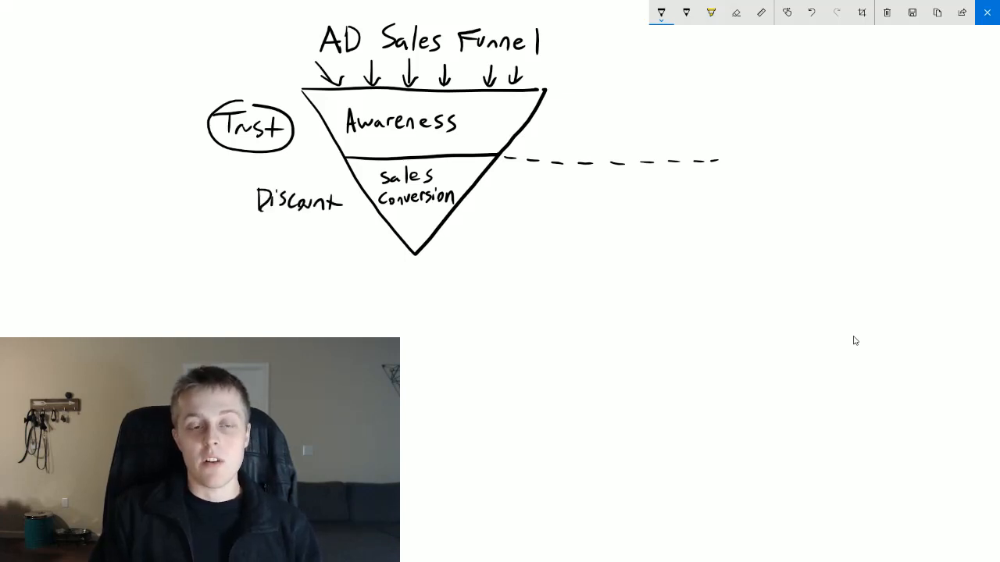
left_click_drag(191, 84, 194, 256)
mouse_move(181, 222)
left_mouse_down()
mouse_move(194, 245)
mouse_move(205, 228)
left_mouse_up()
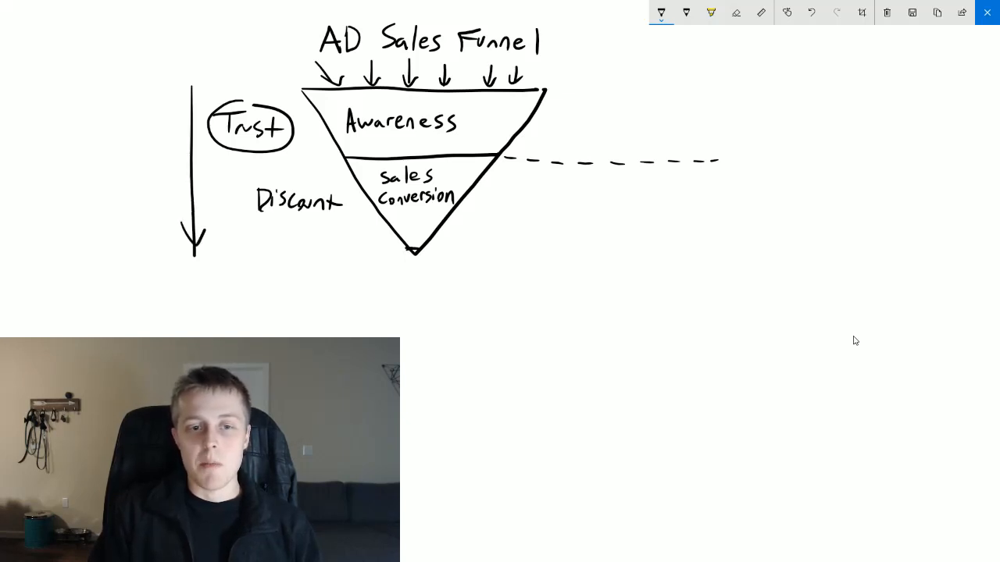
- Mark off the funnel's lower tip and label it "Purchase" underneath
mouse_move(408, 247)
left_mouse_down()
mouse_move(421, 247)
mouse_move(395, 280)
left_mouse_up()
left_click_drag(394, 263, 408, 269)
mouse_move(409, 278)
left_mouse_down()
mouse_move(415, 267)
mouse_move(415, 277)
left_mouse_up()
mouse_move(420, 262)
left_mouse_down()
mouse_move(425, 278)
mouse_move(439, 278)
left_mouse_up()
left_click_drag(450, 274, 459, 278)
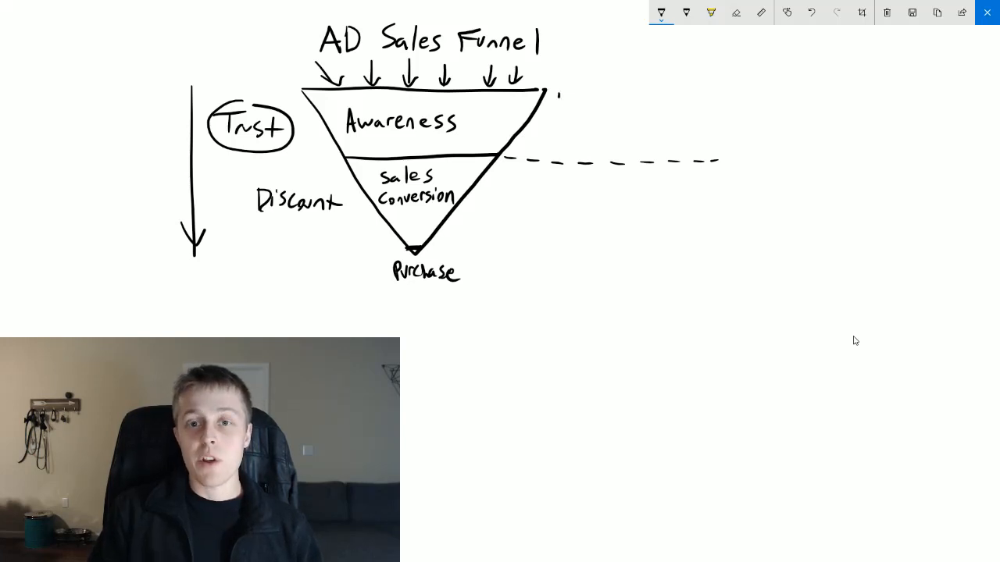
- Annotate the Awareness level with a circled 1, "Video Views" and a circled "50% Watch Thru" above the dashed line
mouse_move(557, 92)
left_mouse_down()
mouse_move(560, 107)
mouse_move(555, 92)
mouse_move(605, 93)
mouse_move(611, 107)
mouse_move(630, 92)
mouse_move(690, 102)
left_mouse_up()
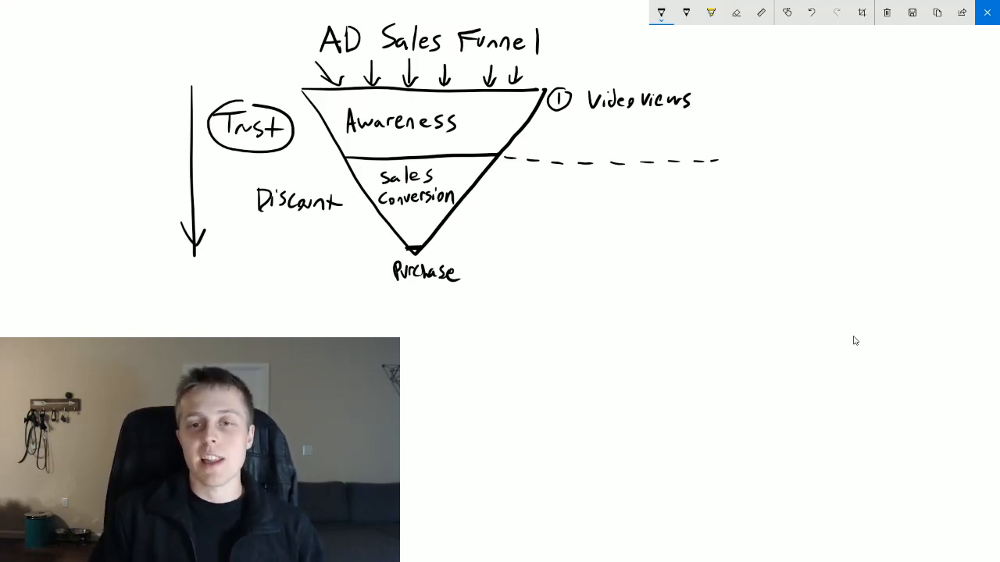
mouse_move(589, 124)
left_mouse_down()
mouse_move(581, 136)
mouse_move(598, 128)
mouse_move(604, 139)
left_mouse_up()
mouse_move(606, 127)
left_mouse_down()
mouse_move(617, 138)
mouse_move(645, 125)
mouse_move(660, 140)
left_mouse_up()
left_click_drag(654, 130, 665, 140)
mouse_move(671, 124)
left_mouse_down()
mouse_move(677, 142)
mouse_move(695, 126)
mouse_move(687, 142)
left_mouse_up()
mouse_move(695, 124)
left_mouse_down()
mouse_move(702, 139)
mouse_move(715, 139)
left_mouse_up()
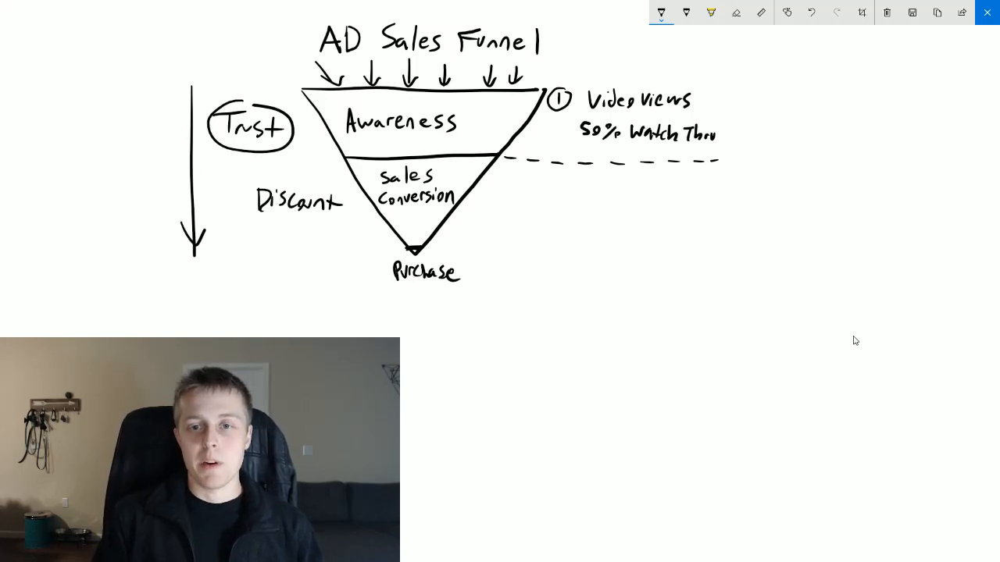
mouse_move(607, 114)
left_mouse_down()
mouse_move(621, 113)
mouse_move(574, 130)
mouse_move(641, 153)
mouse_move(718, 159)
mouse_move(709, 120)
mouse_move(614, 114)
left_mouse_up()
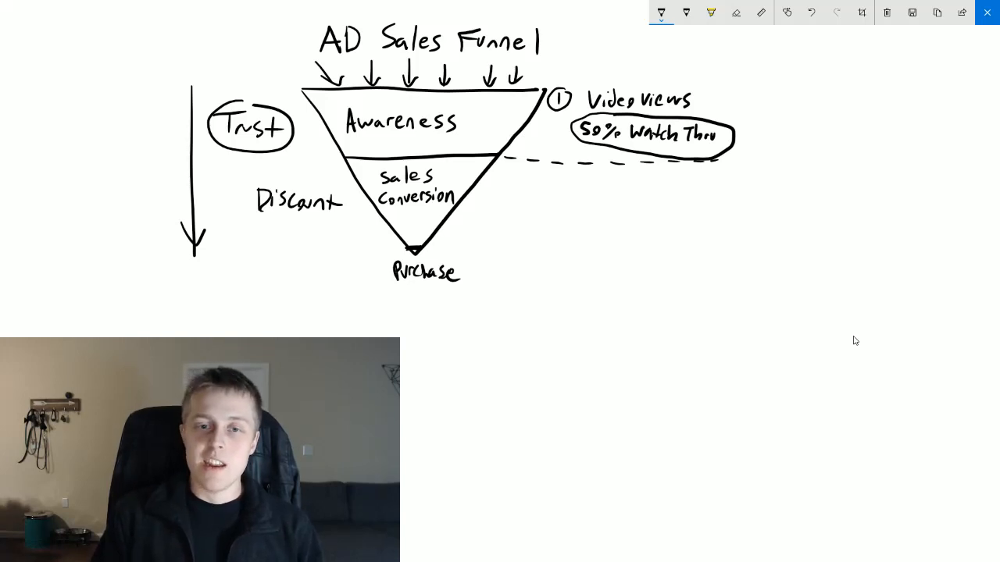
- Annotate the Sales Conversion level with a circled 2, "Conversion - Purchases" and "Retarget 50% Watch", with an arrow back up to the video views notes
mouse_move(501, 172)
left_mouse_down()
mouse_move(508, 192)
mouse_move(513, 167)
left_mouse_up()
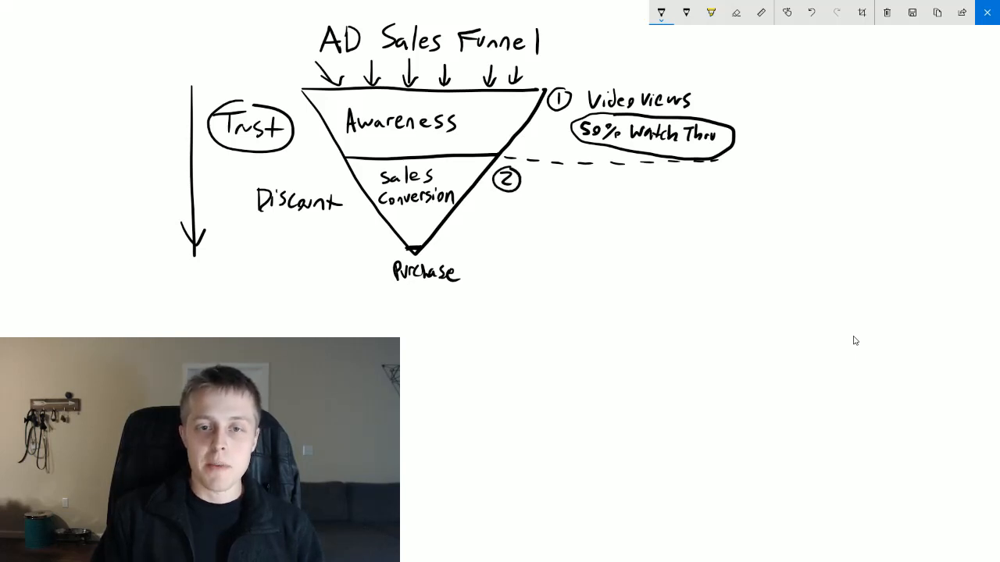
left_click_drag(543, 174, 542, 186)
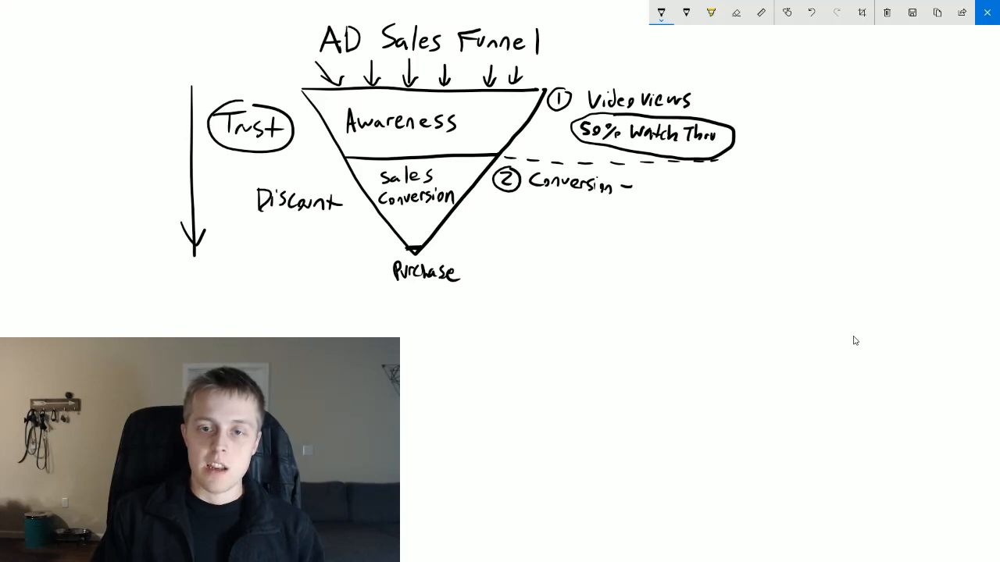
left_click_drag(641, 177, 643, 186)
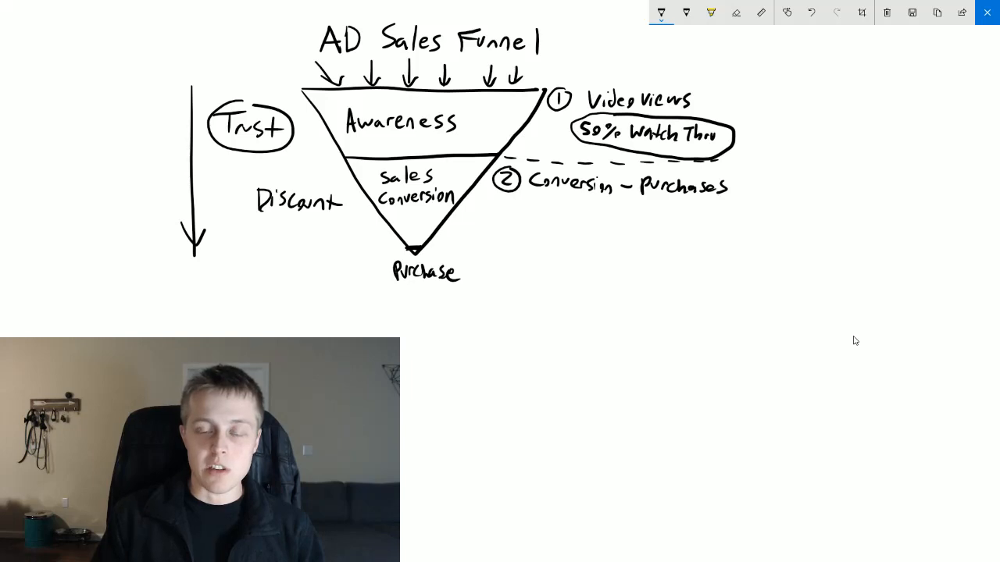
left_click_drag(522, 204, 527, 206)
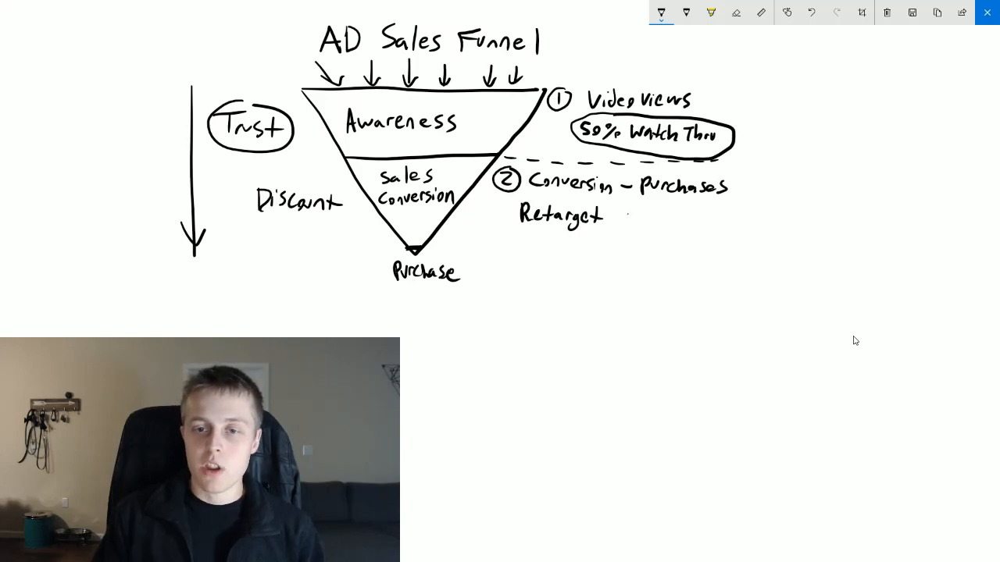
mouse_move(617, 211)
left_mouse_down()
mouse_move(615, 227)
mouse_move(680, 220)
mouse_move(716, 233)
left_mouse_up()
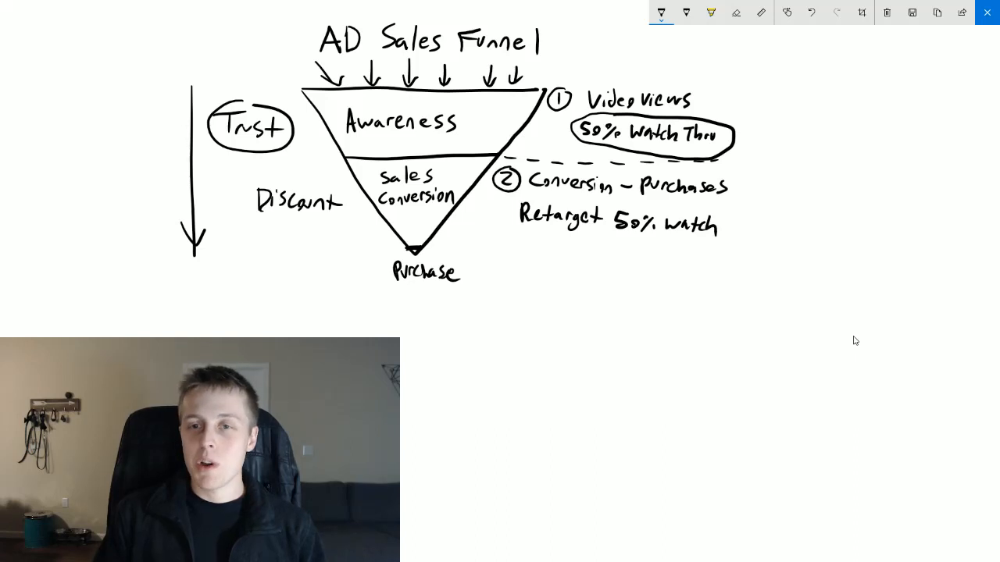
mouse_move(563, 79)
left_mouse_down()
mouse_move(748, 109)
mouse_move(712, 161)
mouse_move(748, 214)
left_mouse_up()
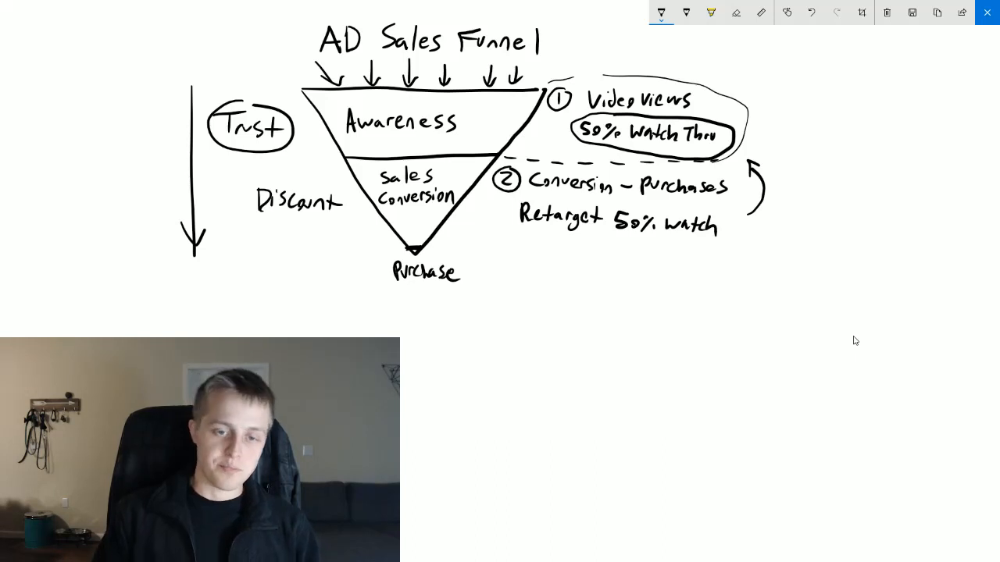
- Draw the left and upper border lines of a new notes area below the funnel
left_click_drag(428, 305, 439, 478)
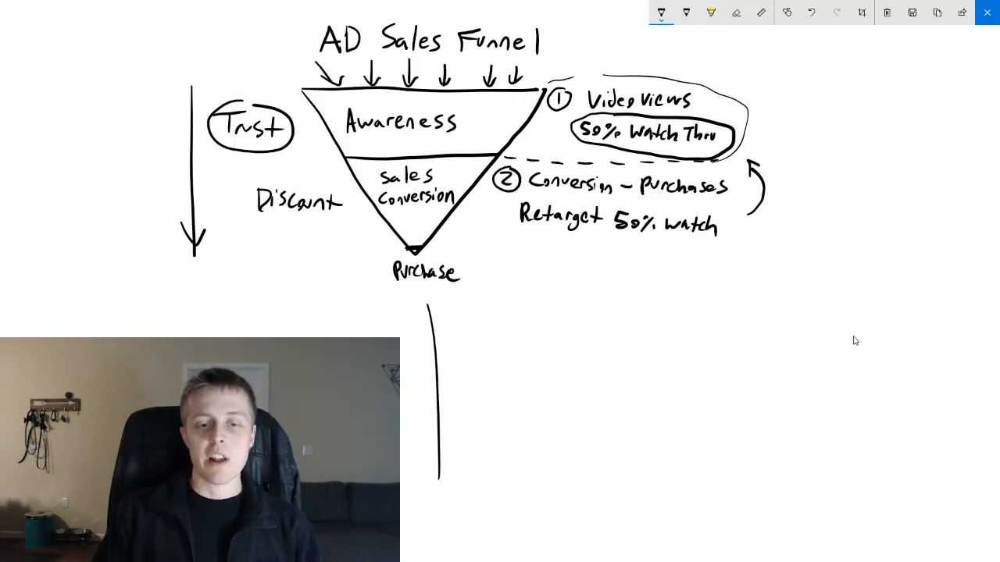
left_click_drag(427, 303, 691, 288)
left_click_drag(870, 288, 939, 305)
mouse_move(677, 242)
left_mouse_down()
mouse_move(642, 239)
mouse_move(715, 283)
mouse_move(845, 300)
left_mouse_up()
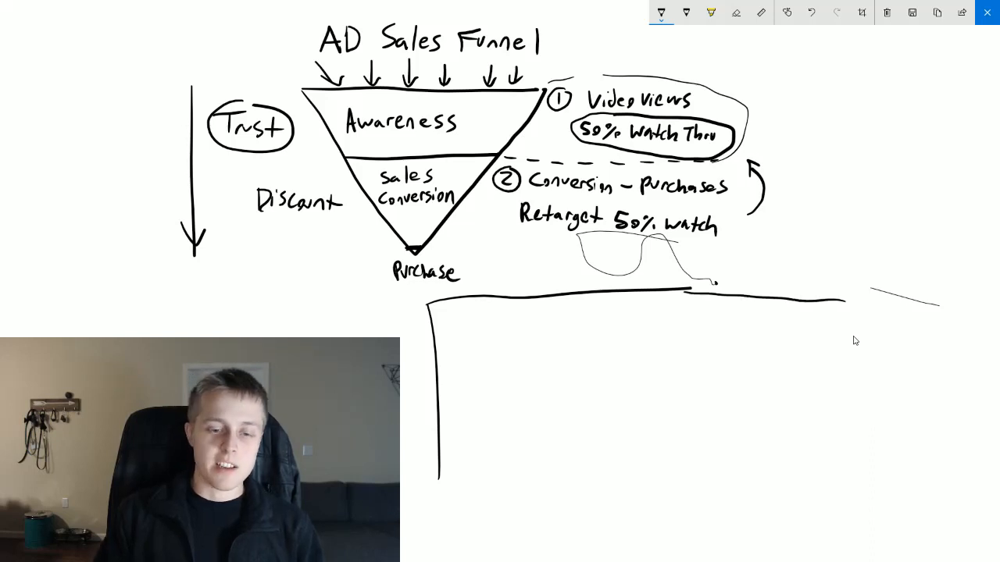
left_click_drag(438, 467, 435, 535)
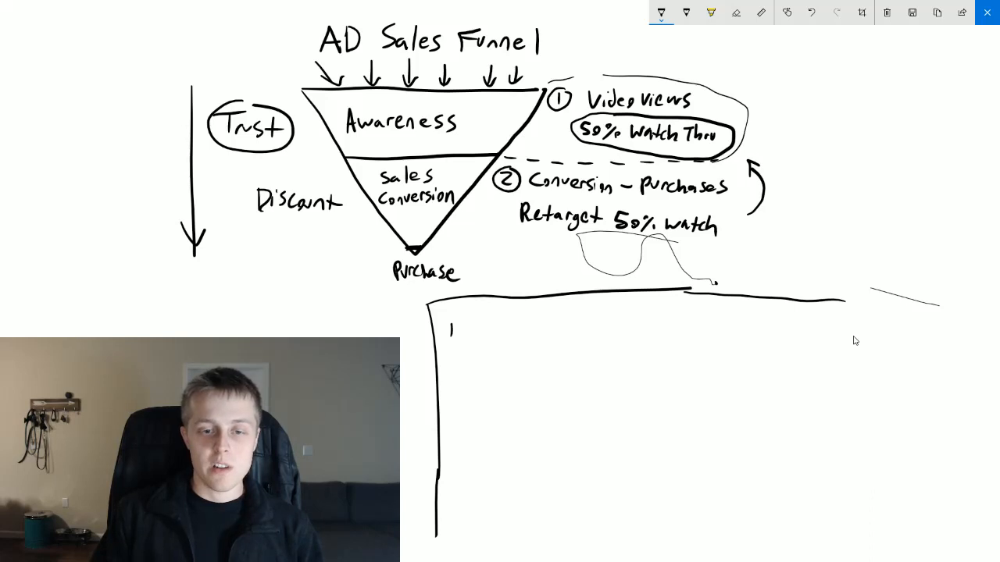
- Head the new notes area "Targeting" and write a circled 1 "Video Views" with "- Broad" beneath it
left_click_drag(562, 306, 559, 324)
left_click_drag(566, 311, 584, 314)
left_click_drag(576, 309, 591, 307)
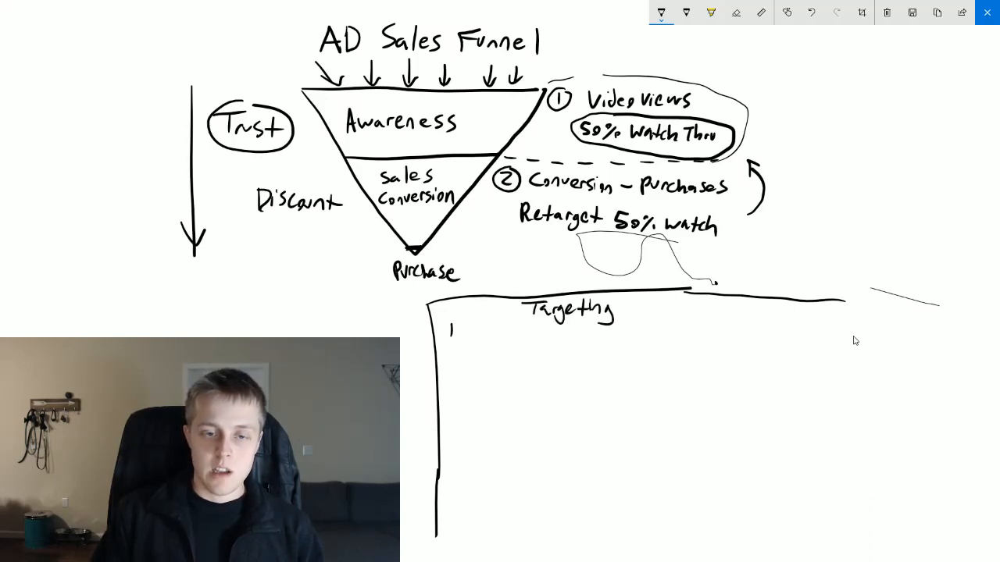
left_click_drag(449, 320, 453, 320)
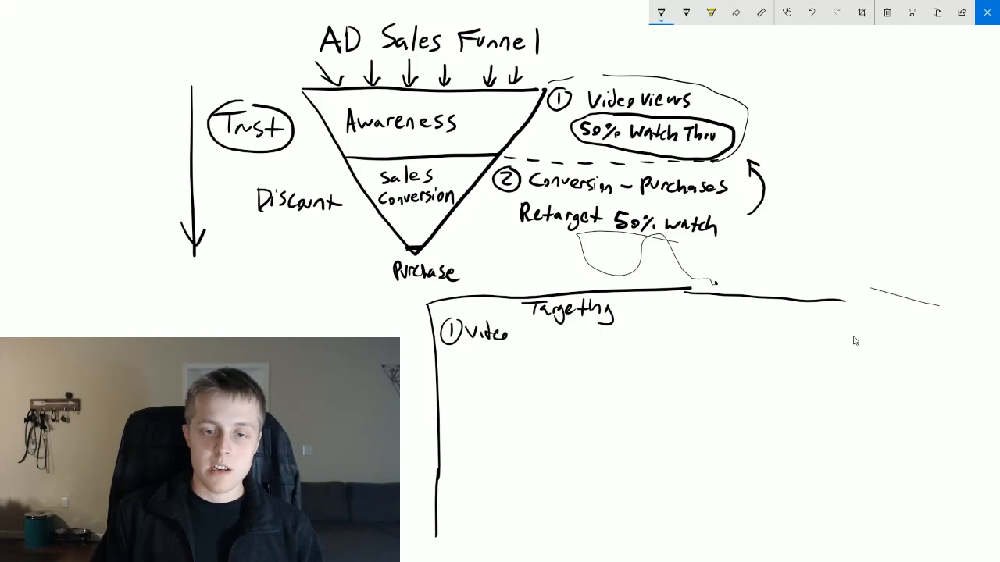
mouse_move(522, 328)
left_mouse_down()
mouse_move(572, 344)
mouse_move(560, 371)
left_mouse_up()
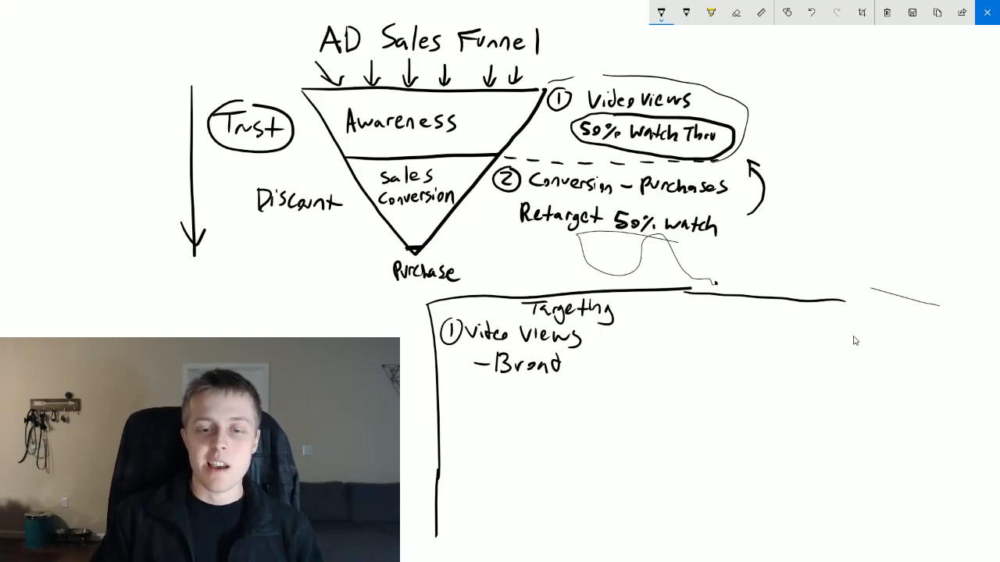
- Write the audience range "Size: 1,000,000 - 2,500,000" under the Broad entry
left_click_drag(509, 380, 495, 393)
left_click_drag(513, 385, 534, 397)
left_click_drag(534, 391, 542, 396)
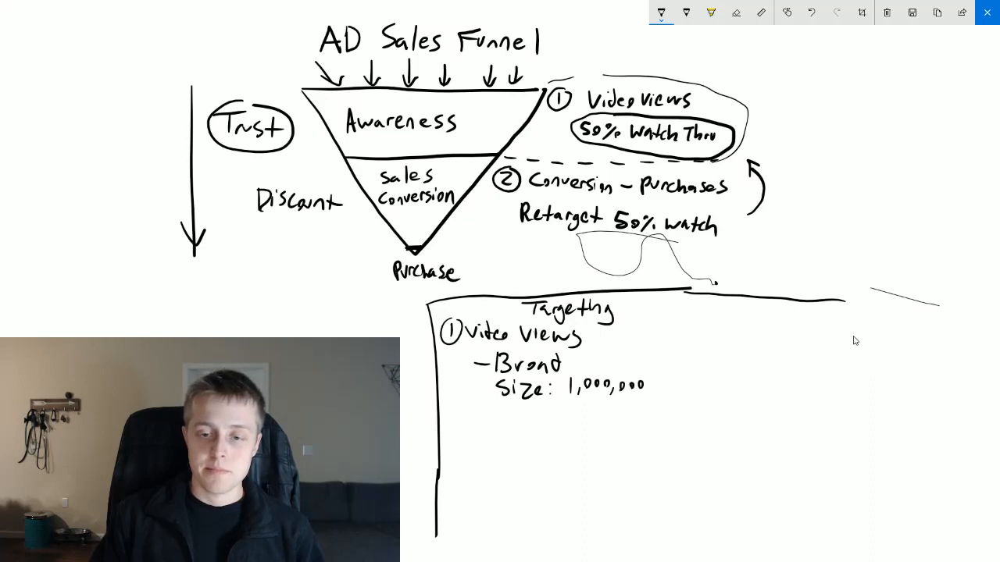
left_click_drag(673, 376, 684, 392)
left_click_drag(685, 388, 683, 396)
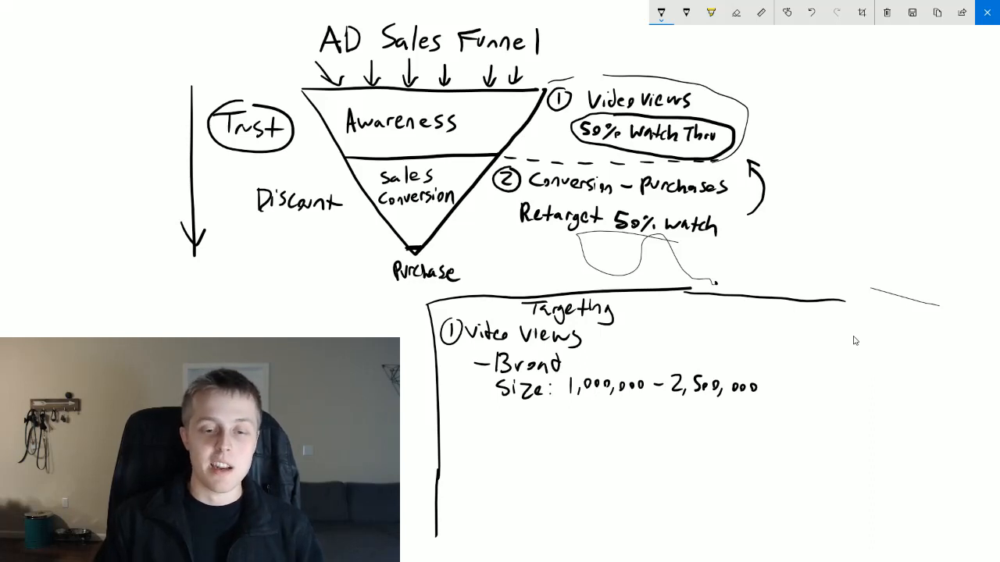
- Write a circled 2 "Conversion" as the second targeting entry and add a handwritten line beneath it
mouse_move(450, 433)
left_mouse_down()
mouse_move(453, 451)
mouse_move(466, 426)
mouse_move(514, 439)
left_mouse_up()
left_click_drag(526, 448, 534, 438)
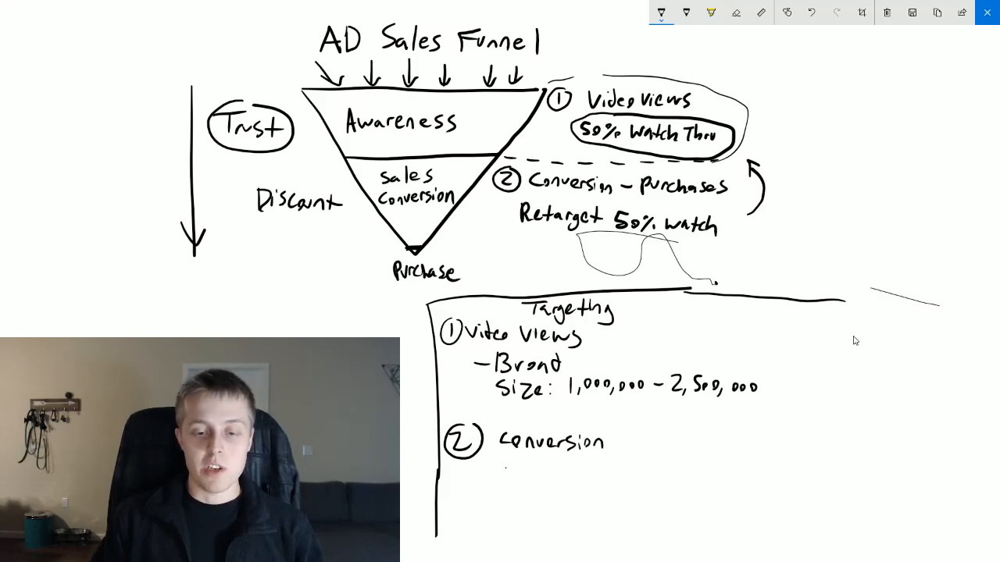
mouse_move(506, 467)
left_mouse_down()
mouse_move(515, 486)
mouse_move(529, 484)
left_mouse_up()
left_click_drag(536, 470, 567, 496)
left_click_drag(576, 483, 590, 486)
left_click_drag(584, 477, 617, 489)
left_click_drag(632, 481, 642, 477)
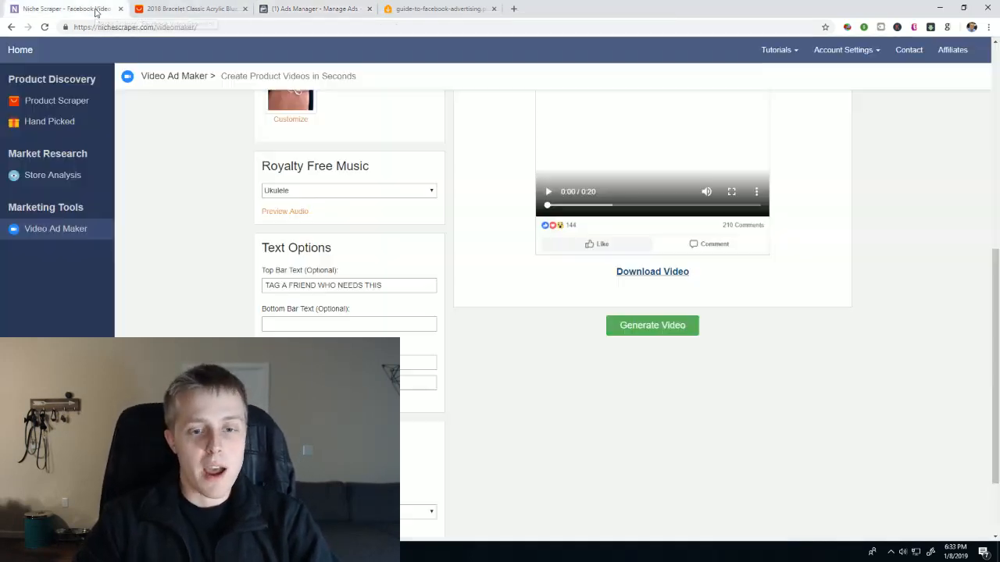
- Switch to Niche Scraper and examine the Product Scraper's results with their order trends
left_click(95, 9)
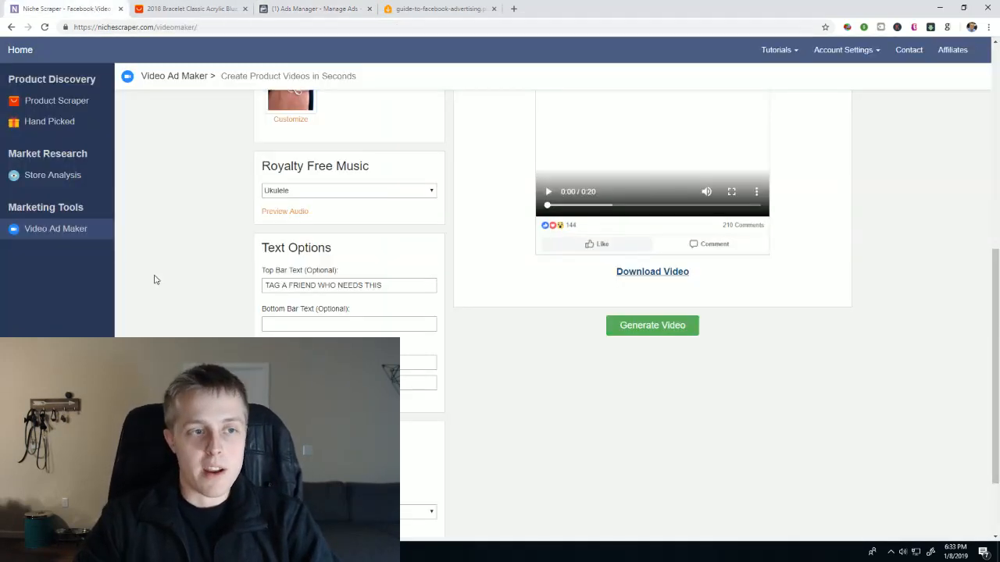
left_click(63, 103)
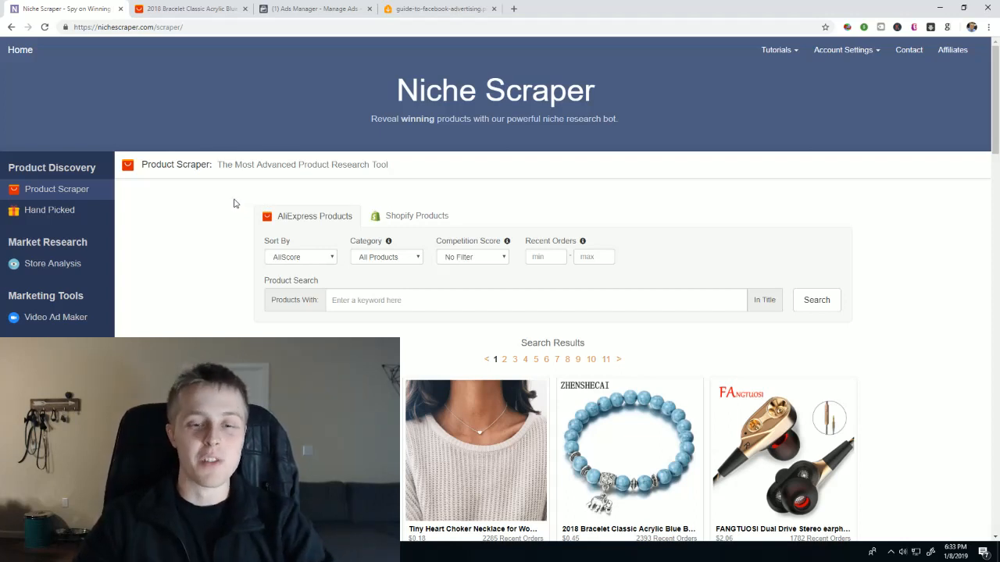
scroll(238, 236, "down", 1)
scroll(239, 237, "down", 1)
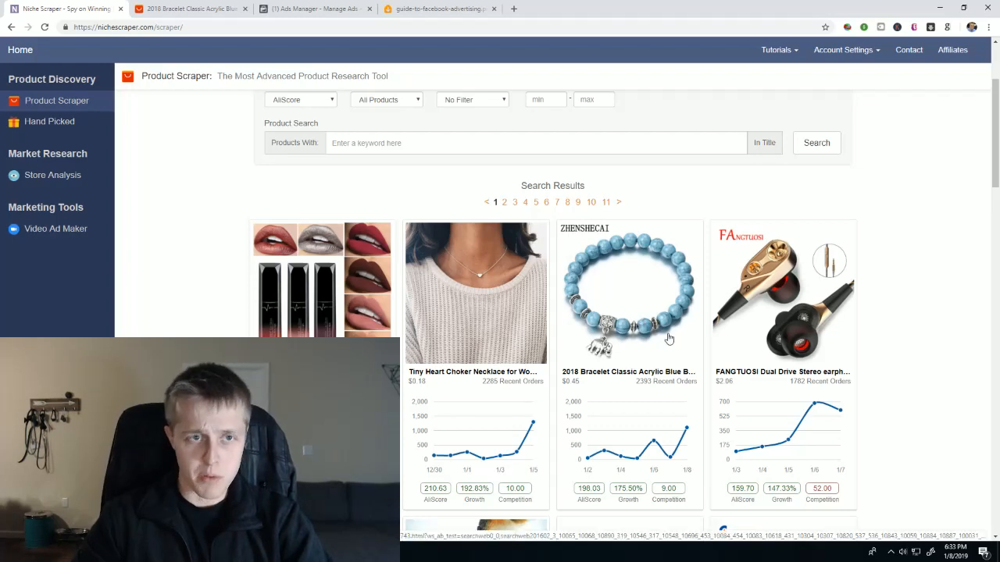
- Fetch the product images for the AliExpress blue beaded bracelet into Niche Scraper's Video Ad Maker using its page URL
left_click(205, 4)
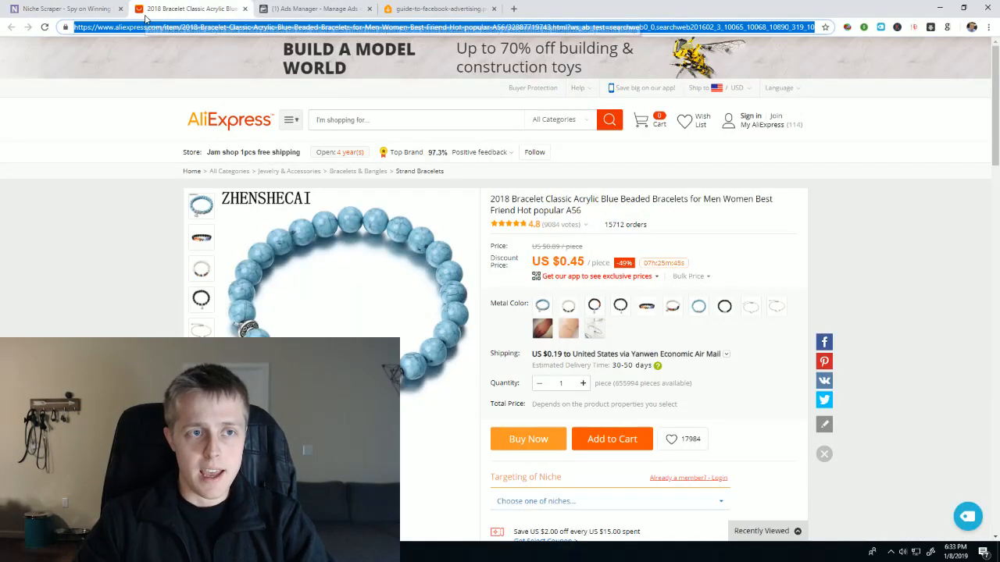
left_click(66, 8)
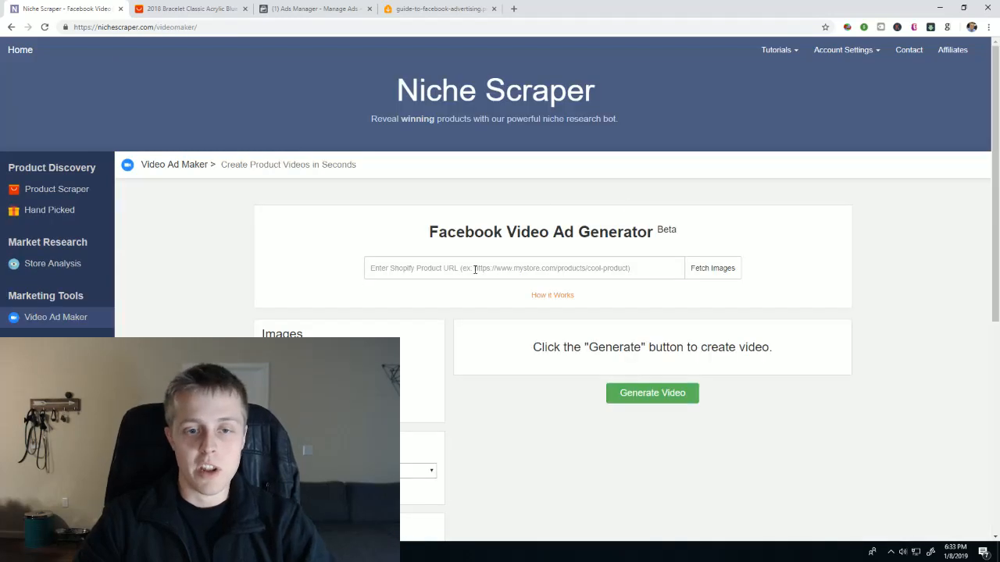
left_click(485, 264)
key("ctrl+v")
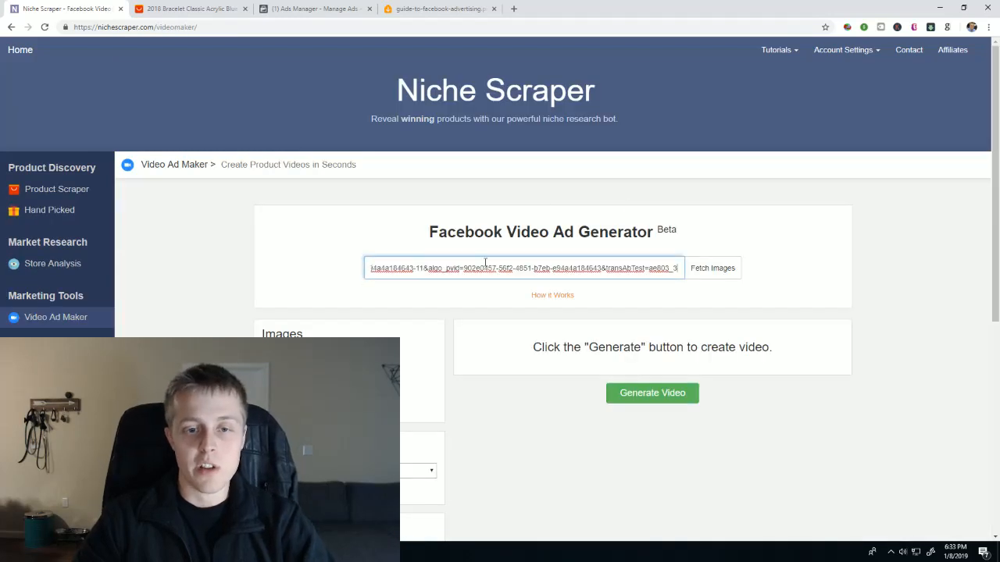
left_click(710, 268)
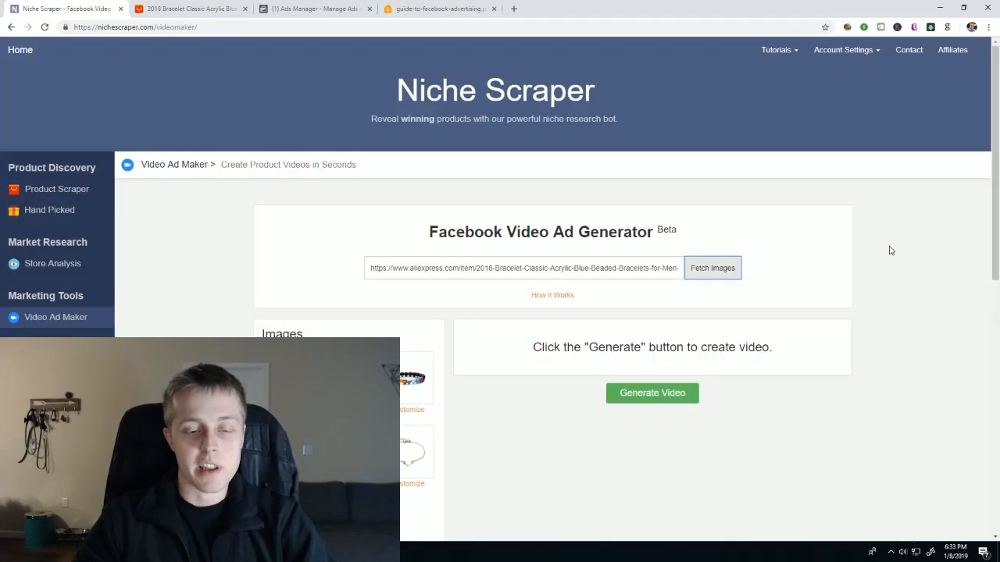
- Add the multicolor, white and black bead bracelets and the thin chain bracelet as images 2 to 5 of the video
scroll(763, 296, "down", 3)
left_click(406, 189)
left_click(300, 233)
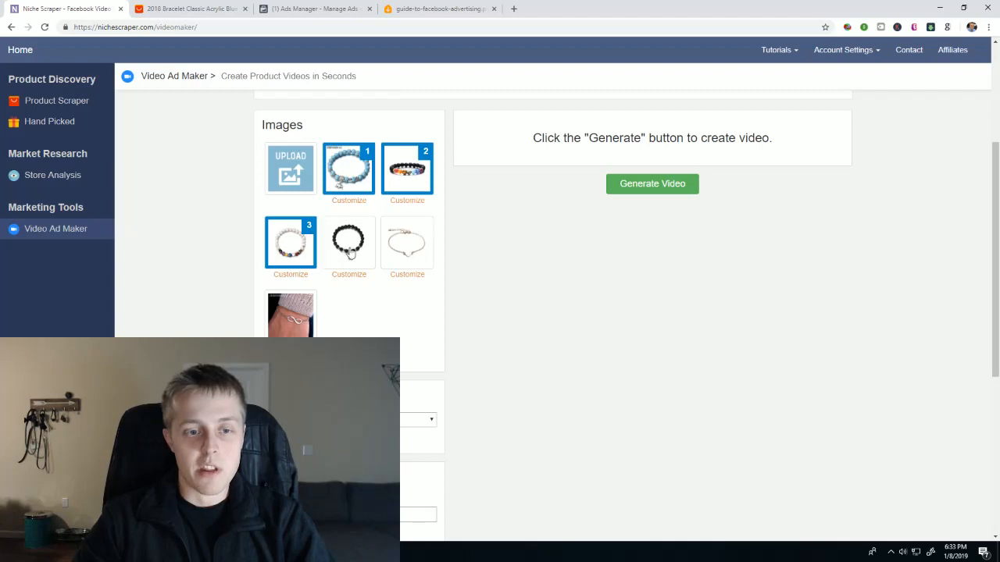
left_click(351, 251)
left_click(407, 250)
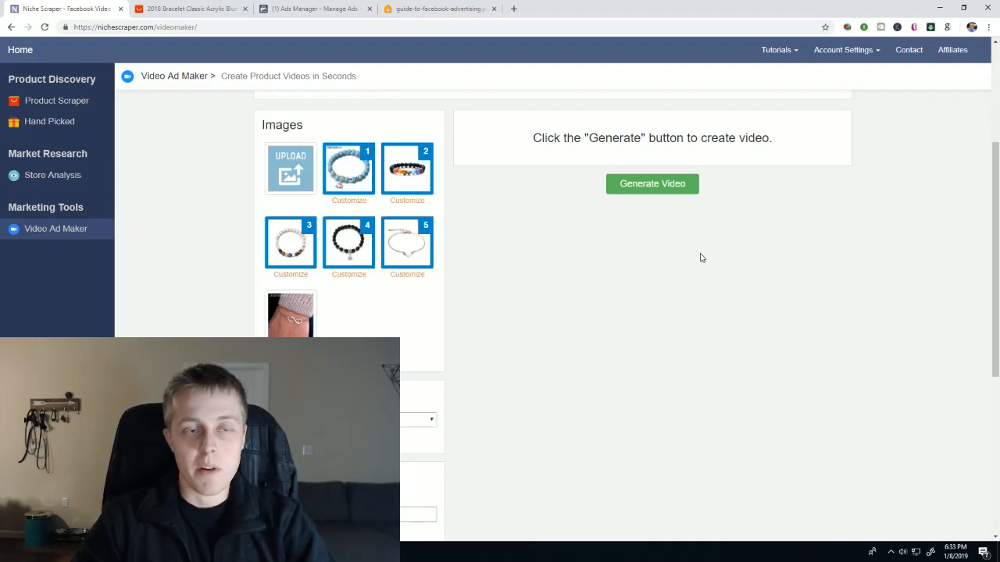
- Switch to Ads Manager, discard the saved draft and start a new campaign with the Video views objective, continuing to its ad set
left_click(314, 9)
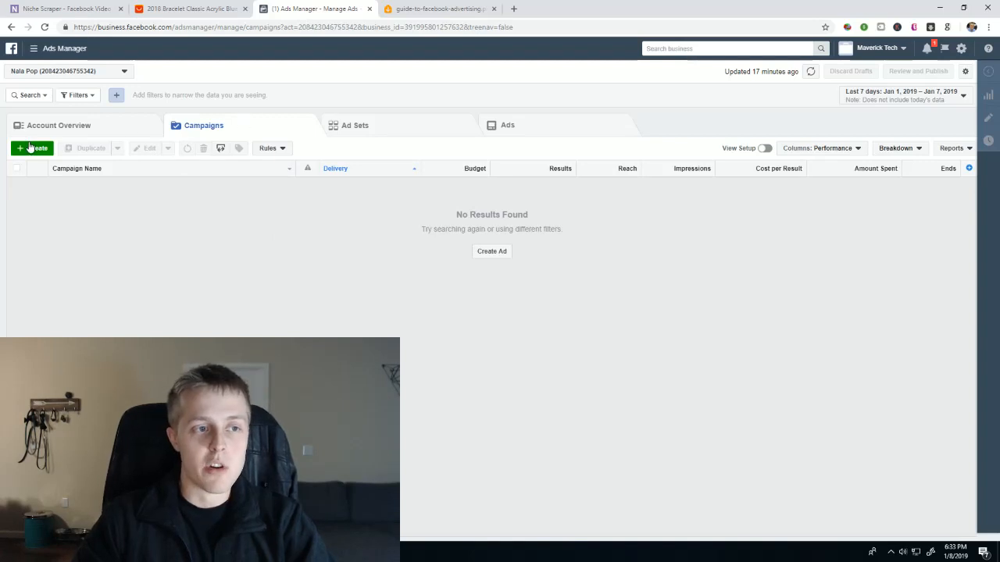
left_click(33, 148)
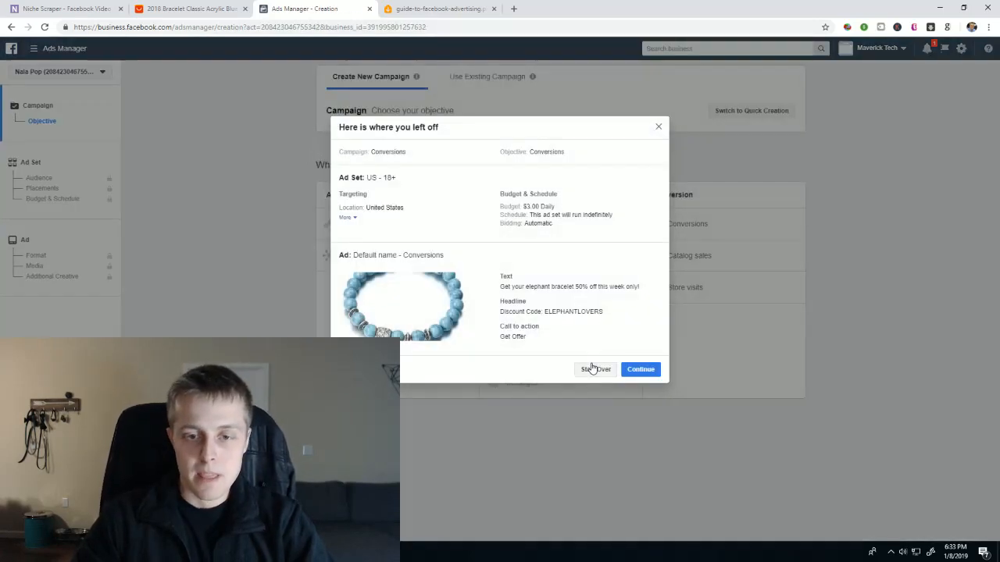
left_click(588, 368)
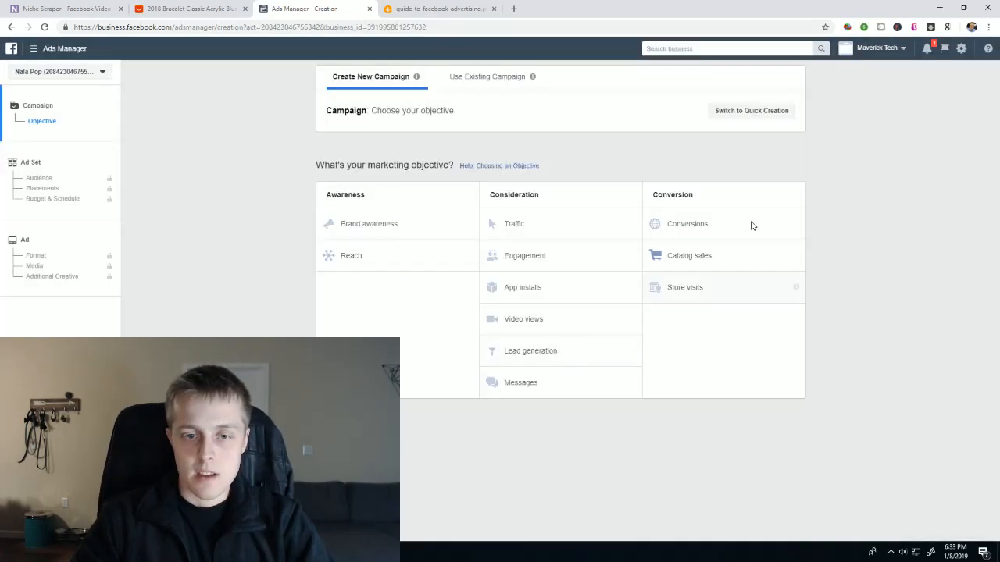
left_click(563, 321)
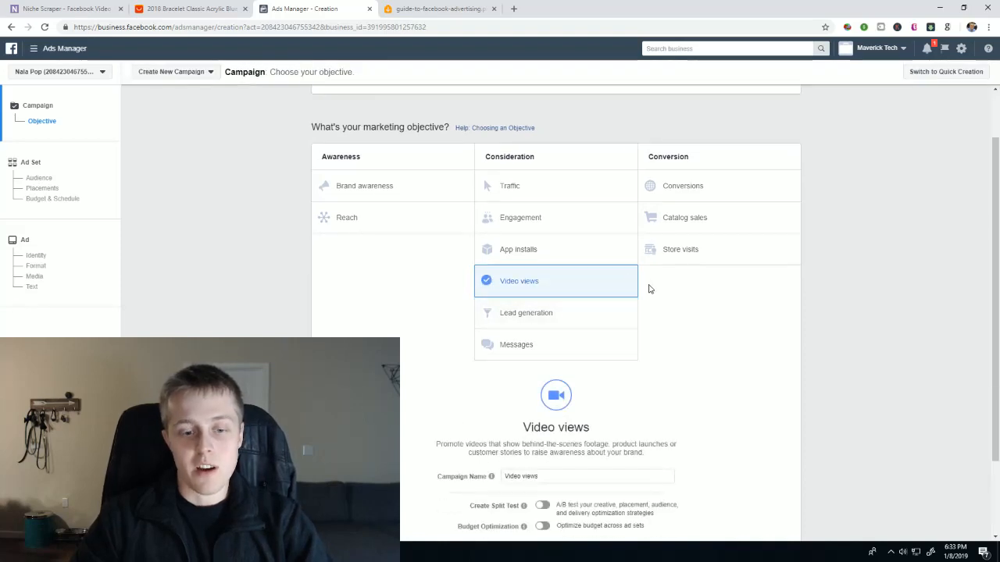
scroll(824, 381, "down", 2)
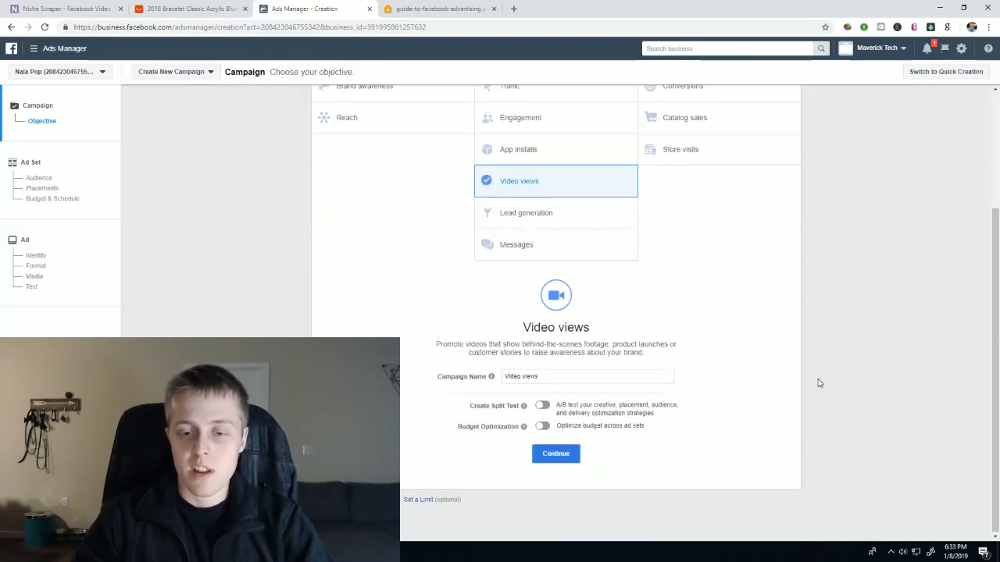
left_click(568, 457)
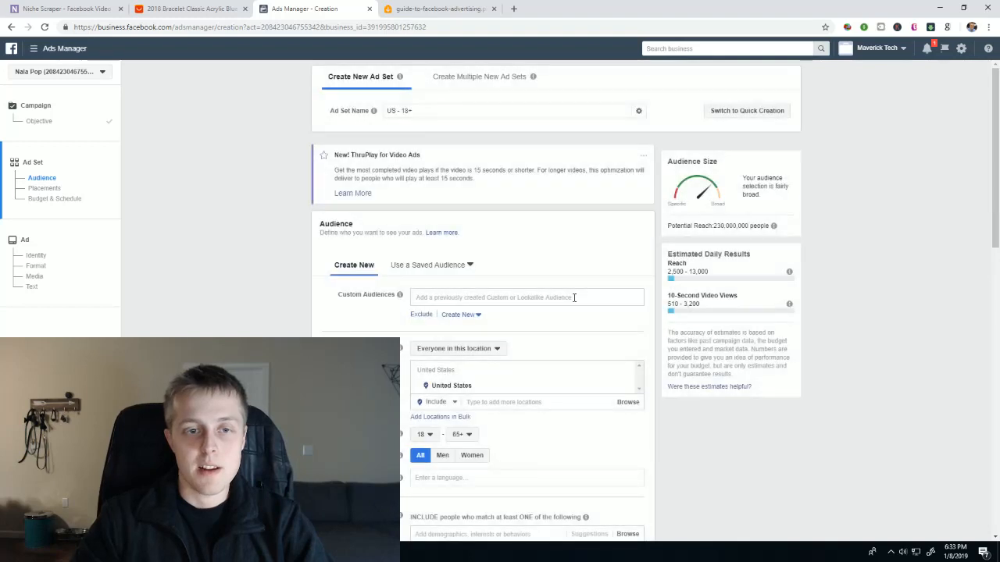
- Add Elephant as an interest in the ad set's detailed targeting, checking the bracelet's AliExpress page for its niche
scroll(245, 148, "down", 4)
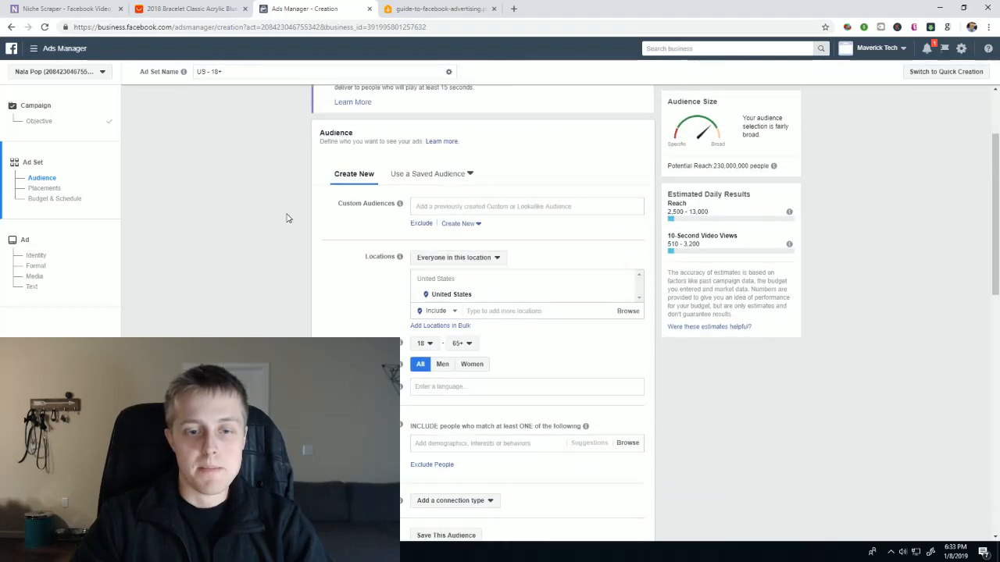
scroll(232, 180, "up", 2)
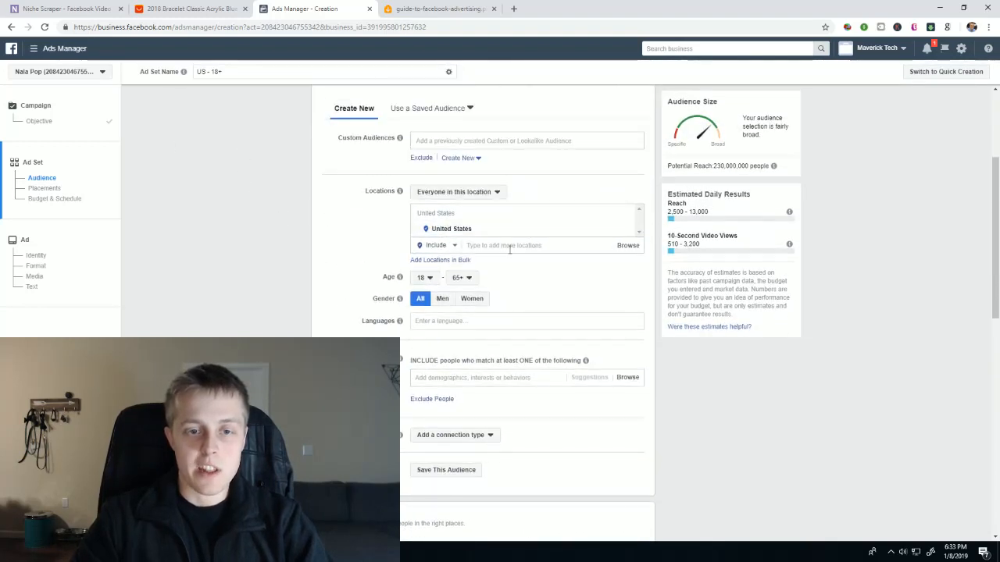
scroll(353, 226, "down", 2)
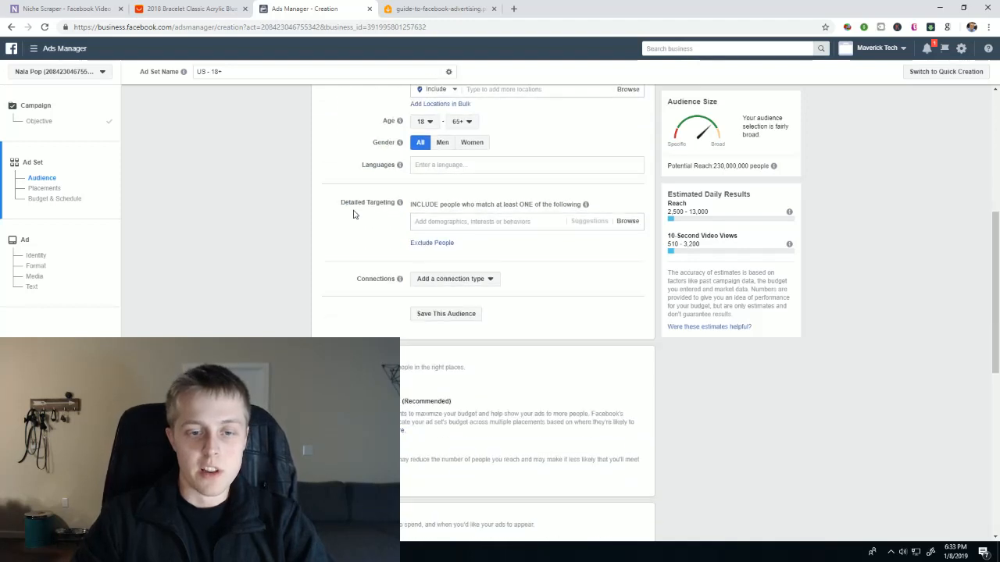
scroll(351, 234, "down", 1)
left_click(488, 168)
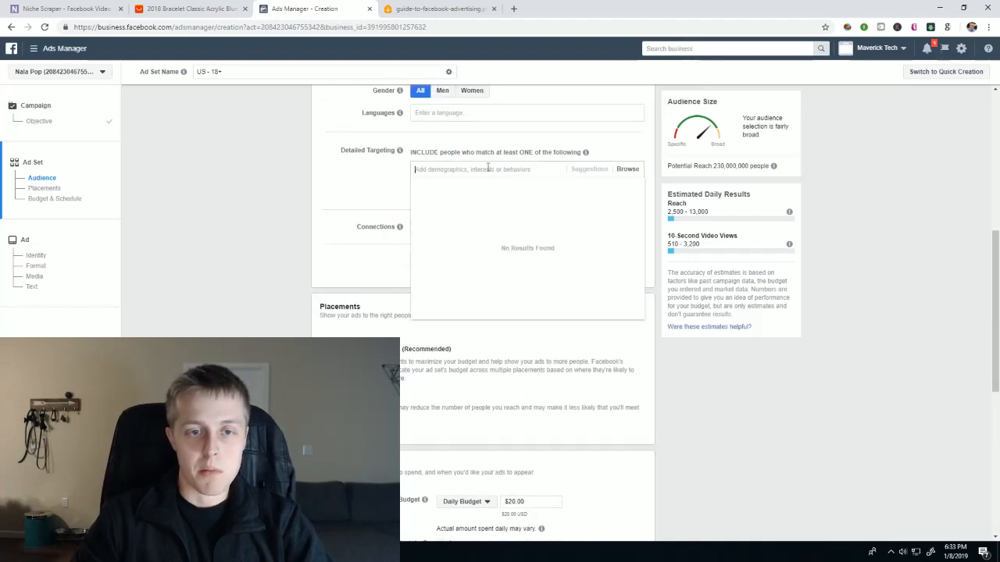
left_click(211, 6)
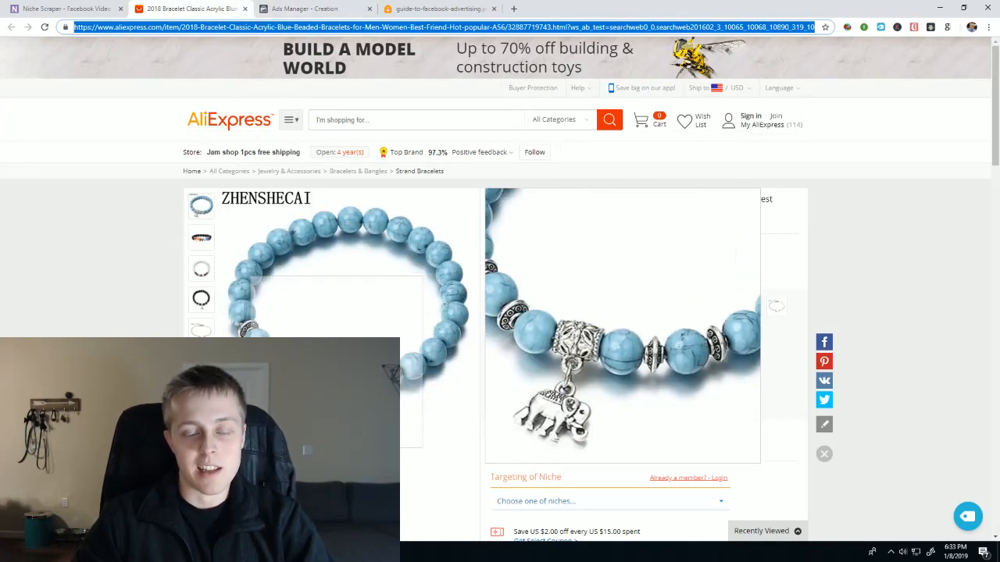
left_click(303, 6)
type("e")
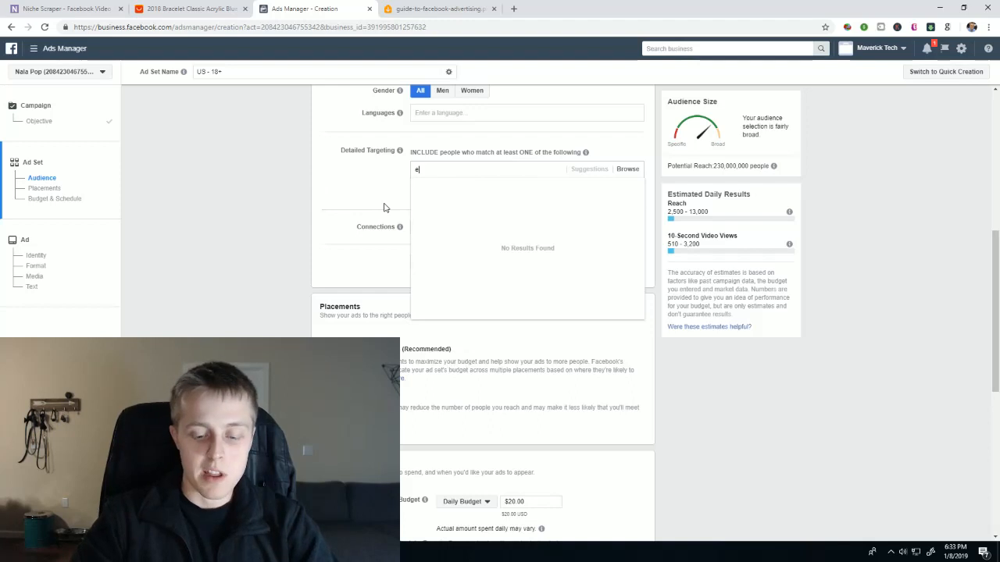
type("lephants")
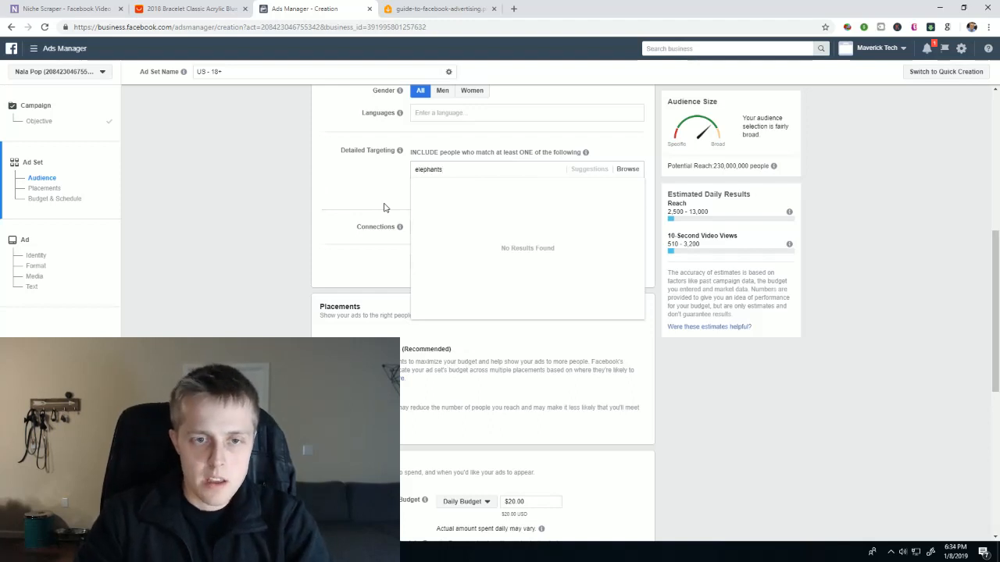
left_click(444, 186)
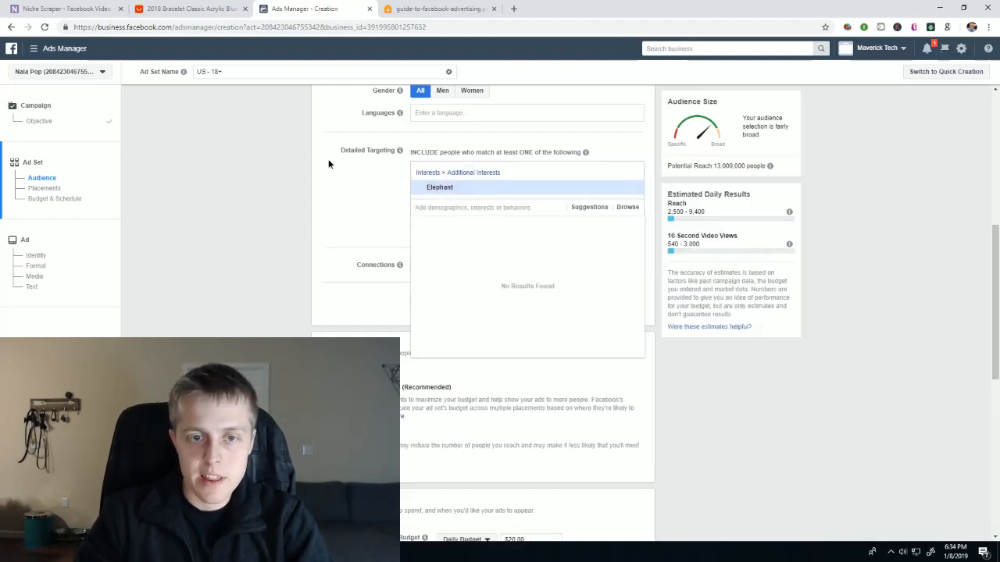
- Add the suggested interest Save the Elephants to the detailed targeting
left_click(584, 207)
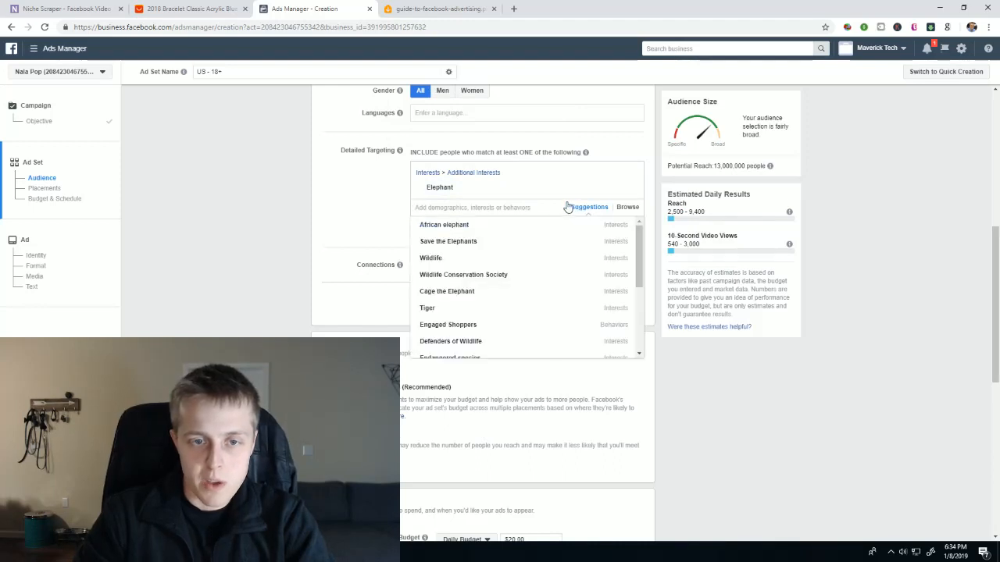
scroll(472, 295, "down", 2)
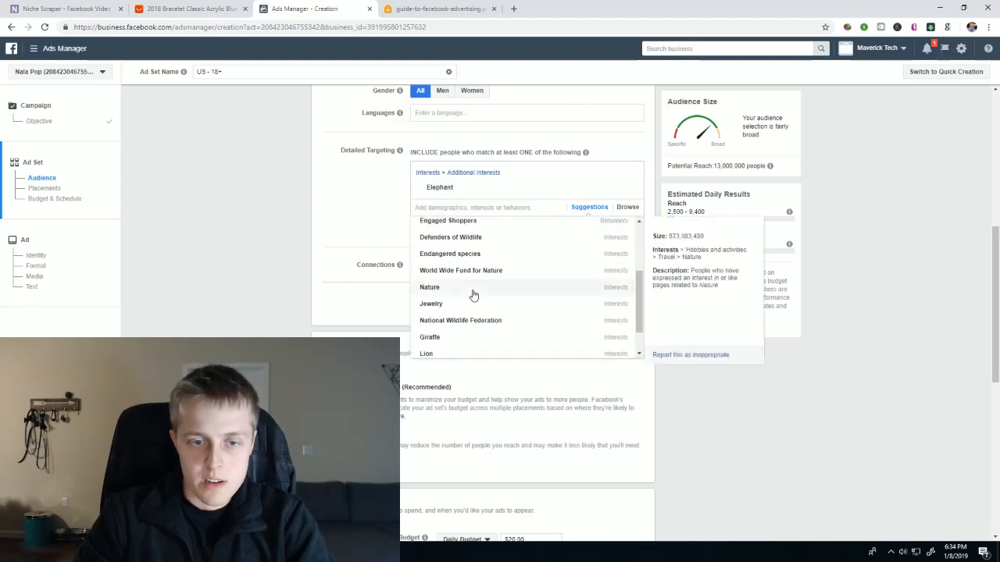
scroll(472, 294, "up", 2)
left_click(473, 244)
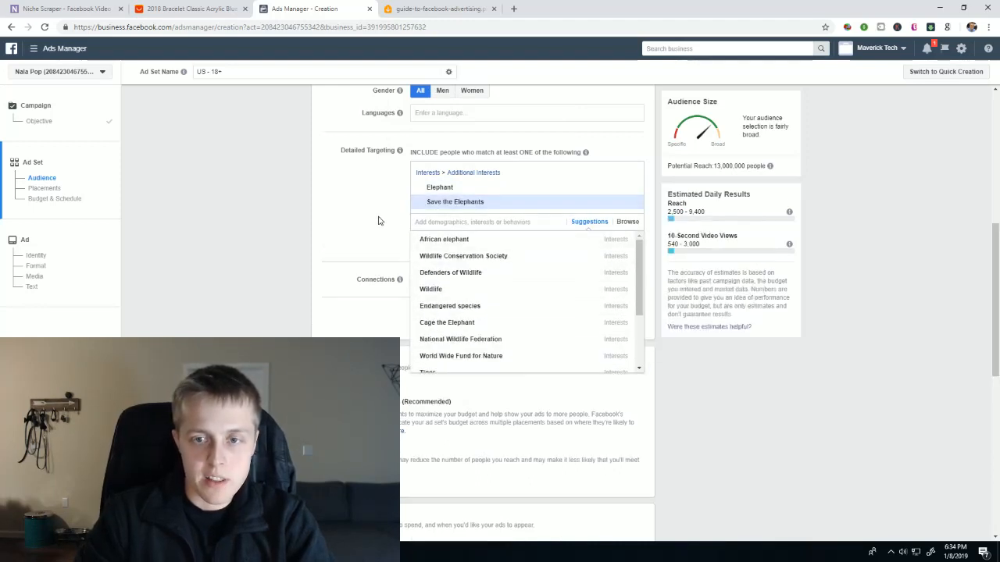
left_click(378, 221)
- Narrow the audience to people who must also match the Bracelet interest and check the potential reach
left_click(484, 245)
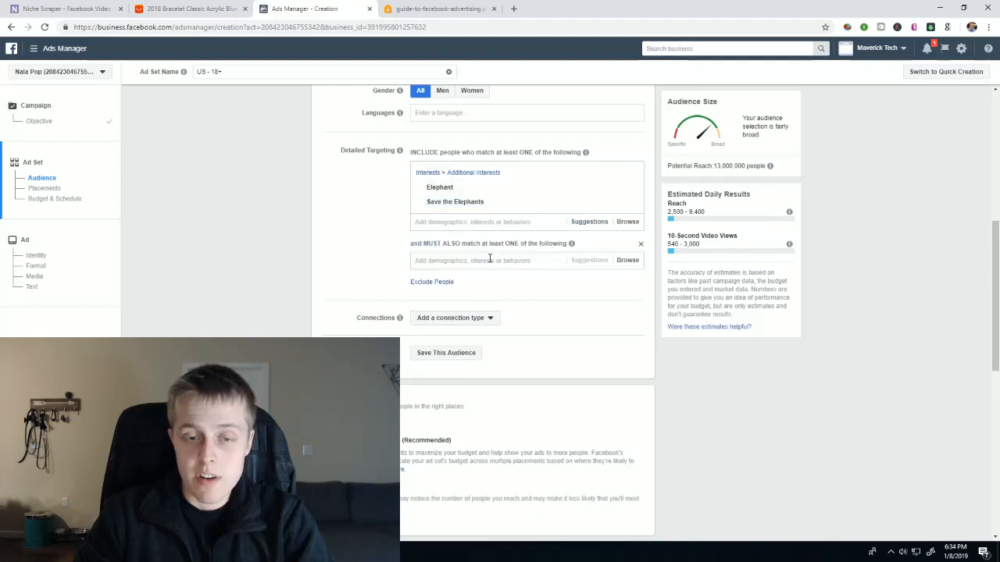
left_click(490, 258)
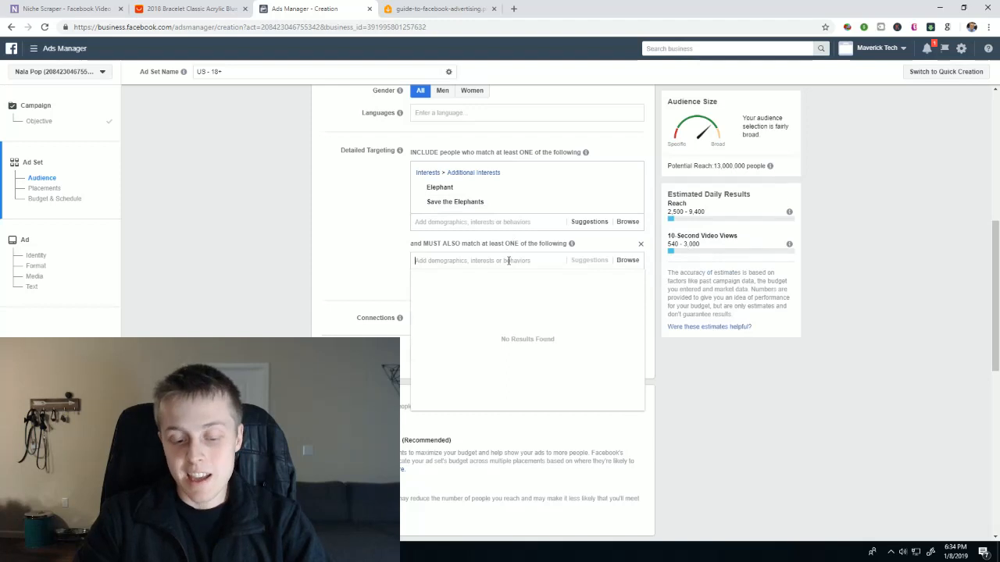
type("Biace")
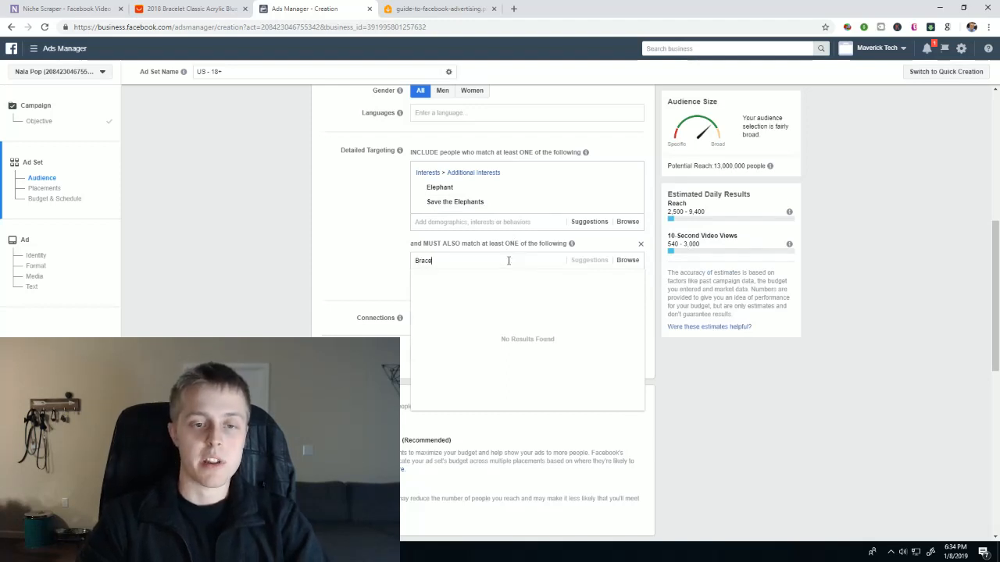
type("let")
left_click(498, 281)
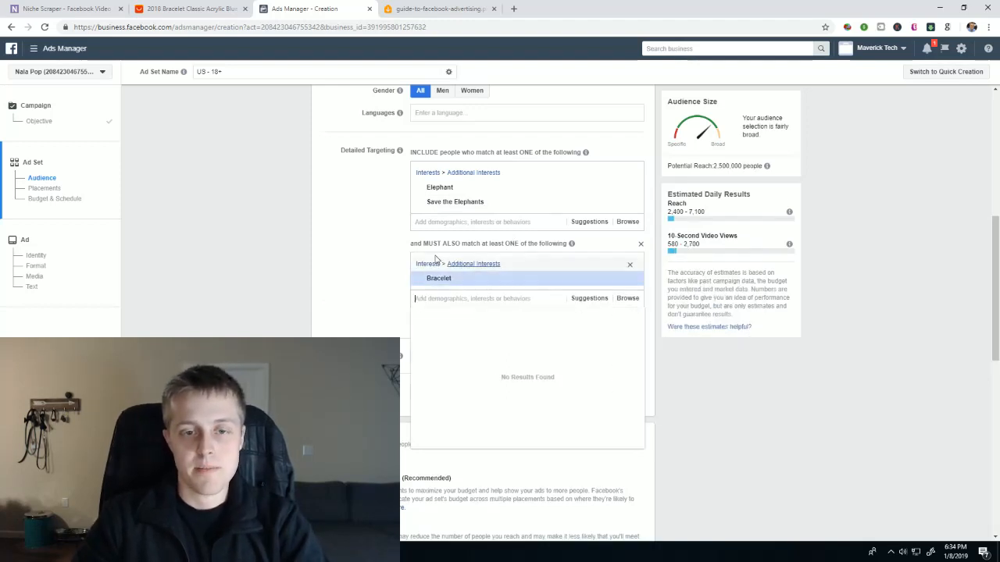
left_click(439, 244)
left_click_drag(777, 165, 810, 174)
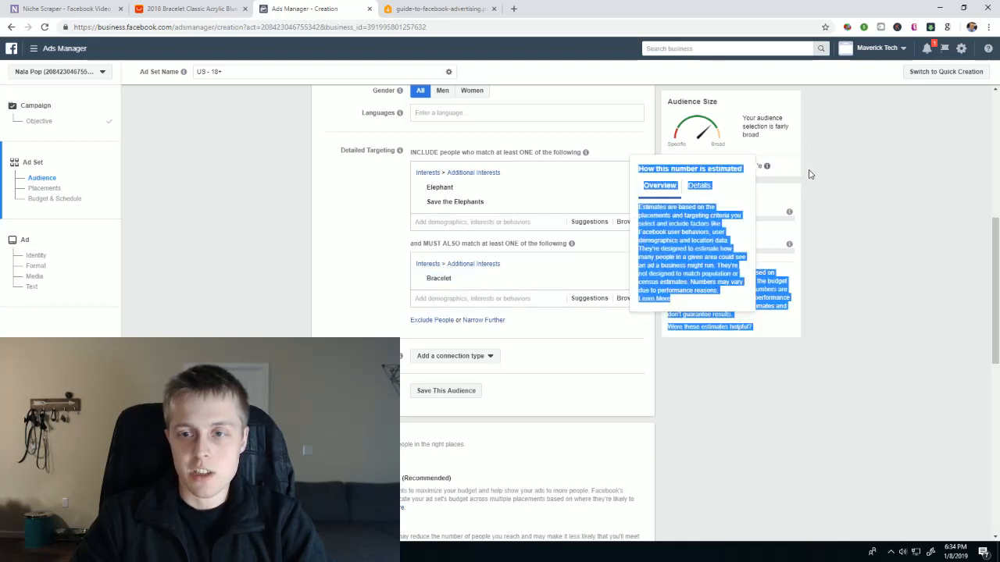
left_click(776, 167)
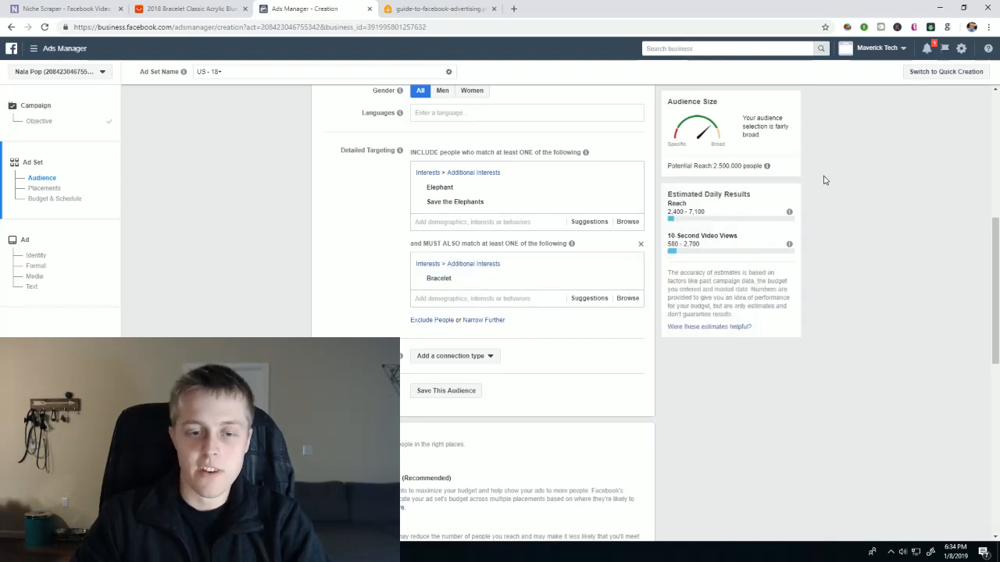
scroll(547, 299, "down", 3)
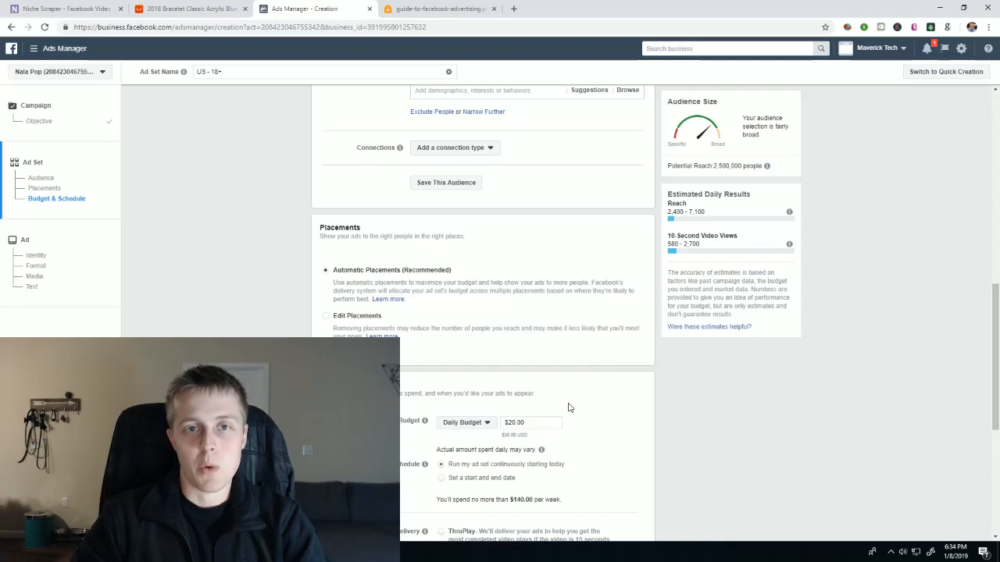
left_click(326, 316)
scroll(500, 374, "down", 3)
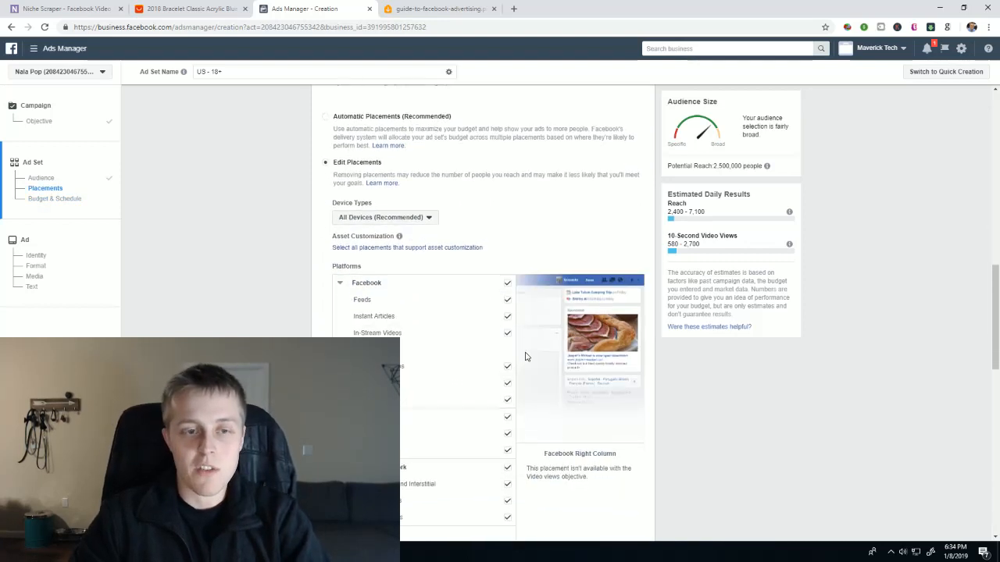
scroll(525, 355, "up", 2)
left_click(325, 218)
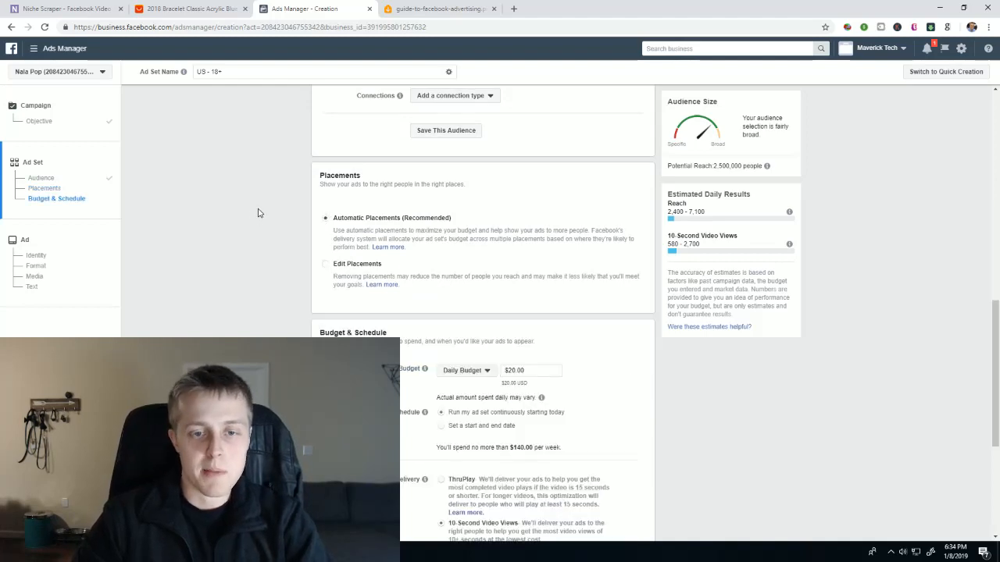
- Set the ad set's daily budget to $5.00 and continue to the ad setup
scroll(240, 247, "down", 2)
scroll(296, 235, "up", 1)
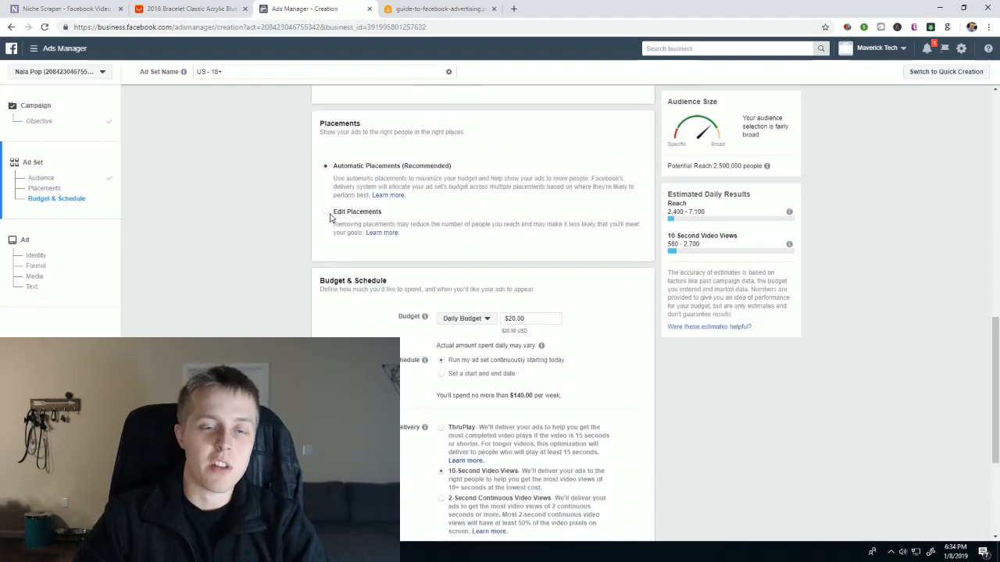
scroll(609, 312, "down", 1)
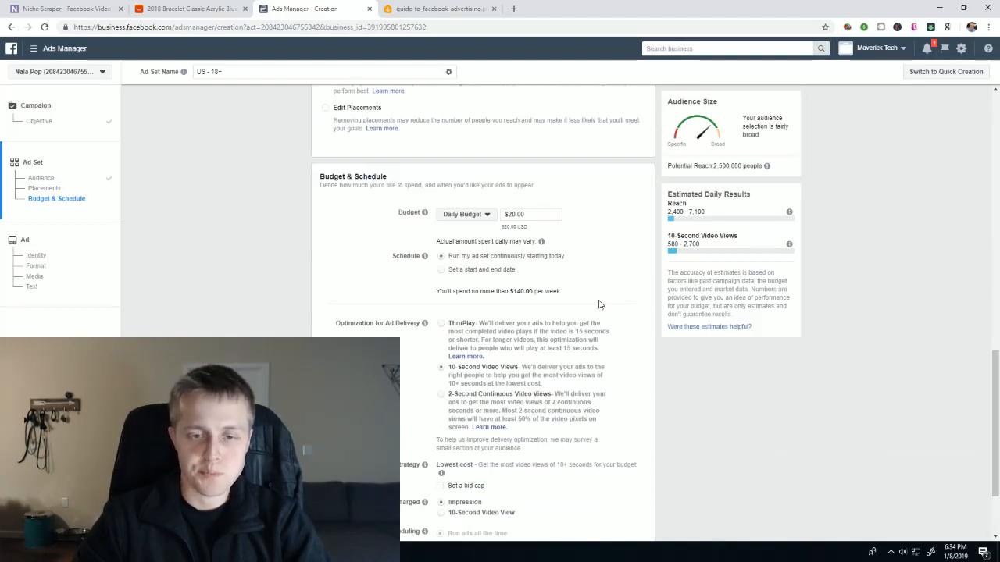
double_click(513, 215)
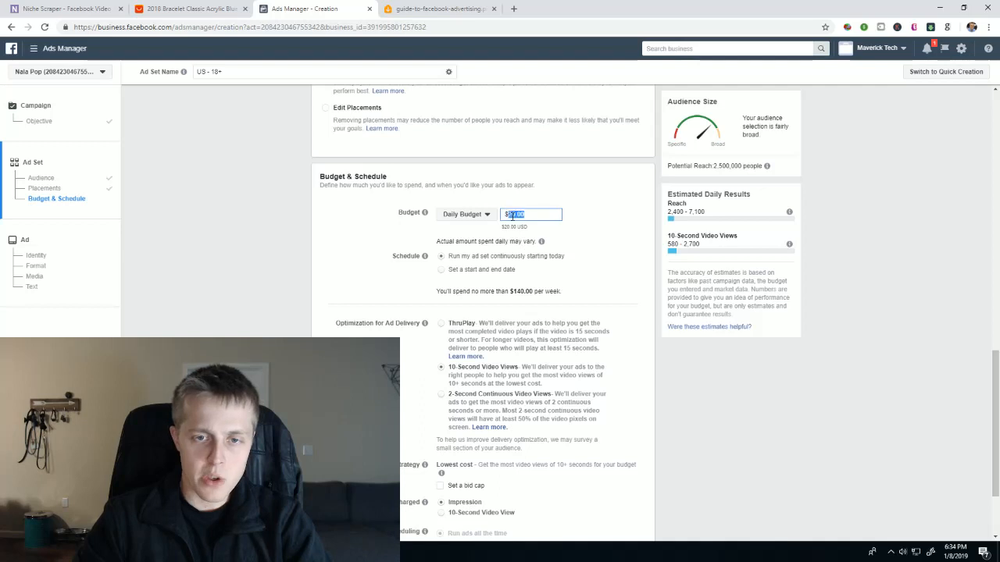
left_click(882, 275)
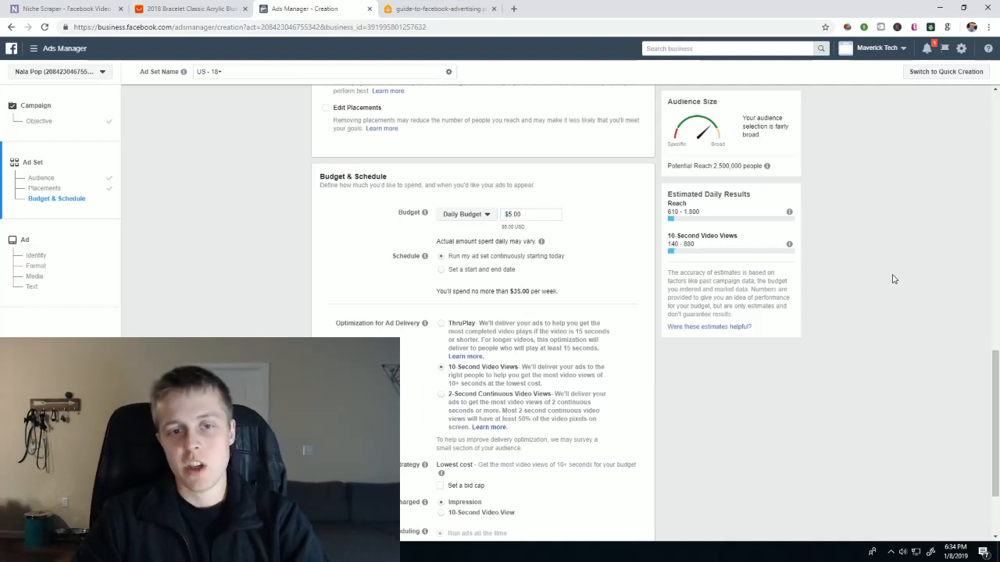
scroll(724, 397, "down", 1)
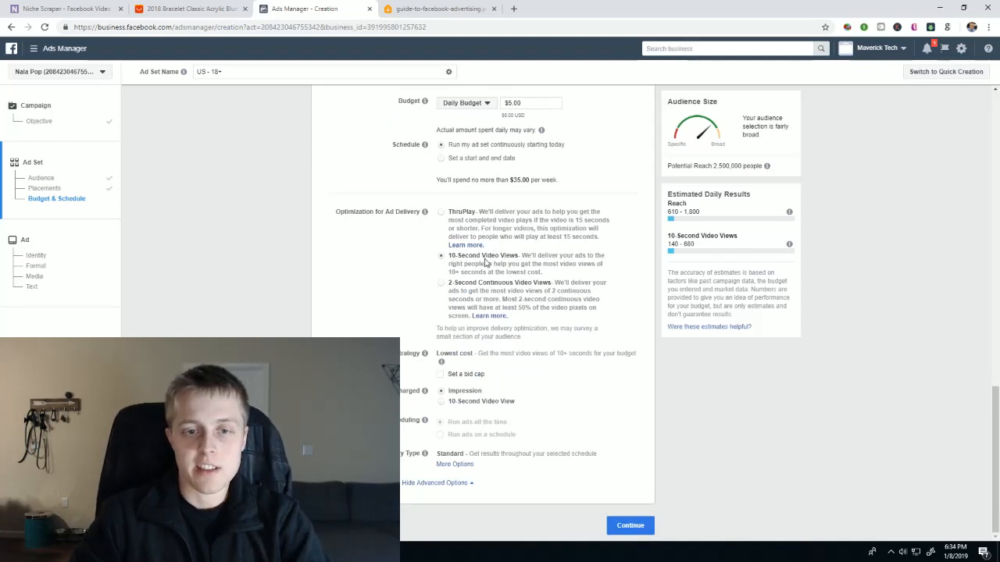
left_click(630, 523)
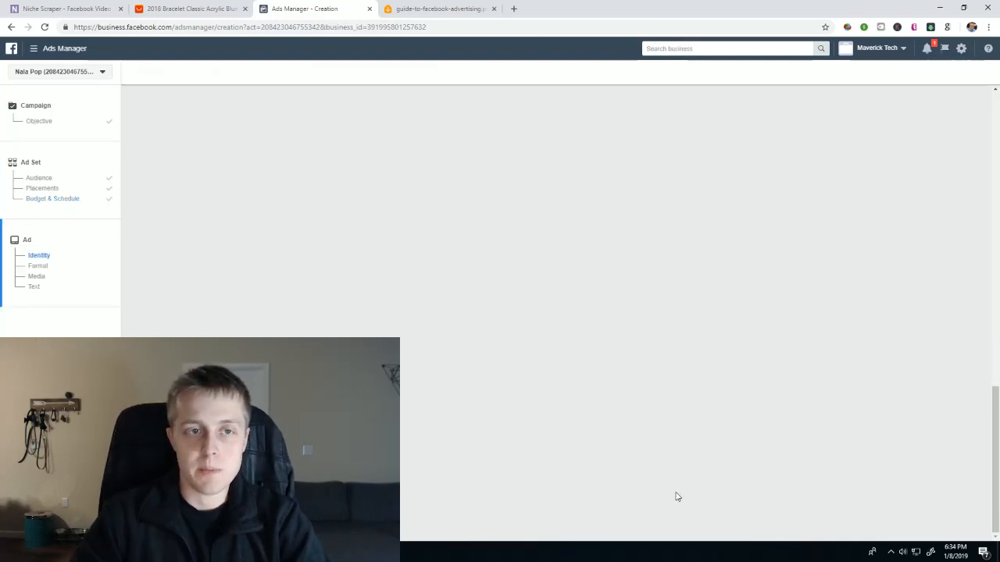
- Examine the new ad's identity, format and video options
scroll(593, 376, "down", 1)
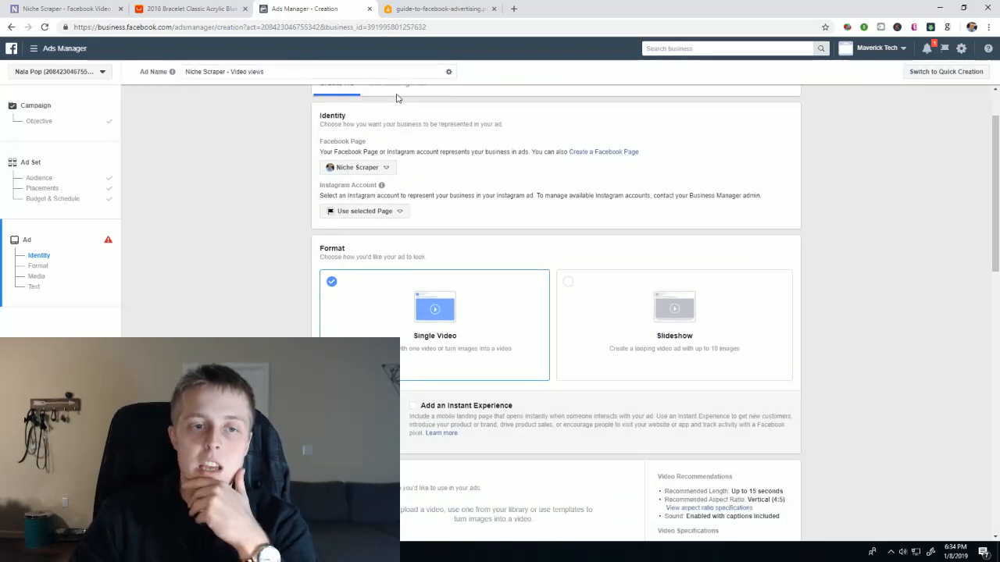
scroll(557, 351, "down", 2)
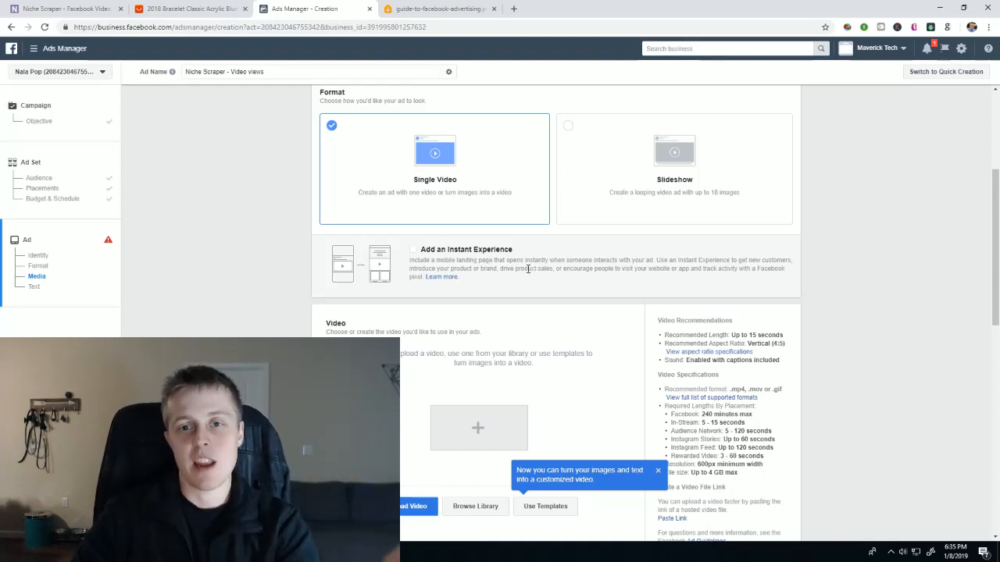
scroll(636, 267, "down", 1)
scroll(629, 277, "up", 2)
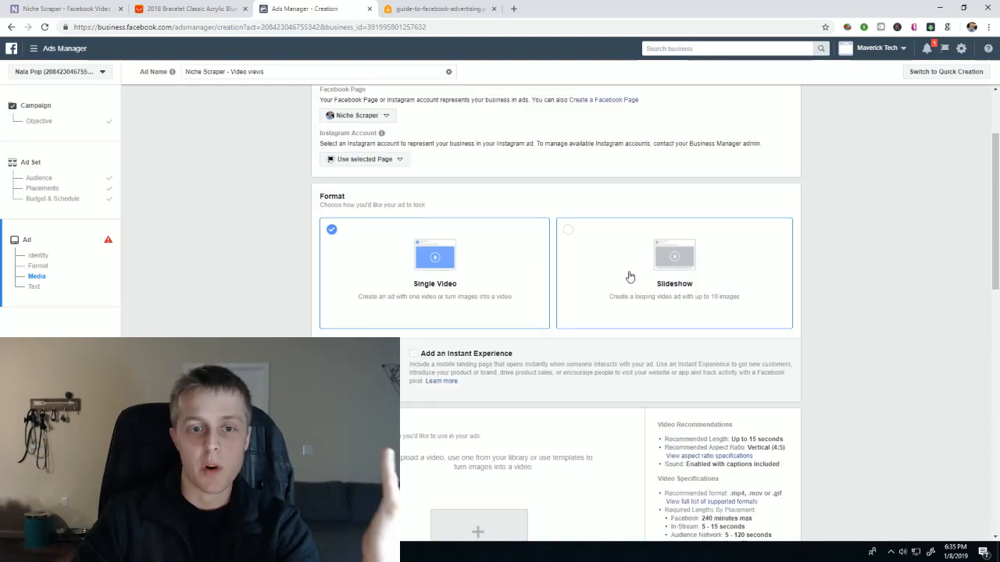
- Upload the video d3e2ed32340f4f9f961c198ec1649f0e.mp4 from the Downloads folder as the ad's single video
scroll(524, 293, "down", 2)
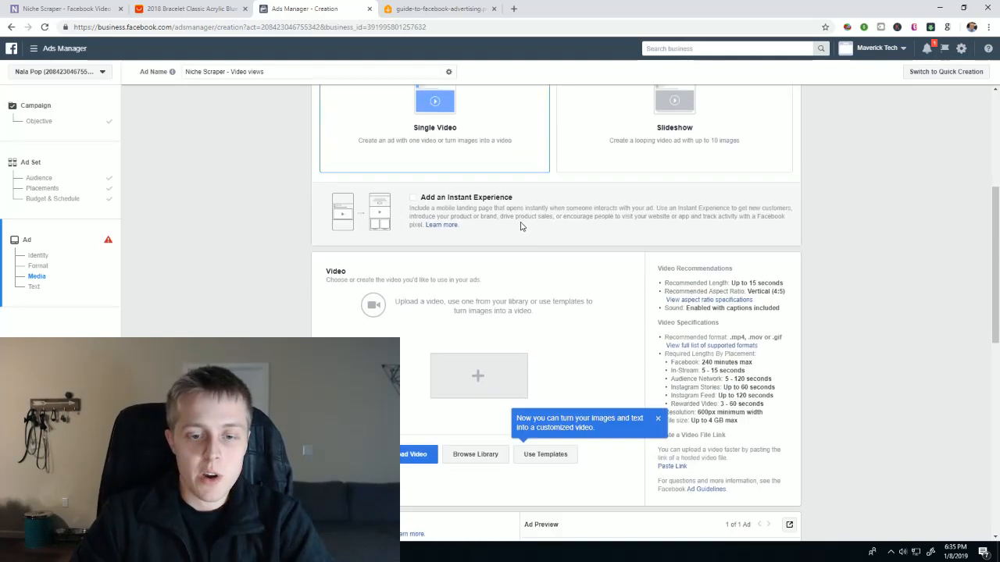
left_click(421, 458)
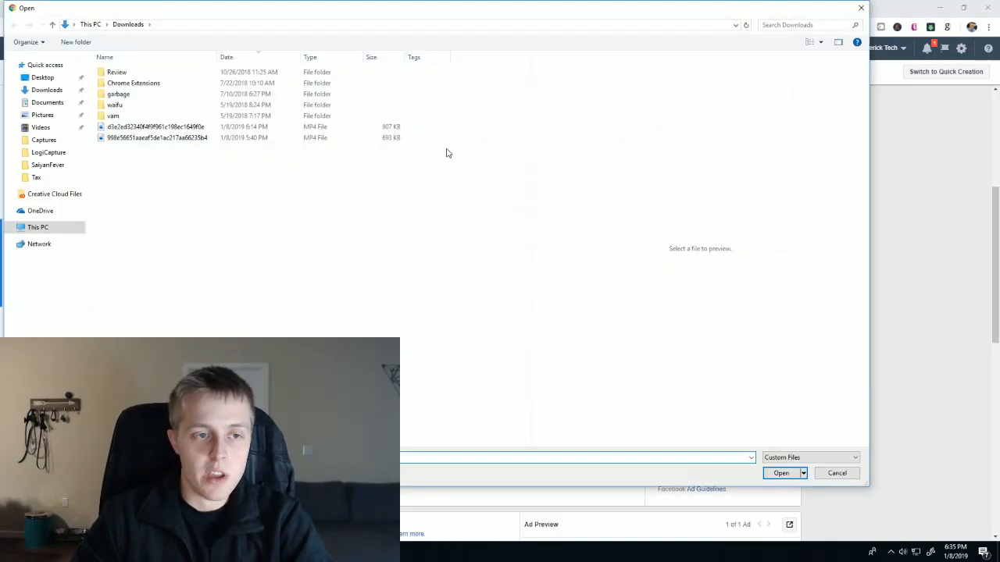
double_click(223, 130)
- Replace the prefilled ad text with "Tag a friend who loves elephants!"
scroll(277, 242, "down", 3)
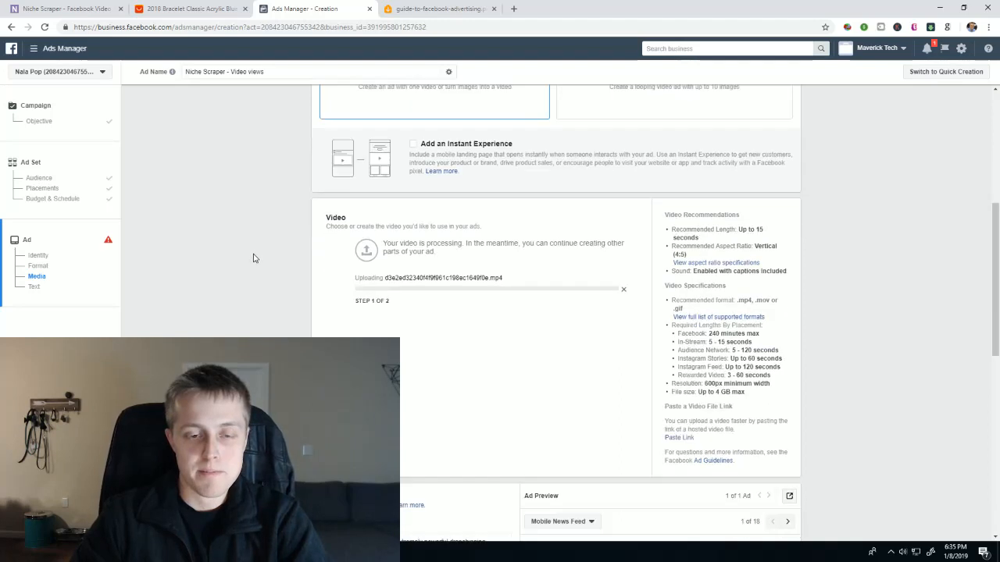
left_click(326, 335)
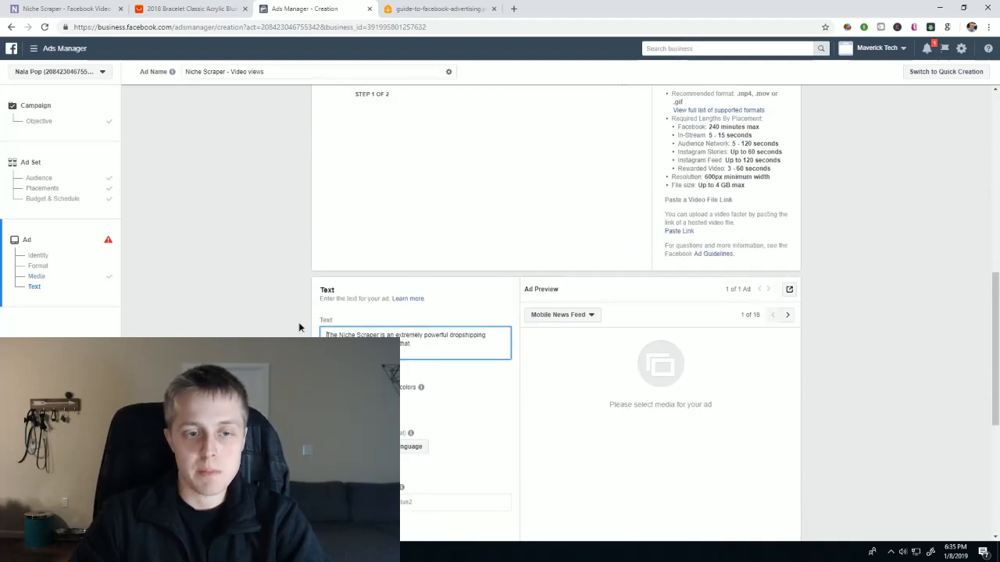
key("ctrl+a")
key("BackSpace")
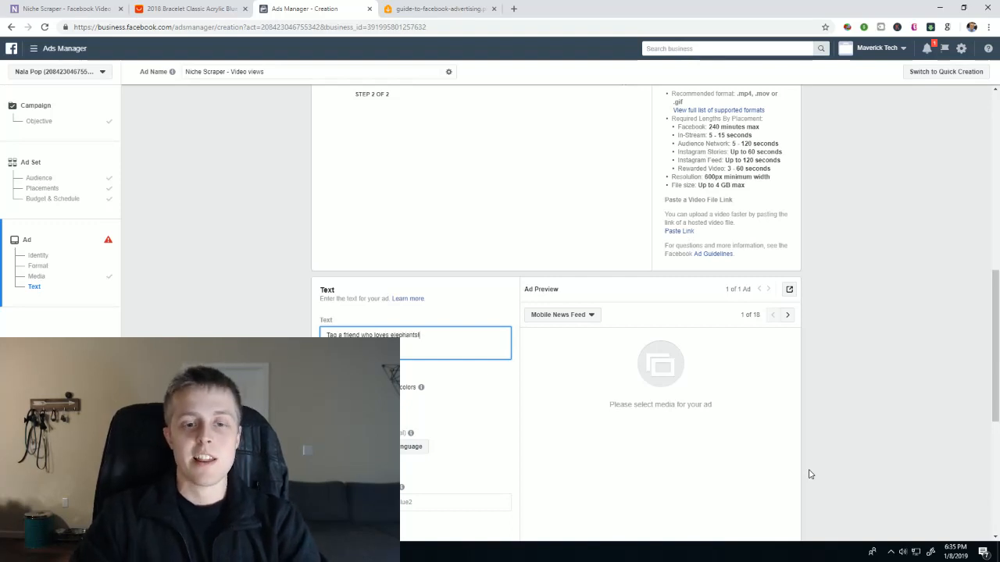
- Check the ad's Mobile News Feed preview and publish the video views campaign
scroll(810, 474, "down", 4)
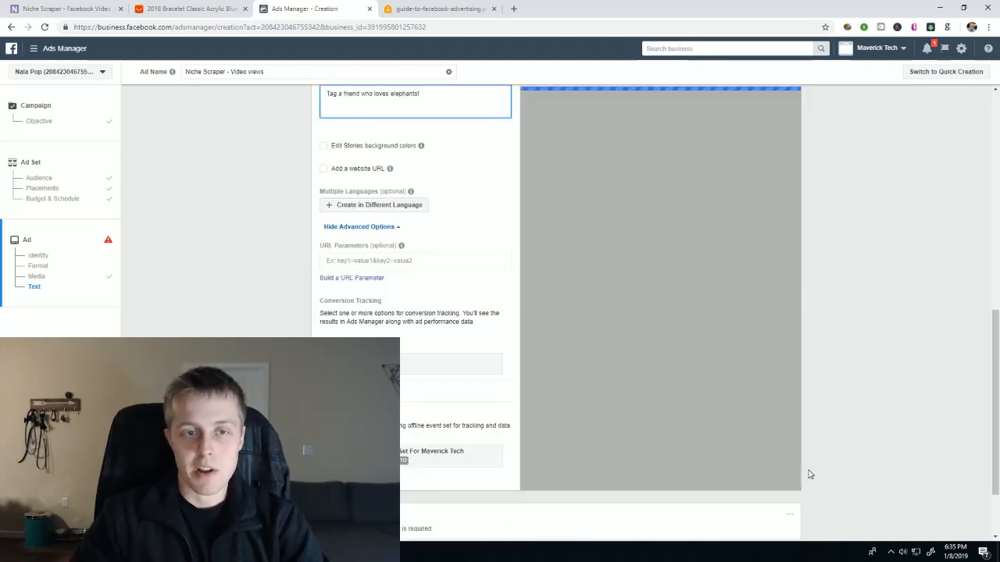
scroll(810, 473, "up", 4)
left_click(884, 389)
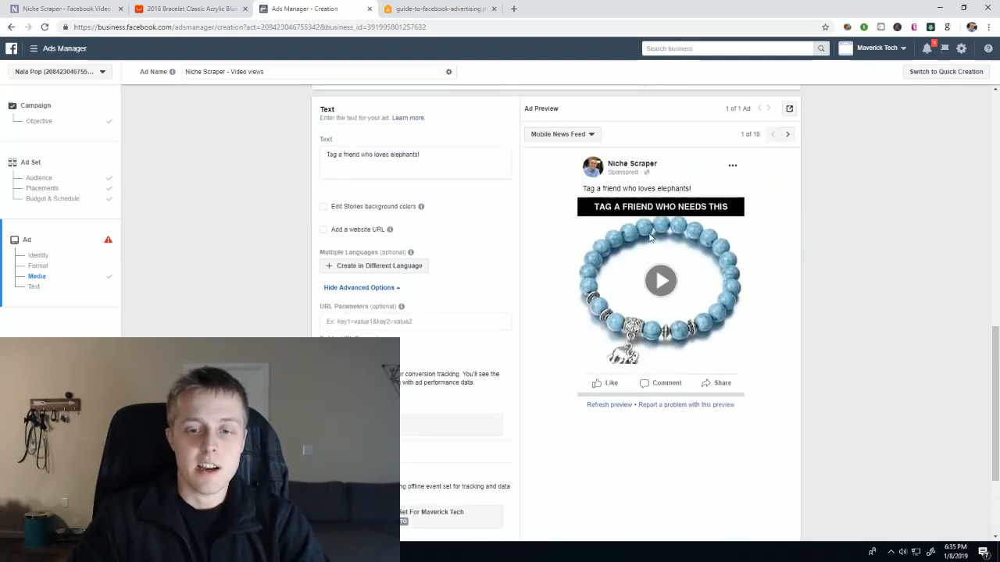
scroll(781, 211, "down", 2)
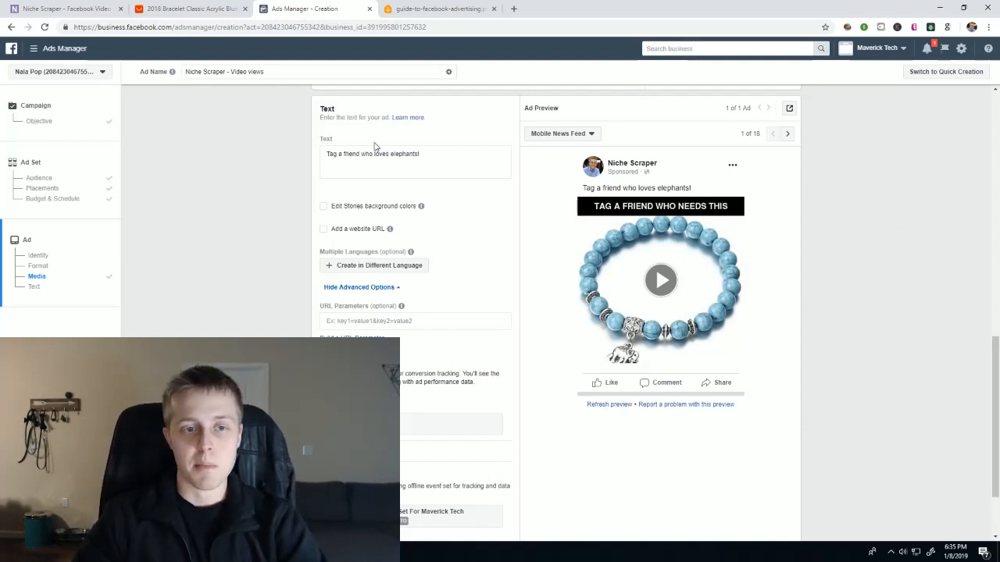
mouse_move(391, 228)
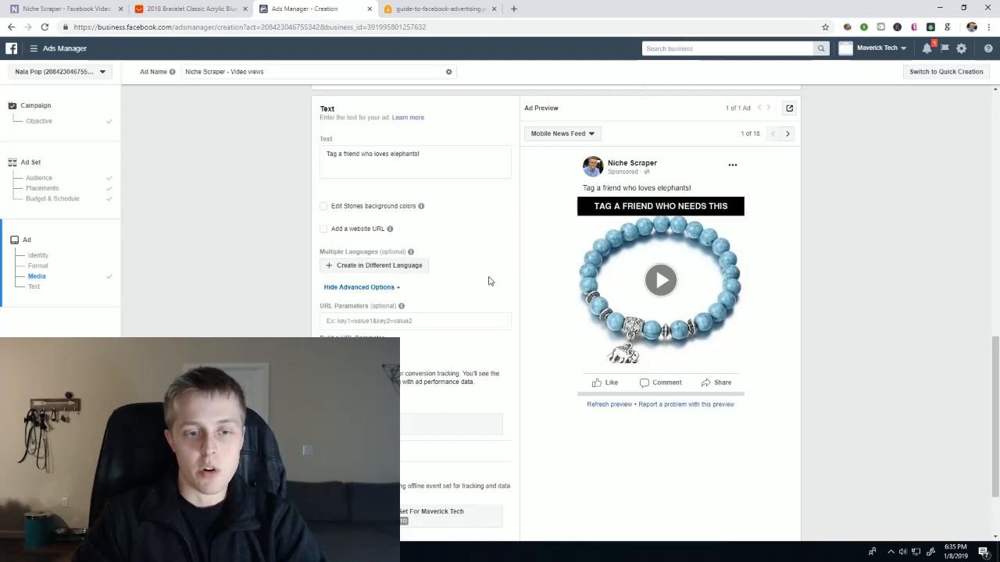
scroll(313, 274, "down", 1)
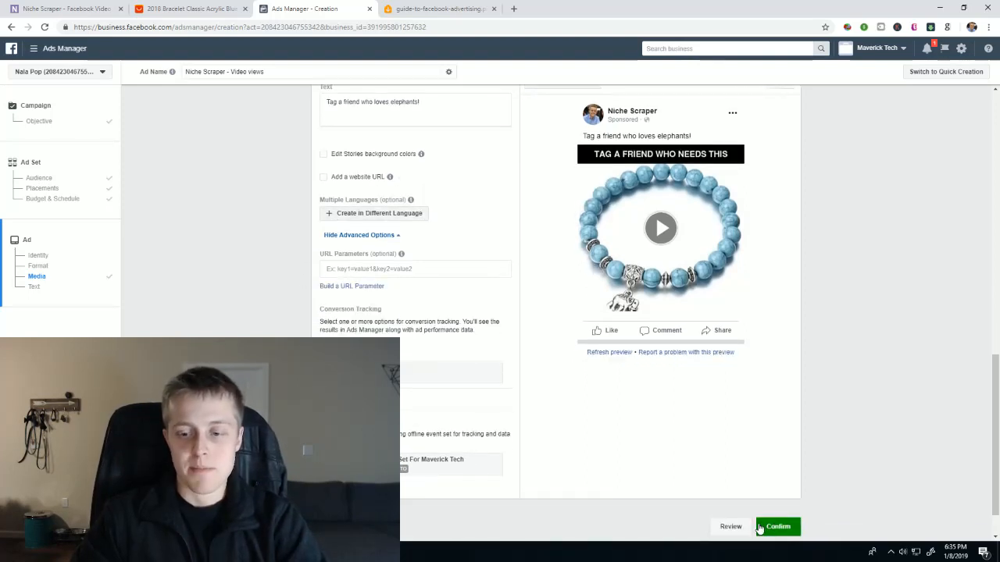
left_click(789, 528)
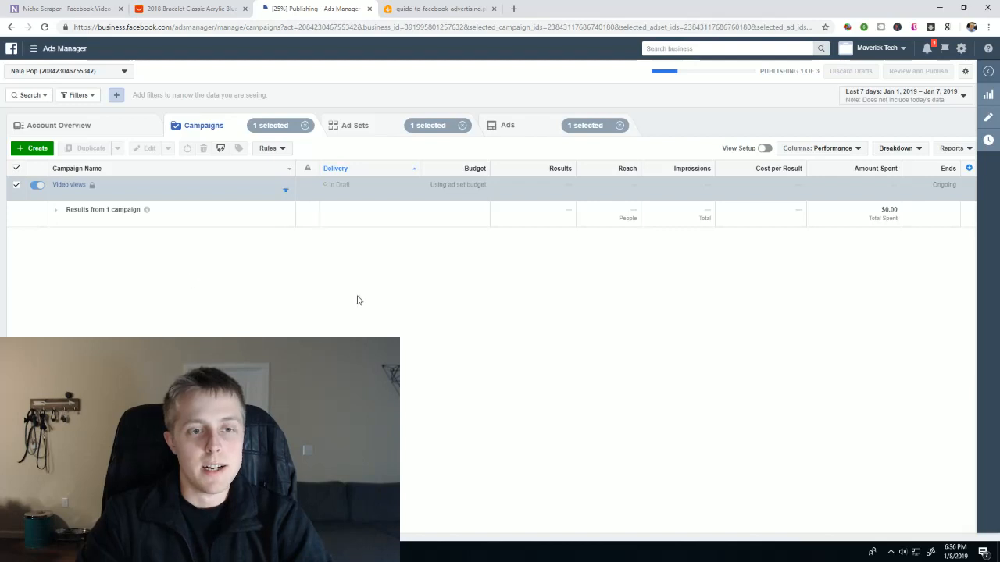
- Bring up the ad sales funnel sketch to review the conversion stage and return to the campaign list
left_click(931, 551)
left_click(866, 310)
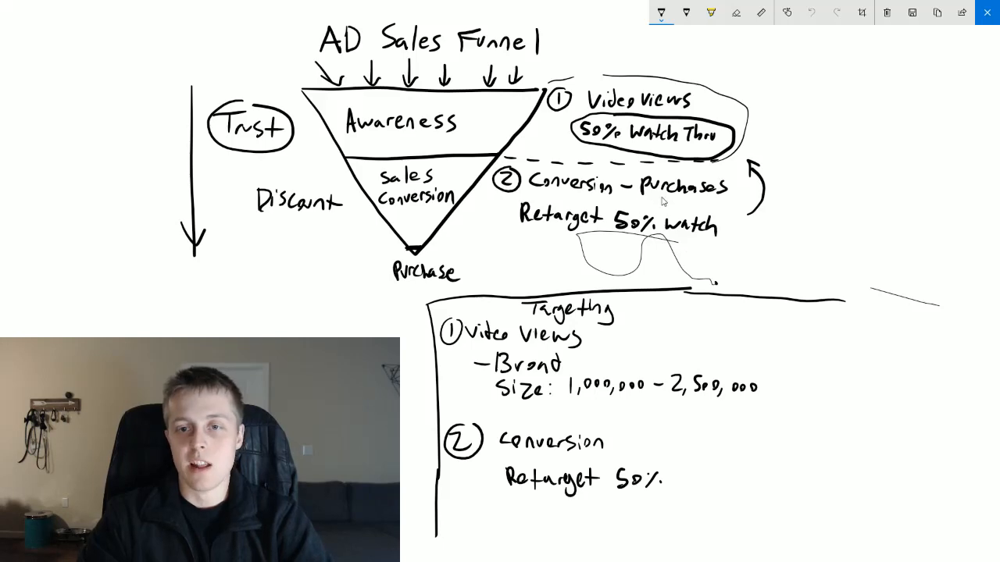
key("Escape")
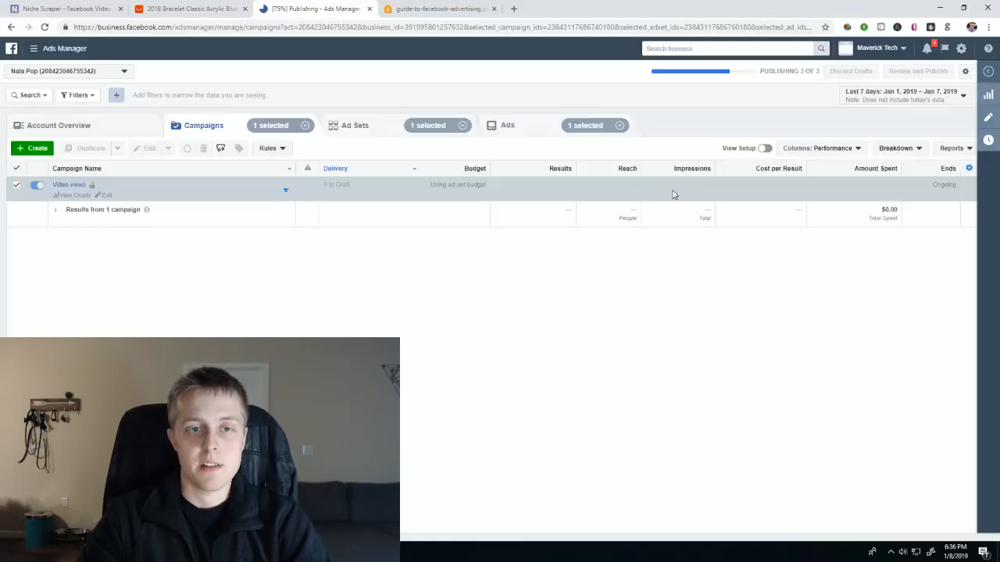
- Start a fresh campaign with the Conversions objective and set its ad set's website conversion event to Purchase
left_click(34, 148)
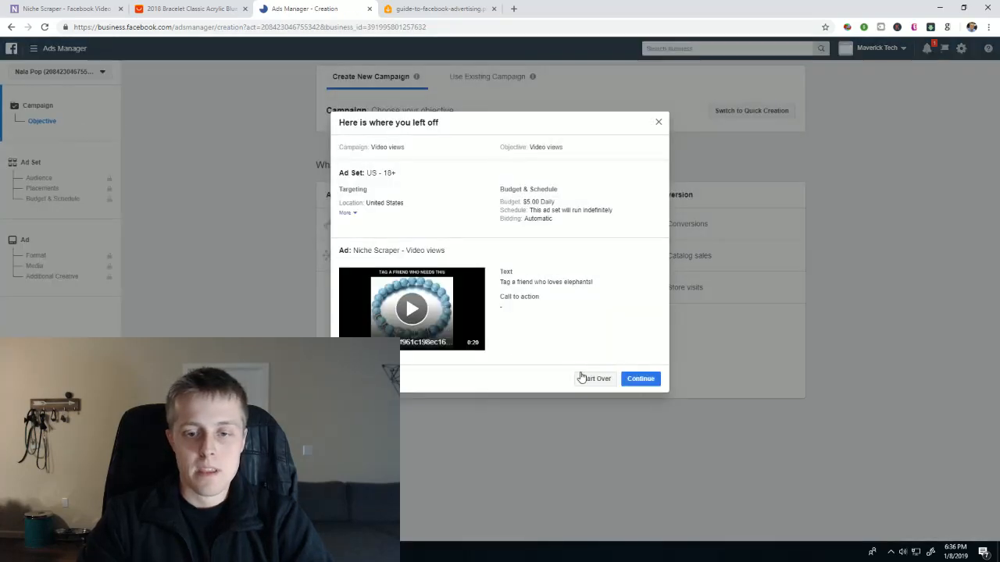
left_click(581, 378)
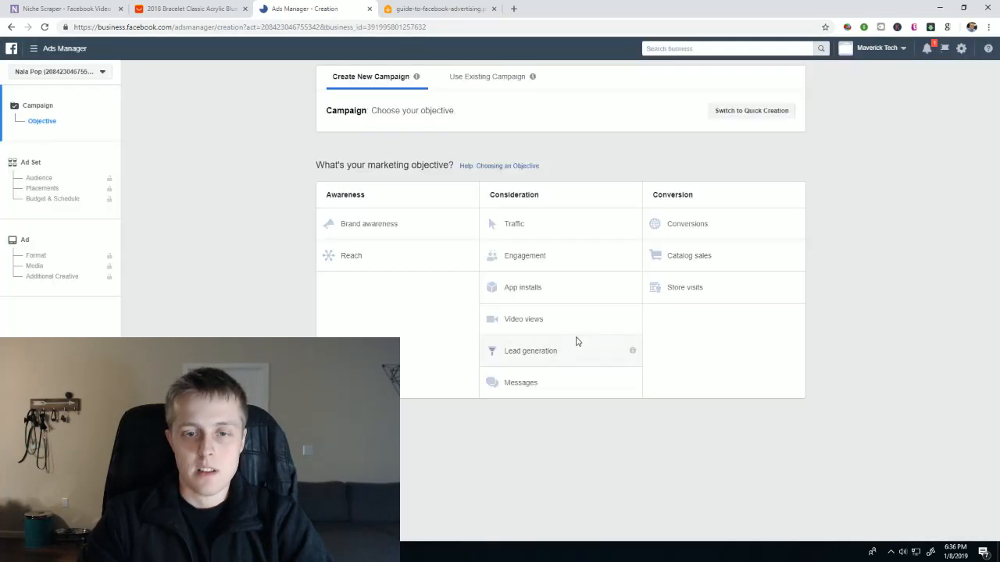
left_click(672, 225)
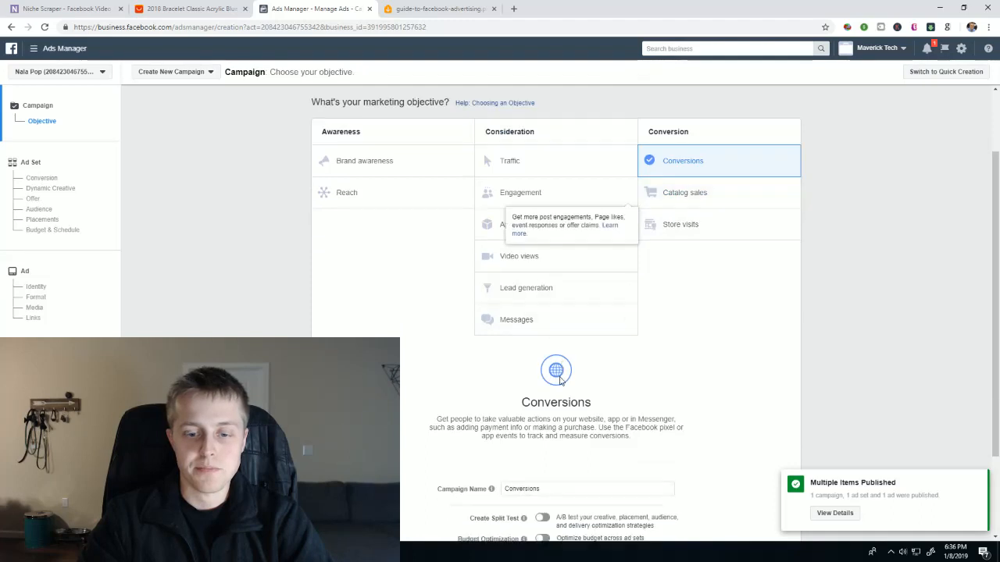
scroll(561, 457, "down", 2)
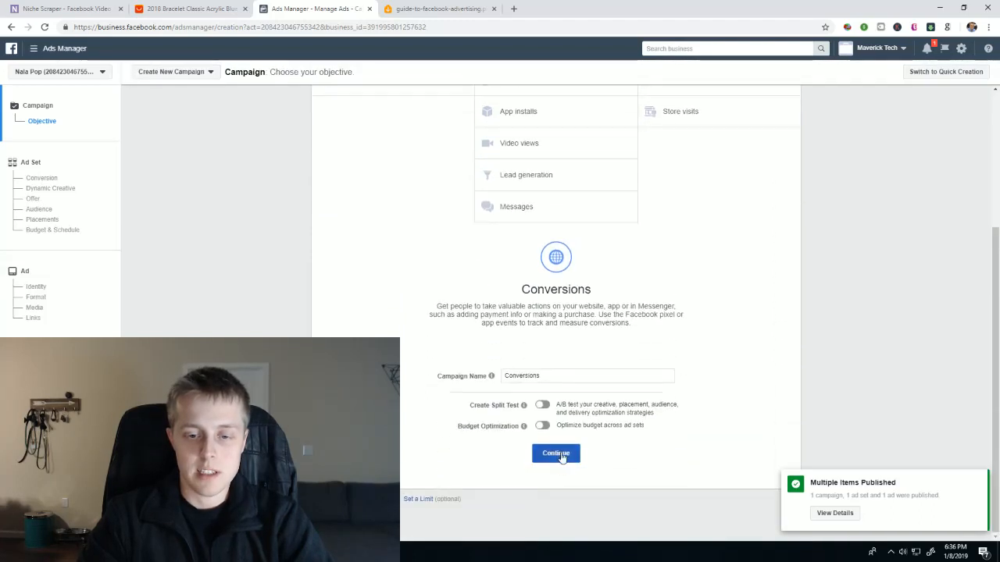
left_click(556, 454)
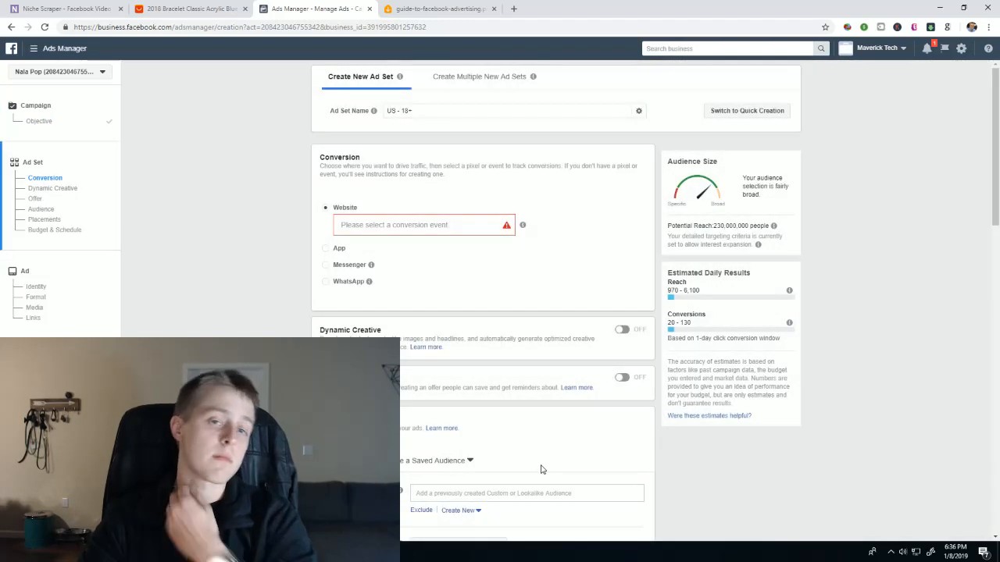
left_click(349, 225)
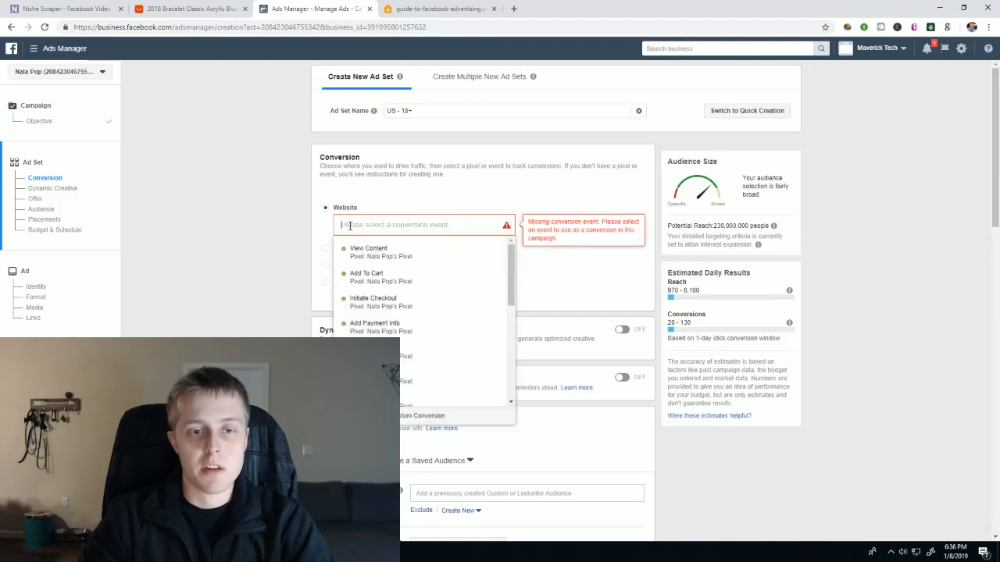
left_click(375, 355)
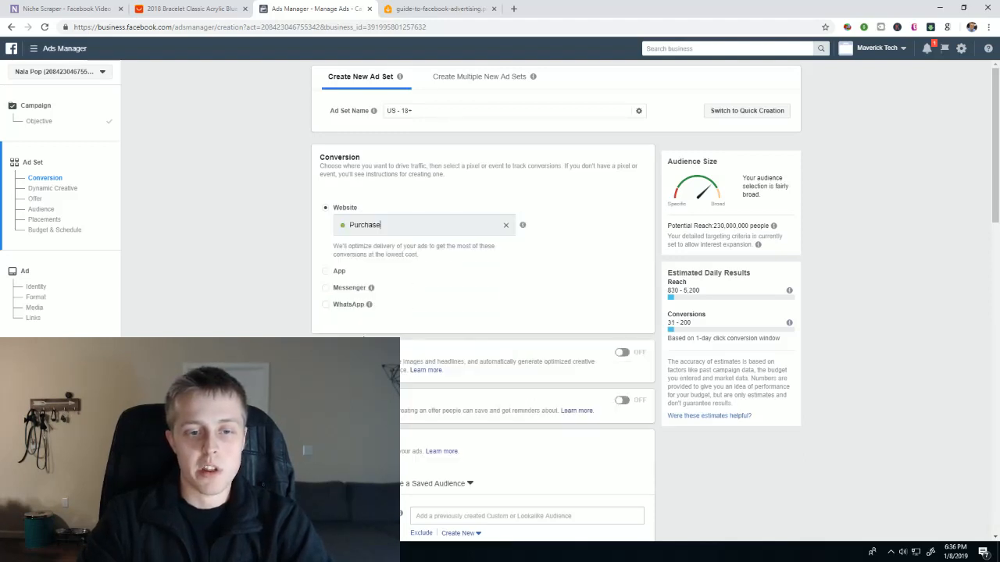
- Begin a new custom audience from video engagement, targeting people who have watched 50% of the video
scroll(255, 307, "down", 1)
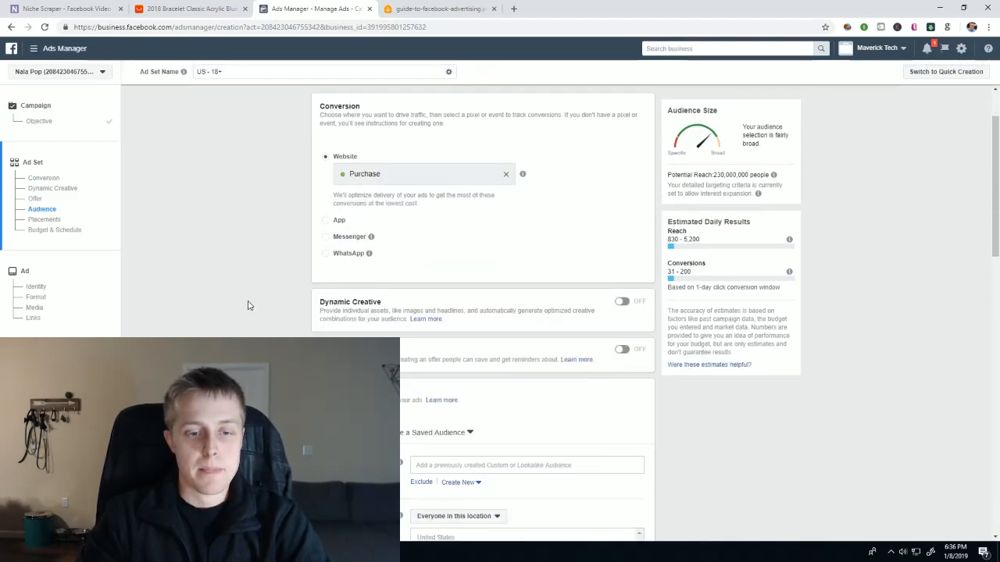
scroll(249, 306, "down", 1)
scroll(492, 320, "down", 2)
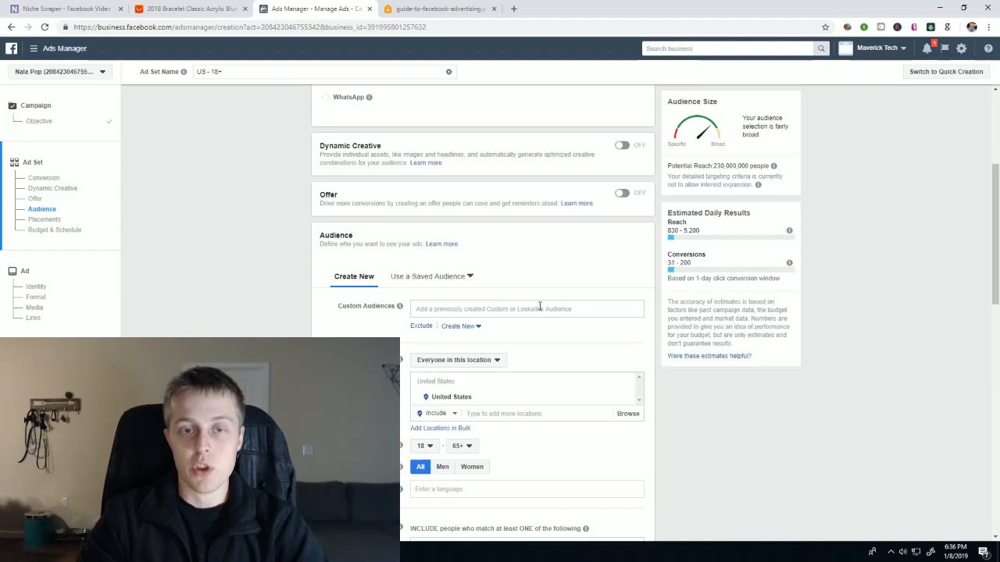
left_click(462, 328)
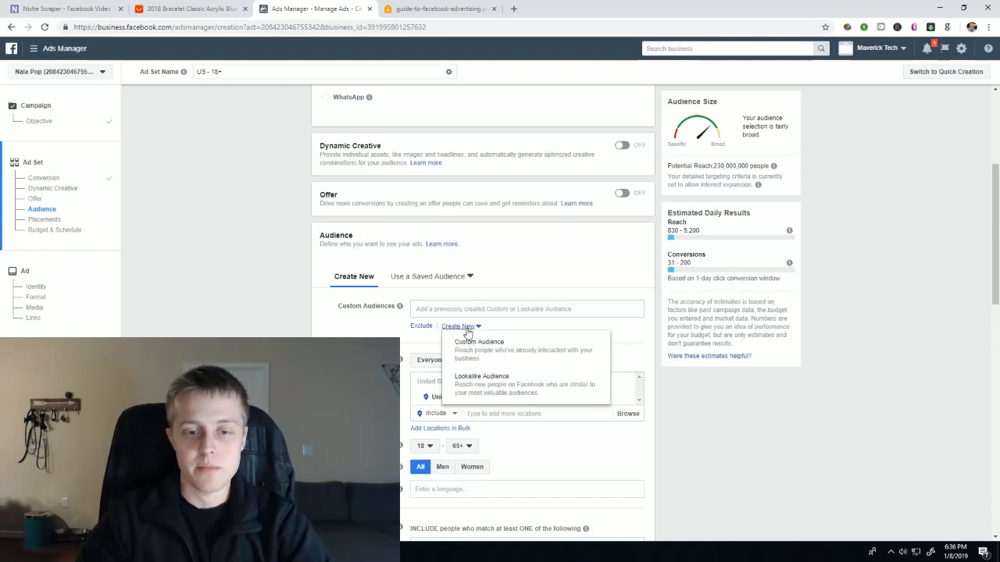
left_click(471, 352)
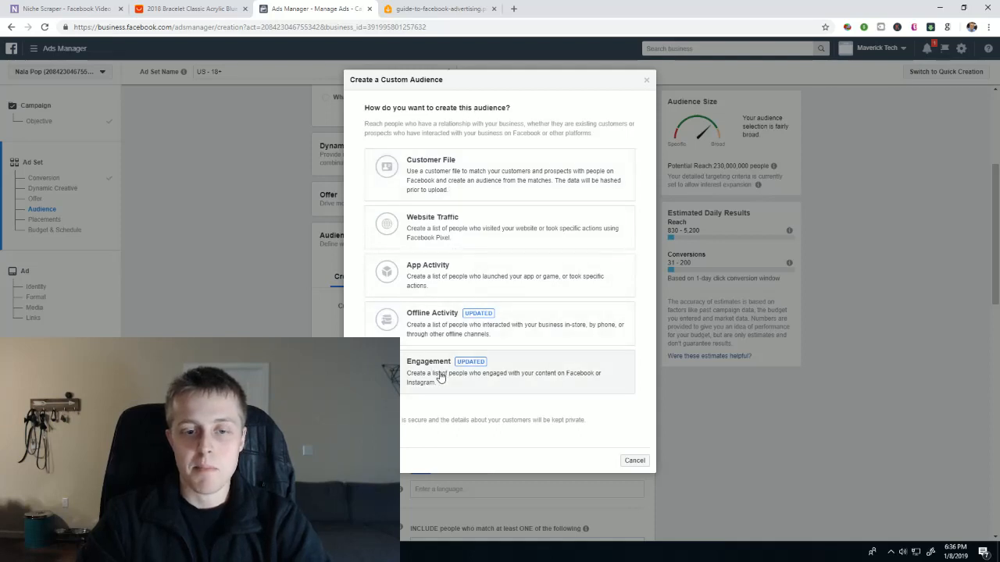
left_click(531, 379)
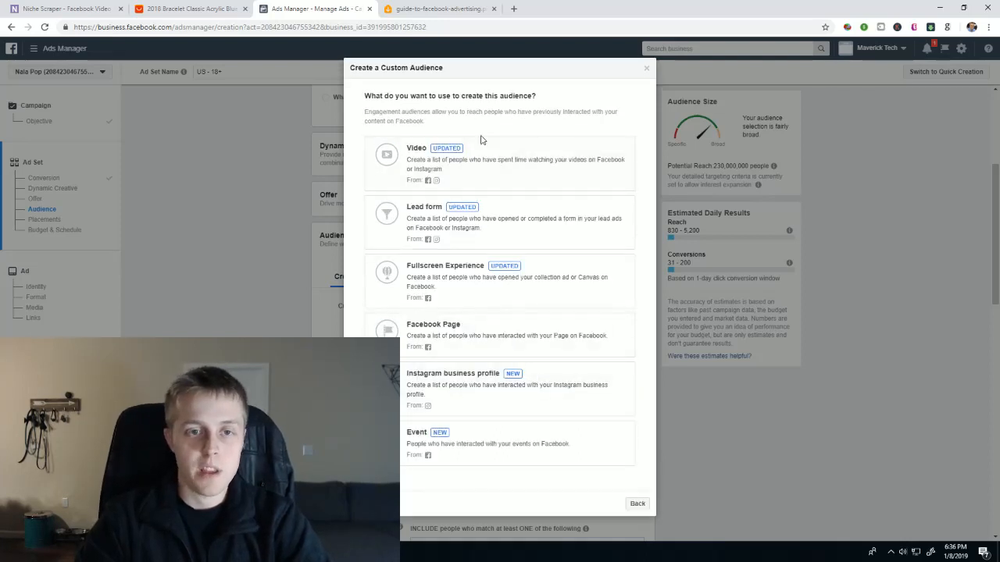
left_click(426, 154)
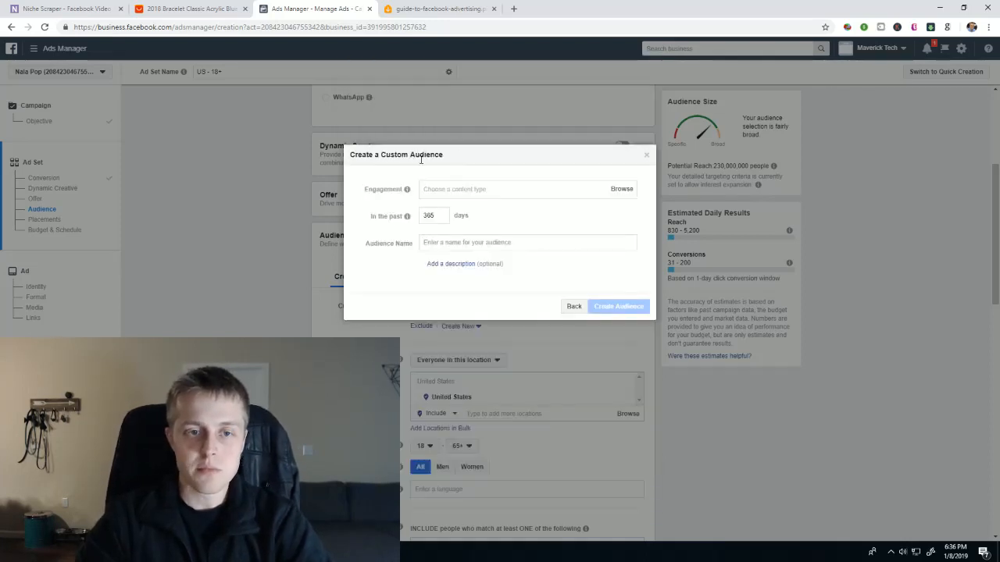
left_click(621, 190)
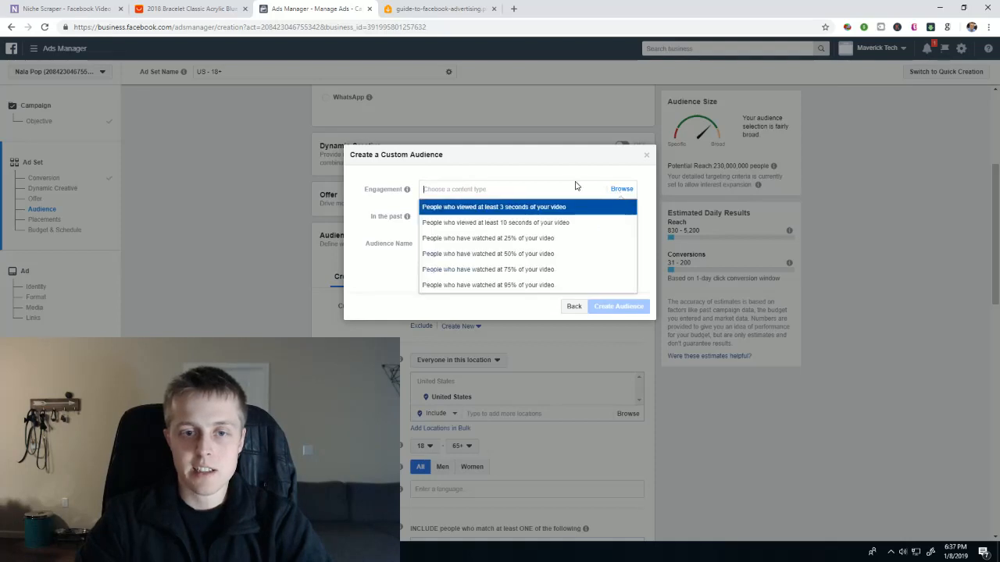
left_click(523, 255)
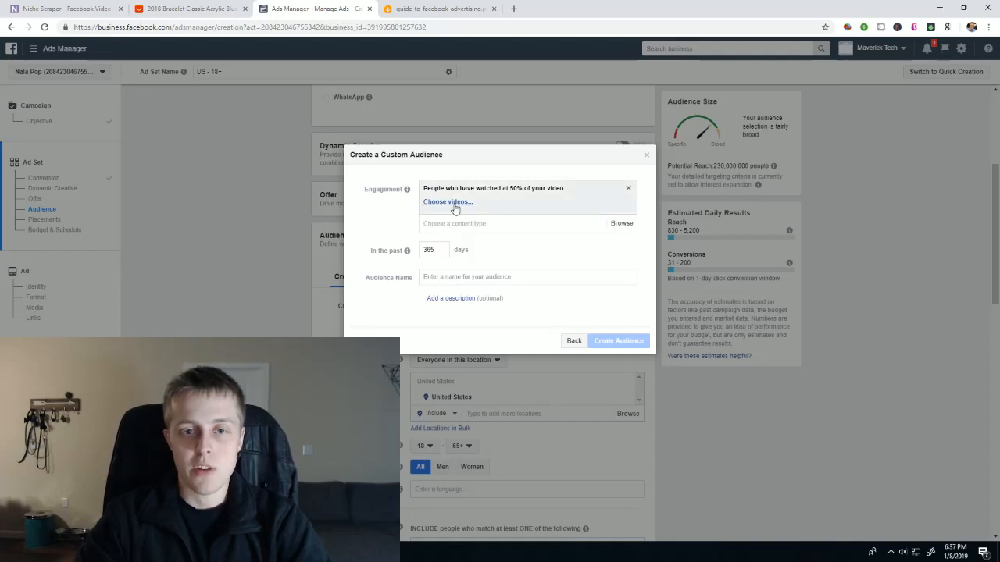
- Choose the bracelet video from the Video views campaign as the source for the custom audience
left_click(449, 203)
left_click(343, 96)
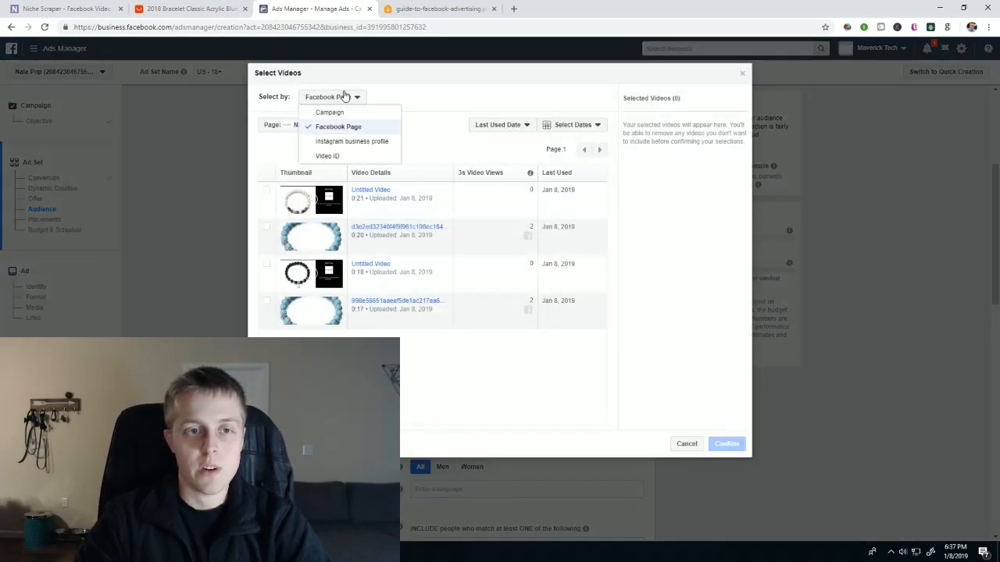
left_click(341, 112)
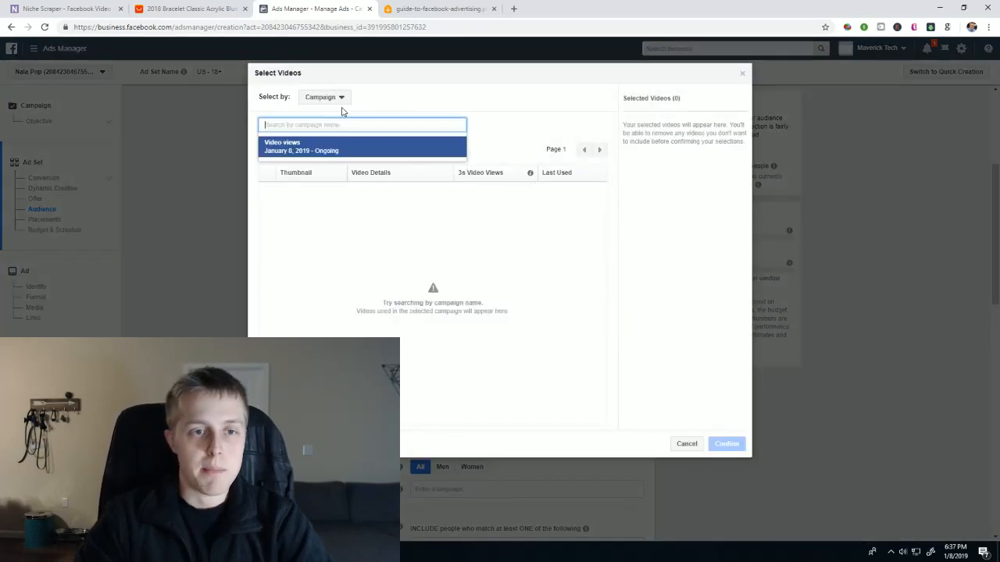
left_click(370, 149)
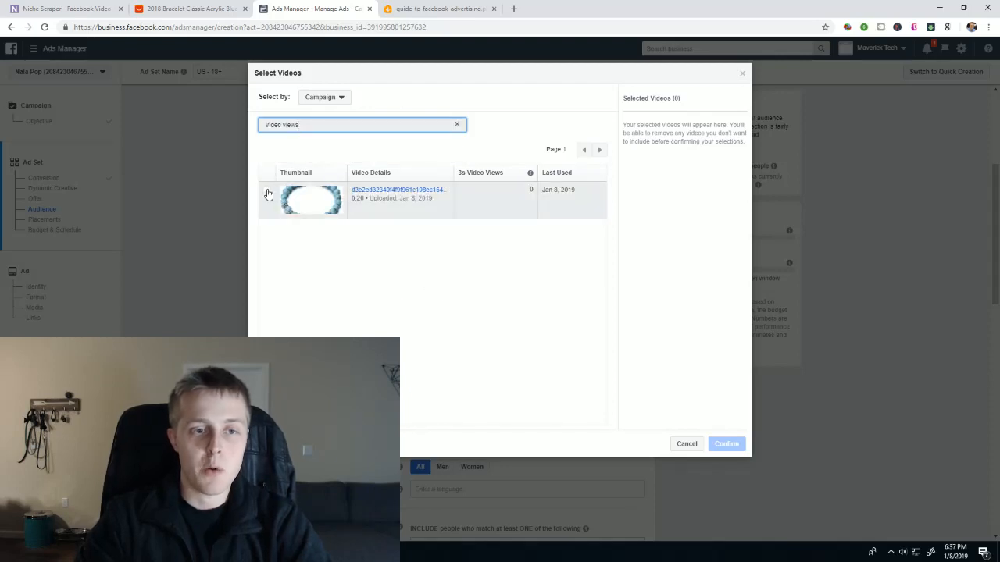
left_click(268, 194)
left_click(717, 443)
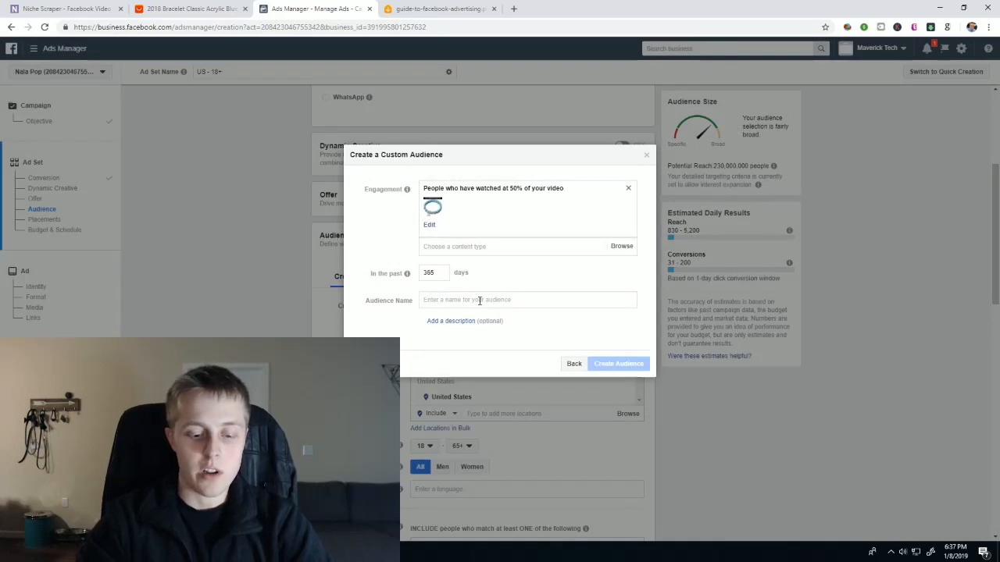
- Name the custom audience "50% Video Views" and create it
type("50% Video")
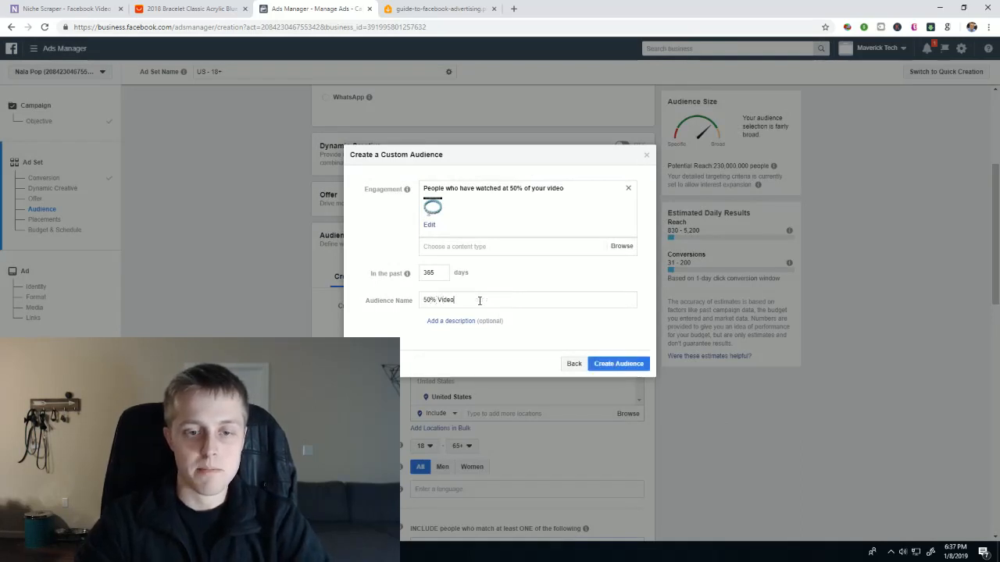
type(" Views")
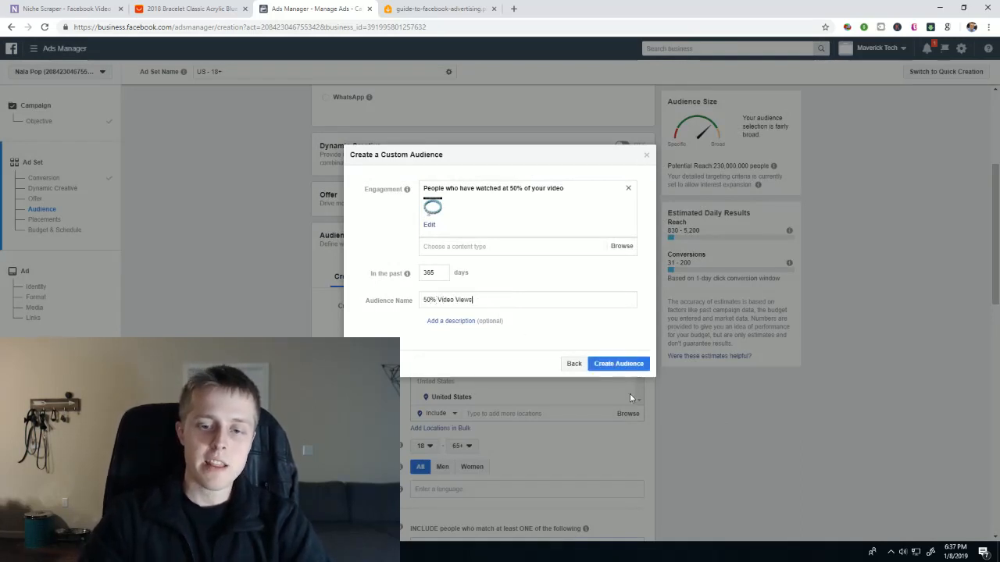
left_click(617, 363)
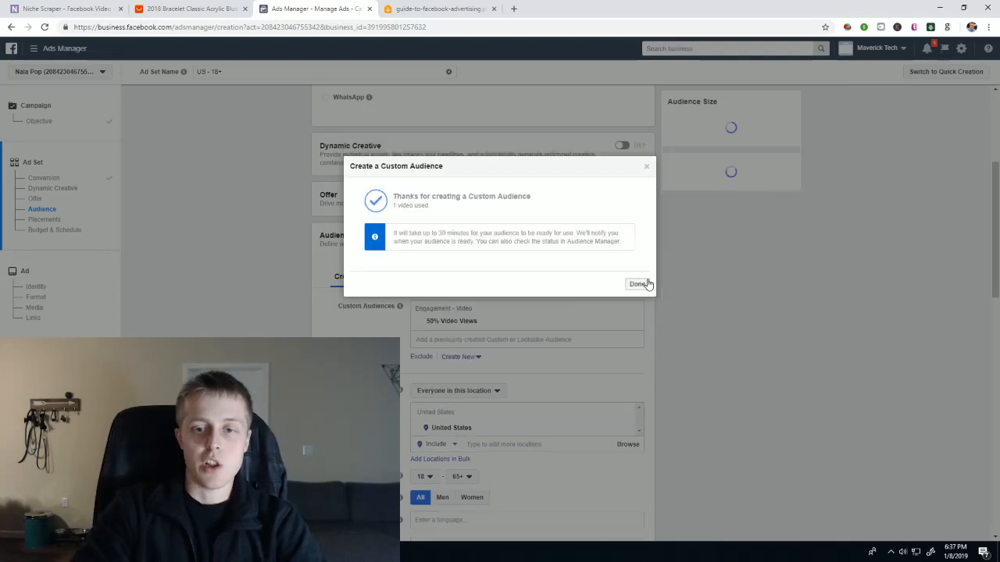
- Close the custom audience confirmation and bring up the ad sales funnel diagram in the Windows Ink Sketchpad for review
left_click(637, 284)
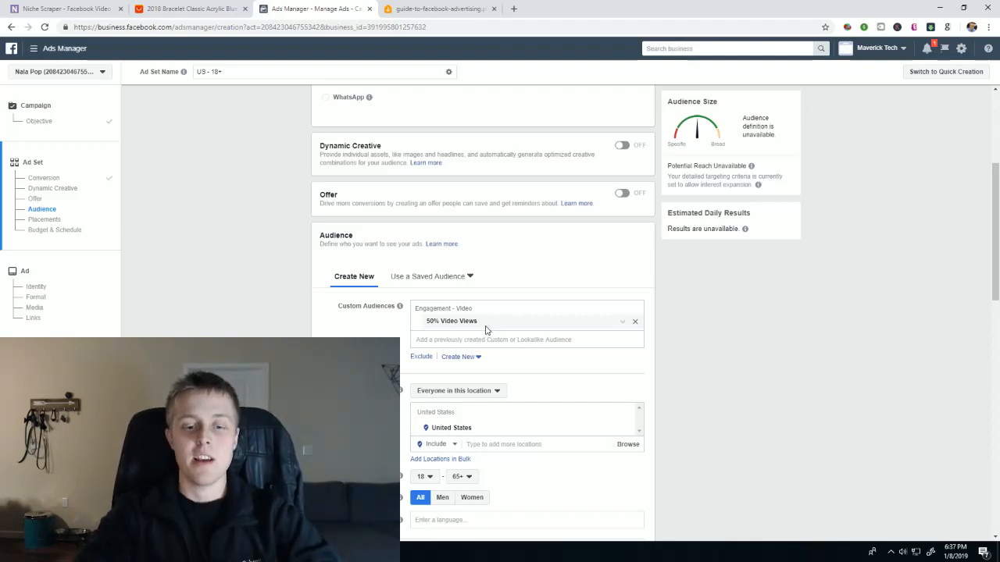
left_click(930, 551)
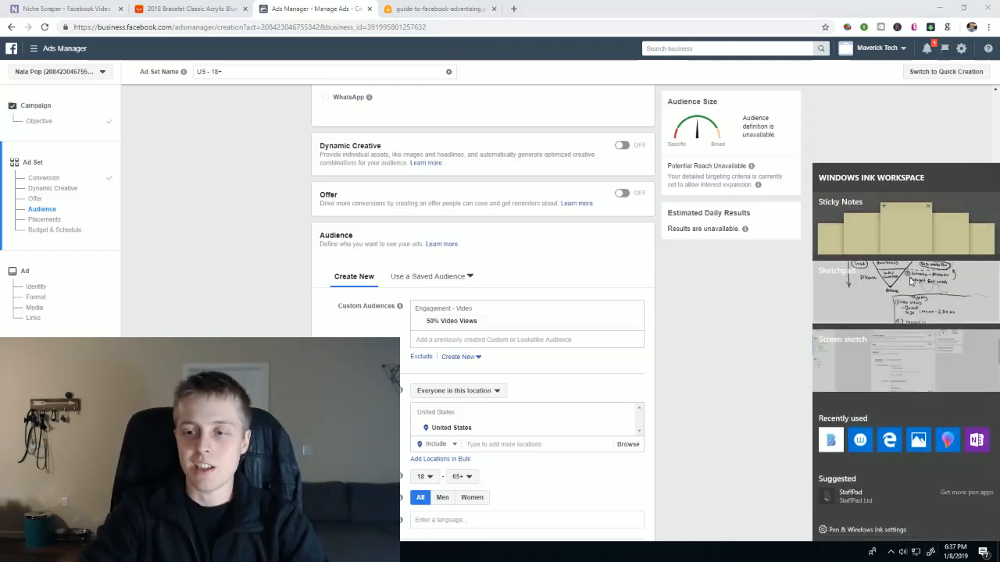
left_click(901, 281)
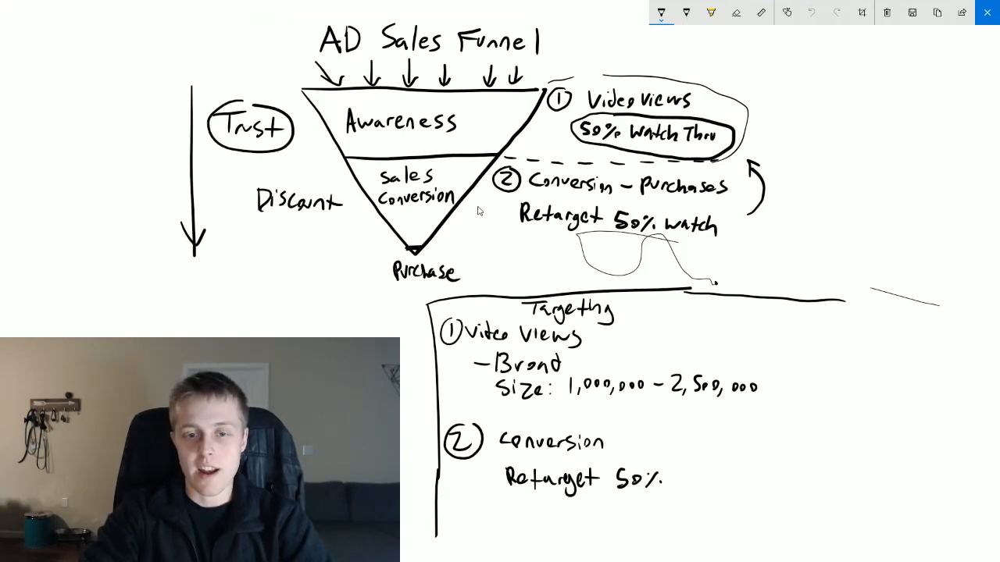
- Return to Ads Manager and turn off interest expansion in the retargeting ad set's detailed targeting
key("alt+Tab")
scroll(468, 234, "down", 5)
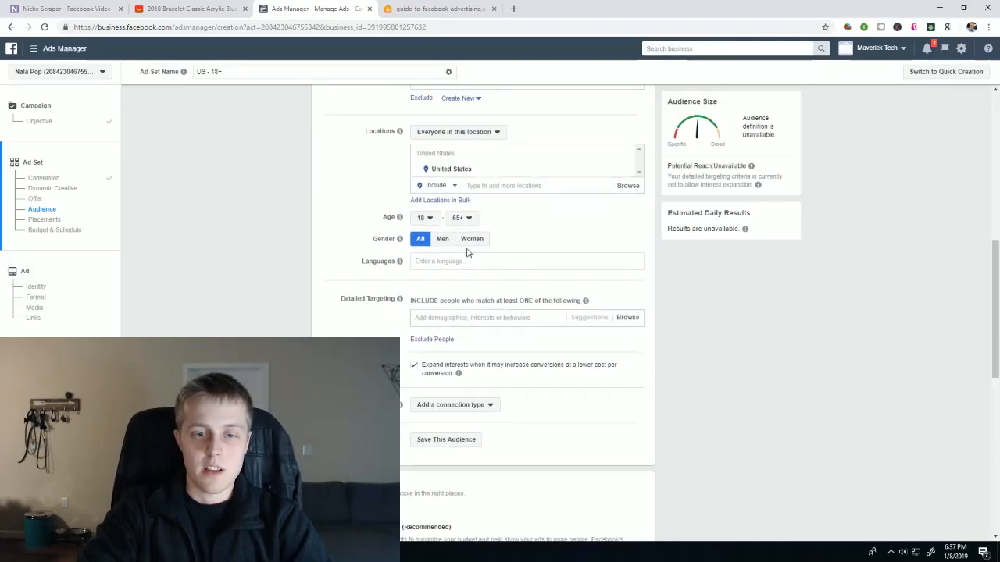
left_click(415, 365)
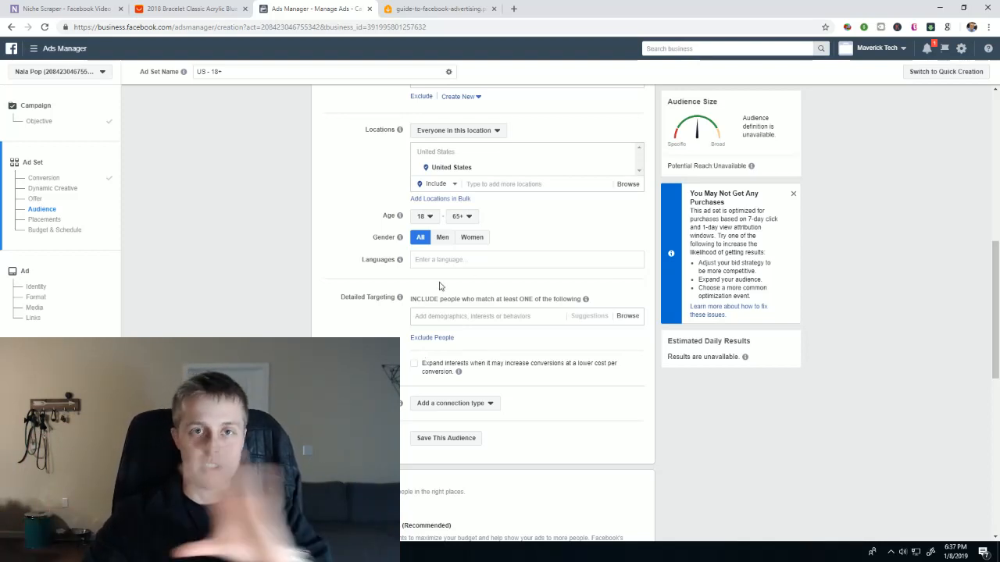
- Leave the placements automatic and set the ad set's daily budget to $3
scroll(438, 281, "down", 3)
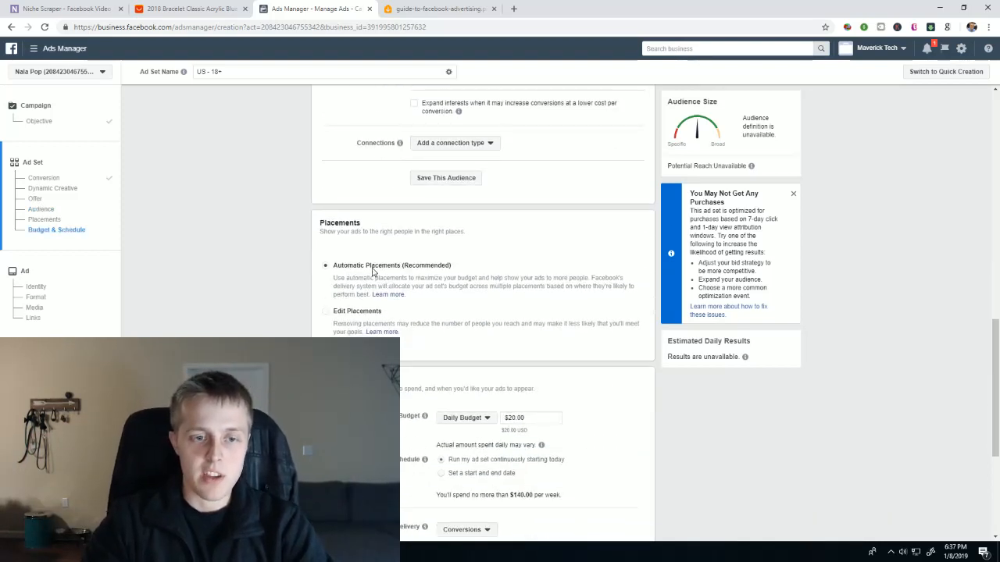
scroll(553, 306, "down", 2)
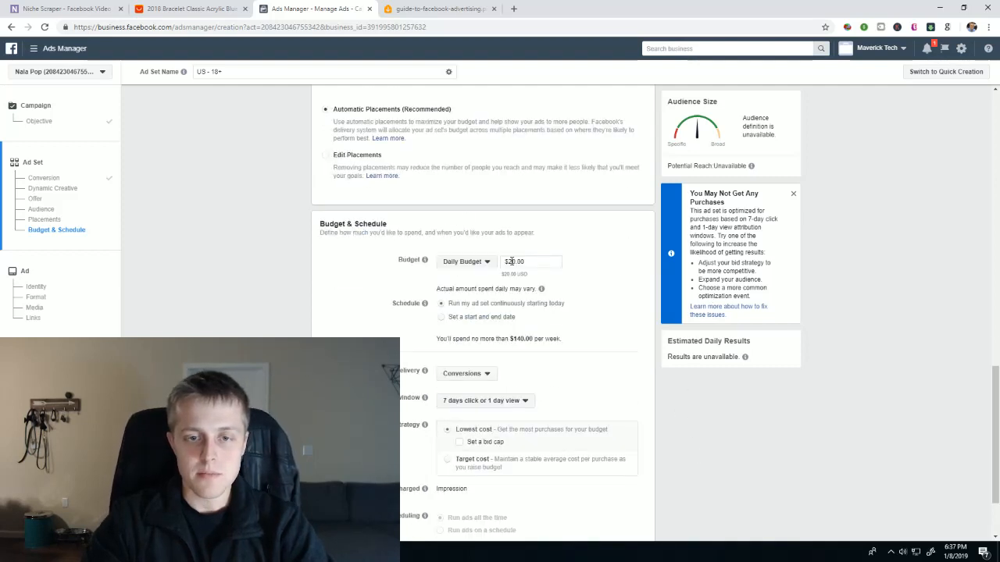
left_click_drag(508, 262, 537, 261)
type("3")
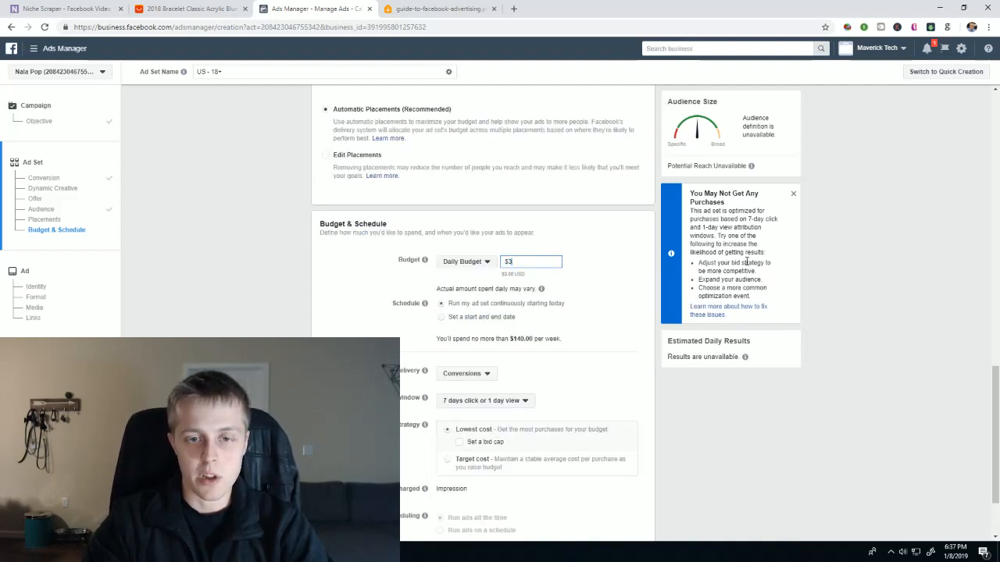
left_click(833, 263)
left_click_drag(525, 263, 503, 265)
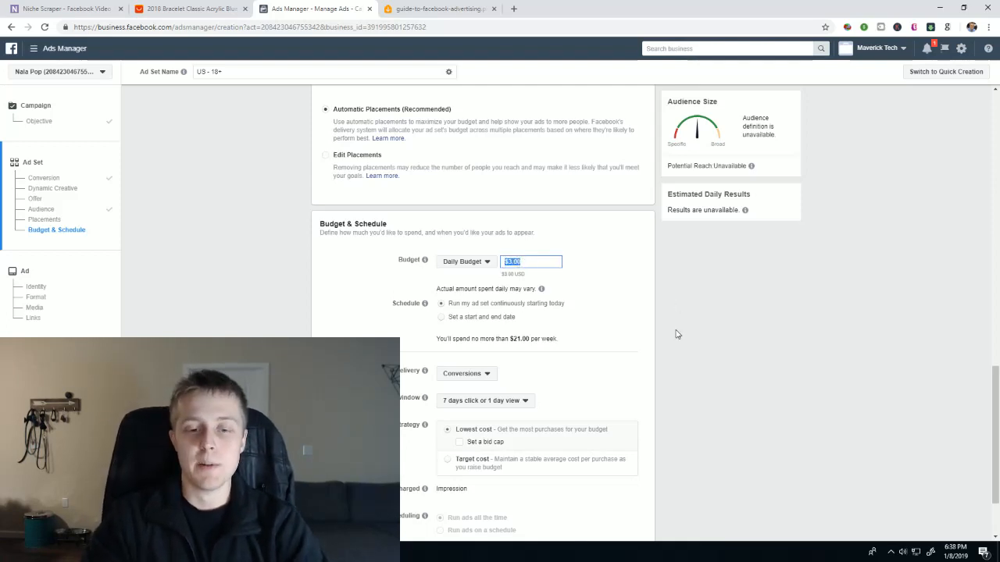
- Consult the funnel sketch again, return to the budget settings and continue from the ad set to the ad setup
left_click(930, 551)
left_click(918, 287)
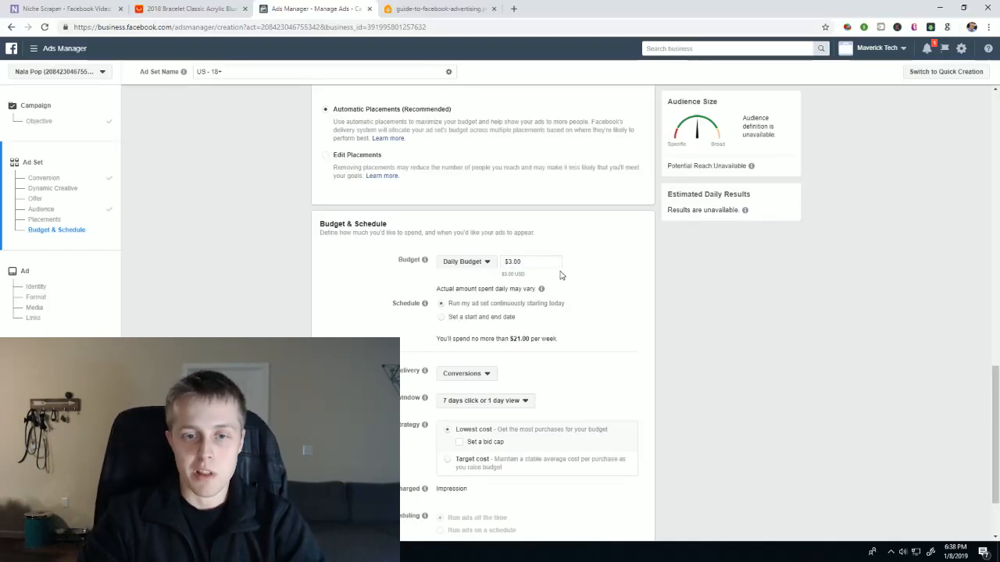
left_click_drag(556, 264, 446, 267)
left_click(843, 310)
scroll(847, 311, "down", 2)
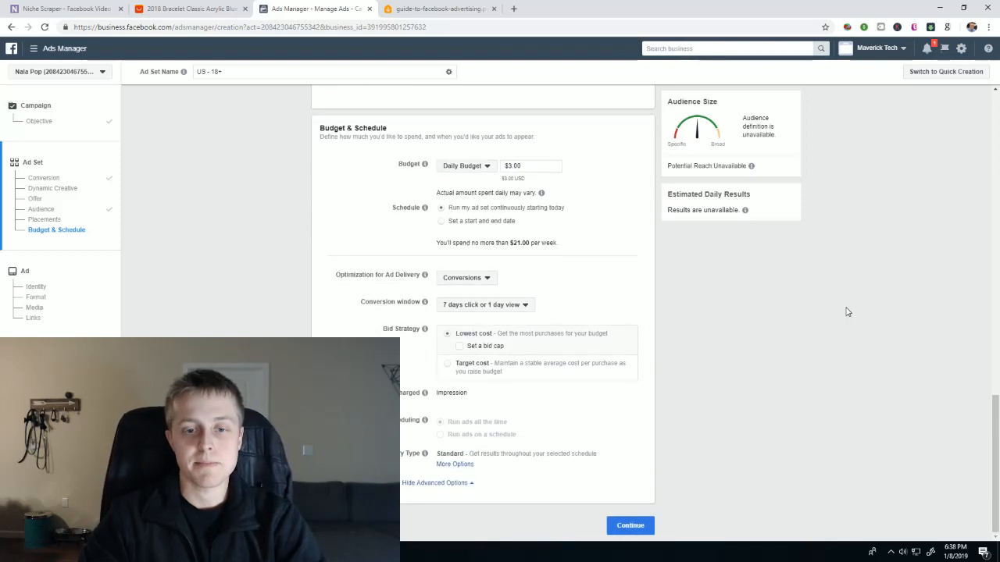
left_click(630, 526)
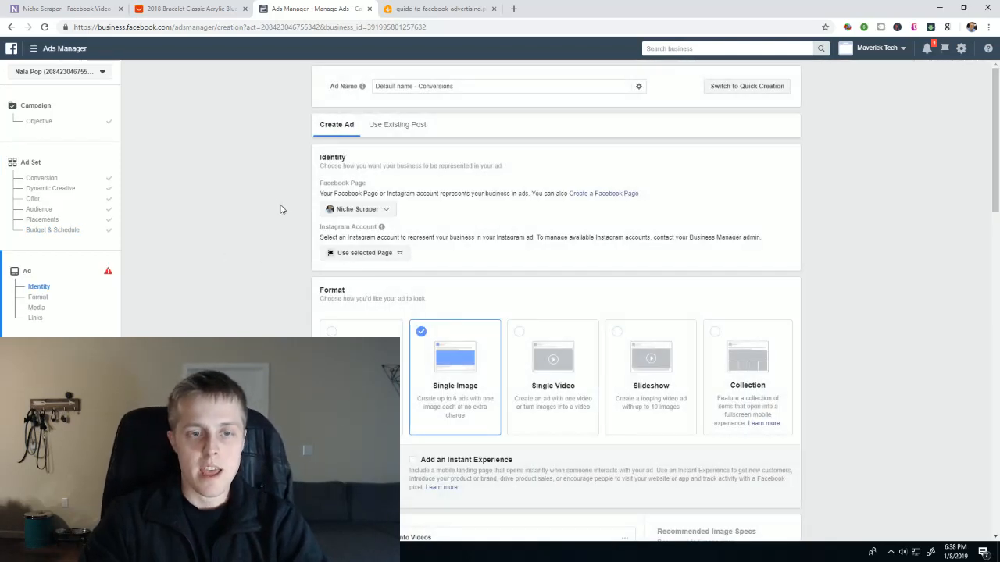
- In the Sketchpad, write "Sales" in the empty area beside the funnel notes, circle it and cross it out
scroll(225, 209, "down", 5)
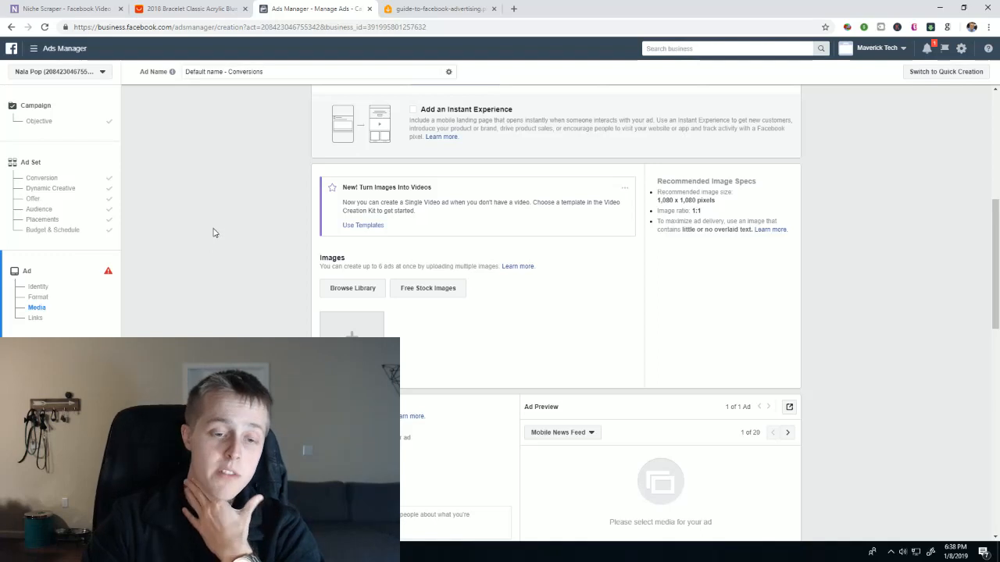
scroll(227, 221, "down", 1)
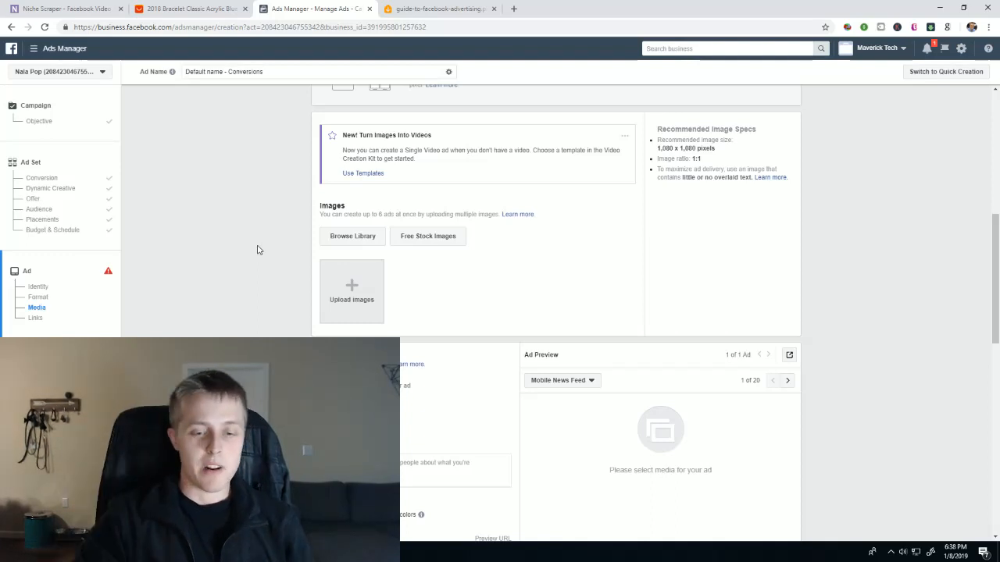
left_click(930, 552)
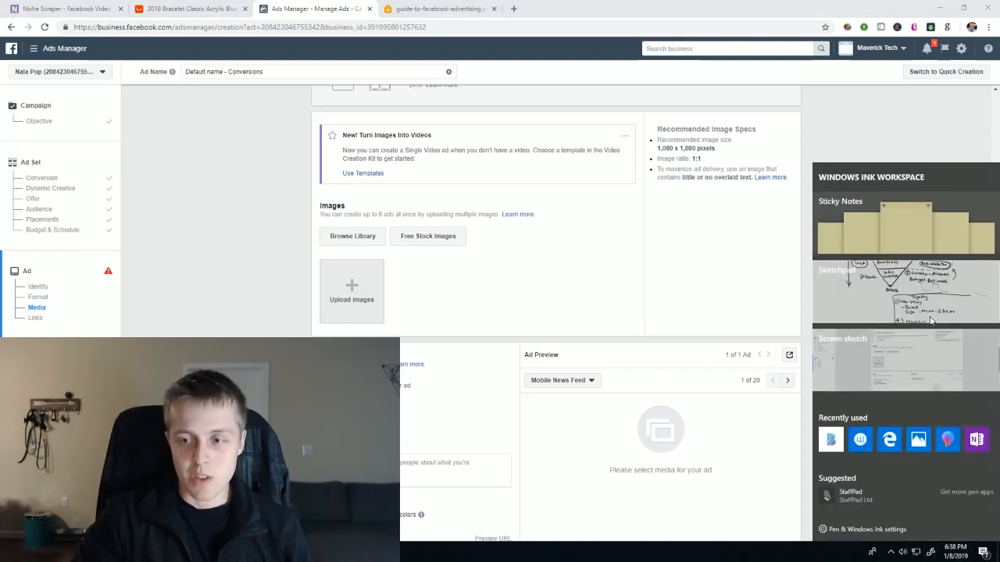
left_click(928, 315)
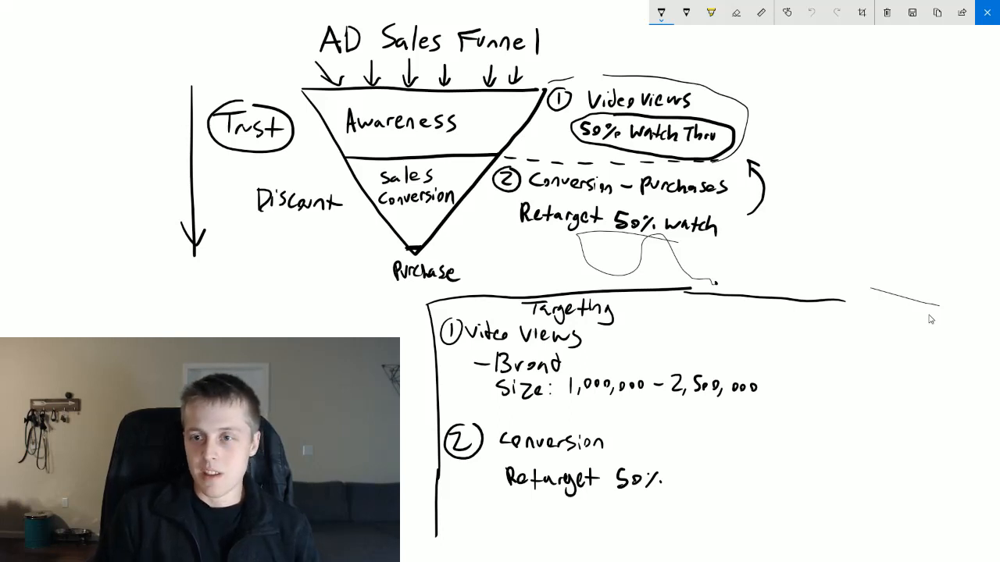
mouse_move(827, 99)
left_mouse_down()
mouse_move(798, 141)
mouse_move(859, 142)
mouse_move(907, 118)
mouse_move(886, 145)
left_mouse_up()
mouse_move(883, 70)
left_mouse_down()
mouse_move(911, 153)
mouse_move(920, 104)
left_mouse_up()
left_click_drag(921, 61, 840, 137)
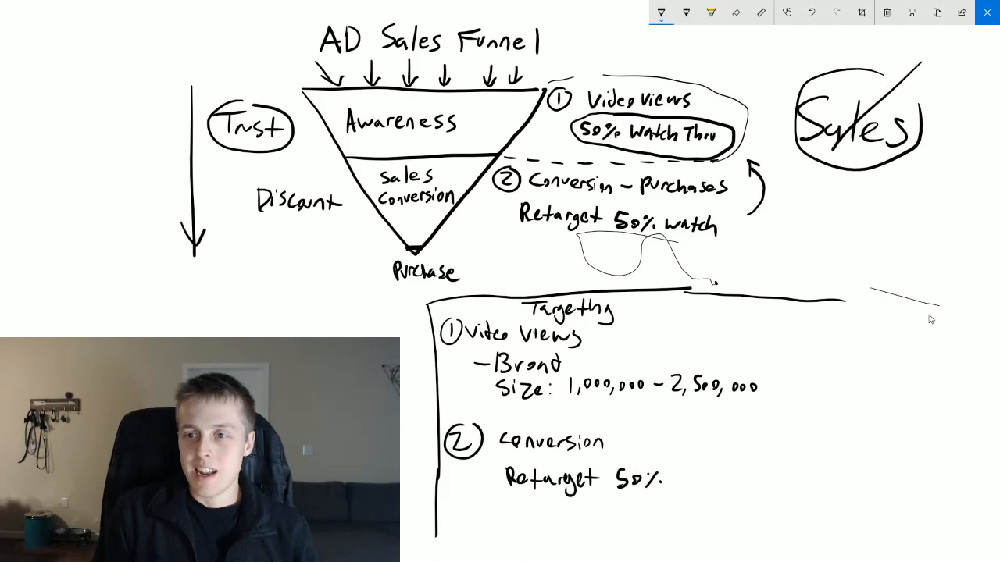
left_click_drag(795, 48, 881, 165)
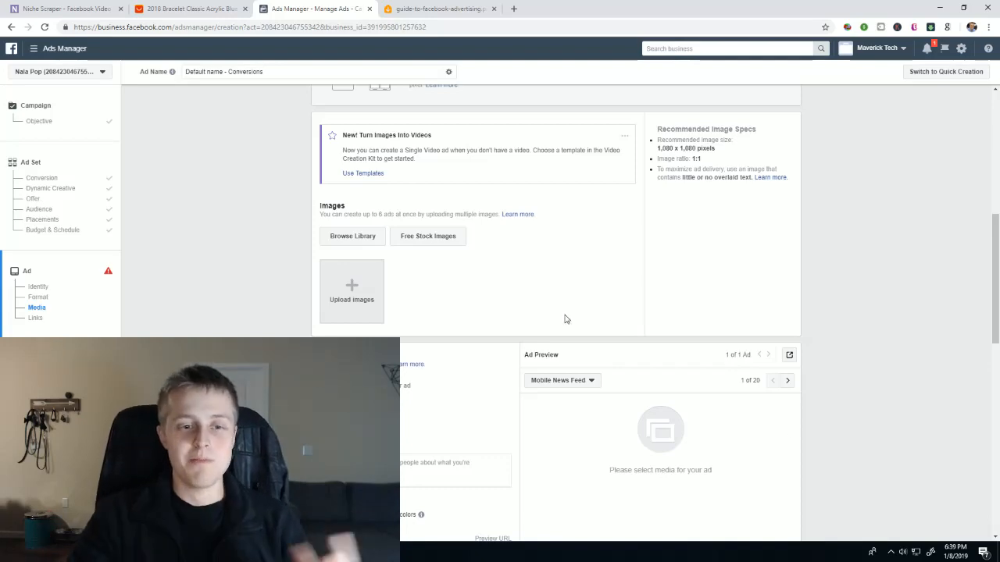
- Upload the 2018-Bracelet-Classic-Acrylic-Blue JPG from Downloads as the single image of the conversions ad
left_click(352, 307)
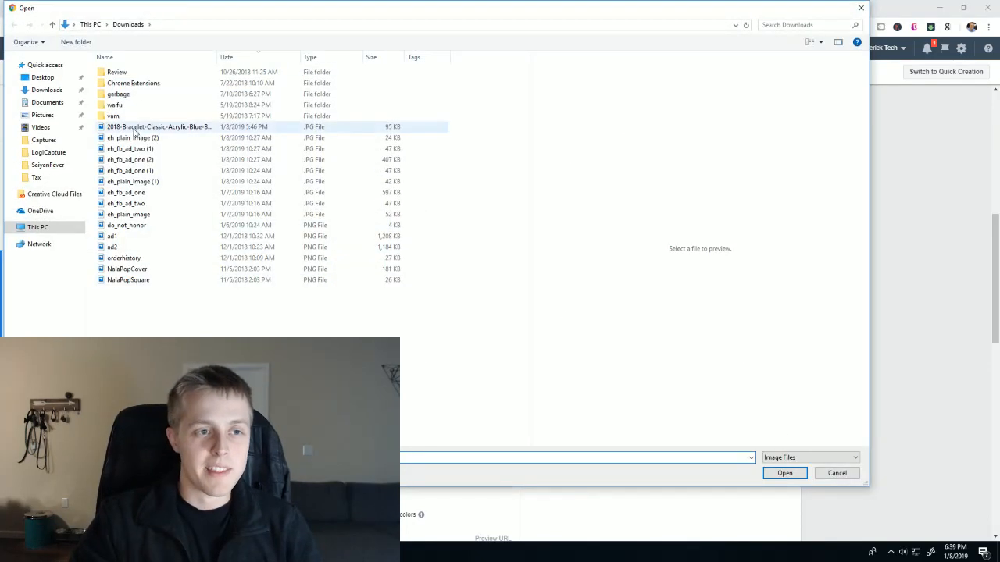
double_click(134, 130)
scroll(790, 390, "down", 3)
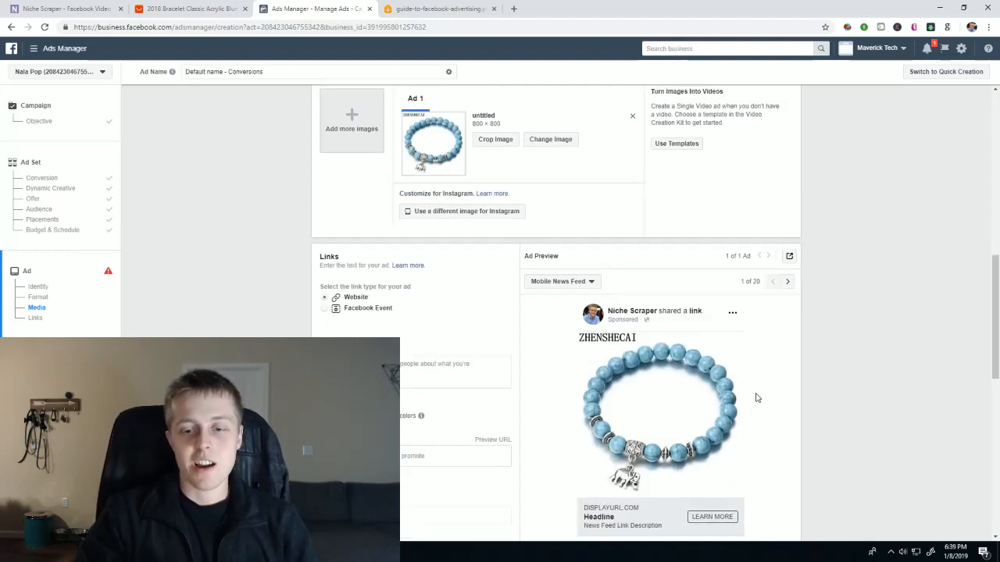
- Write the ad text "Get your elephant bracelet for 50% OFF this week only!"
scroll(759, 395, "down", 2)
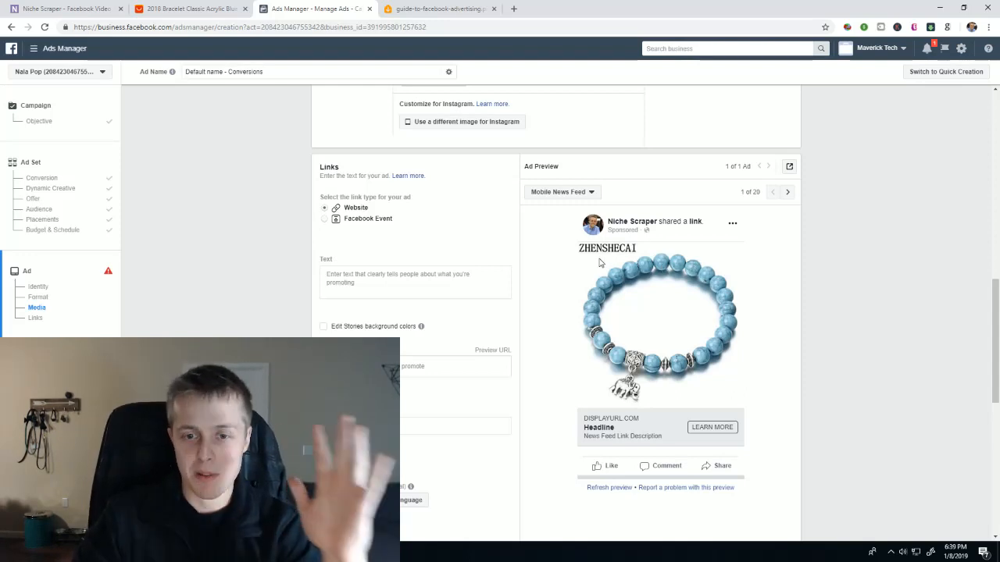
scroll(744, 313, "down", 1)
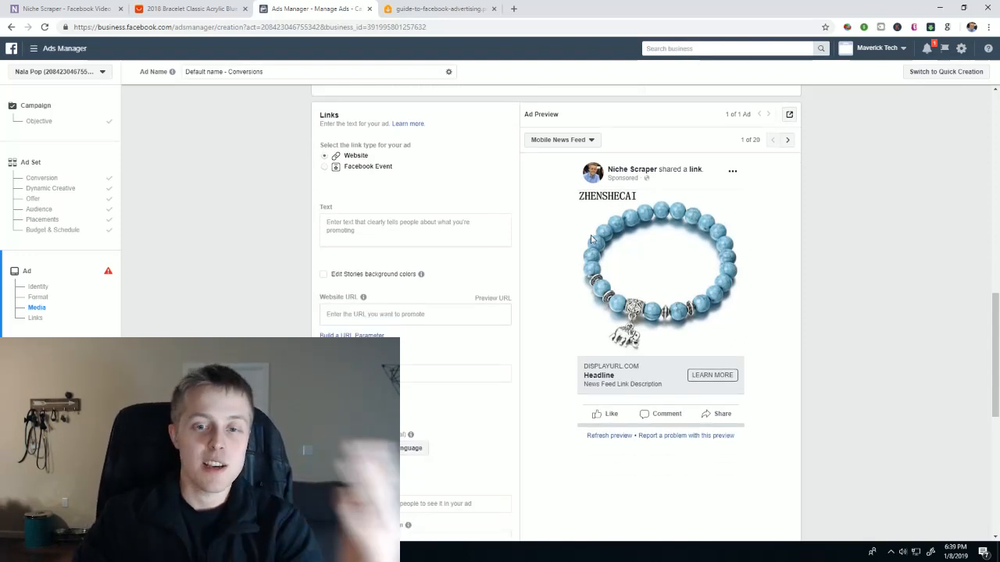
left_click(458, 225)
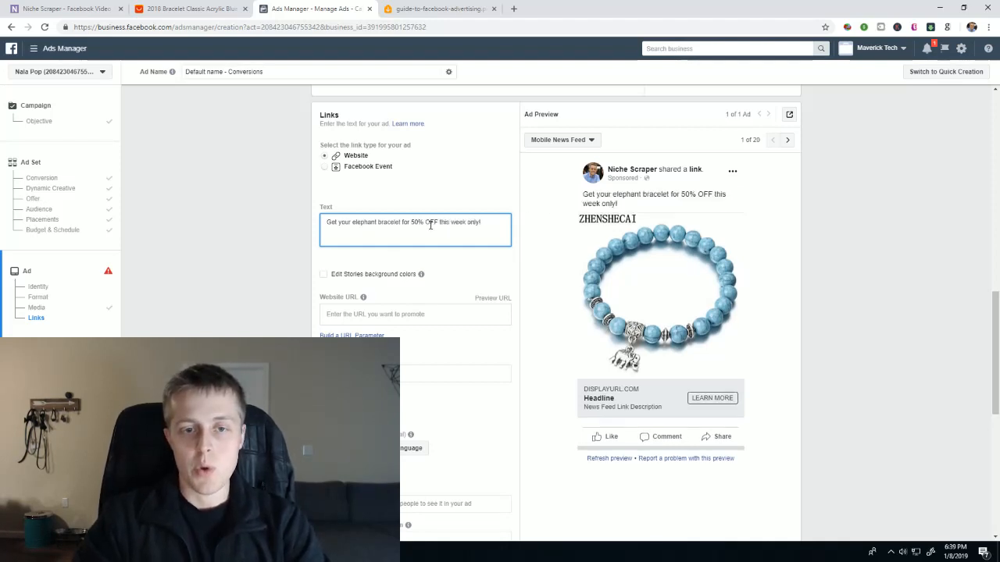
left_click_drag(438, 222, 411, 223)
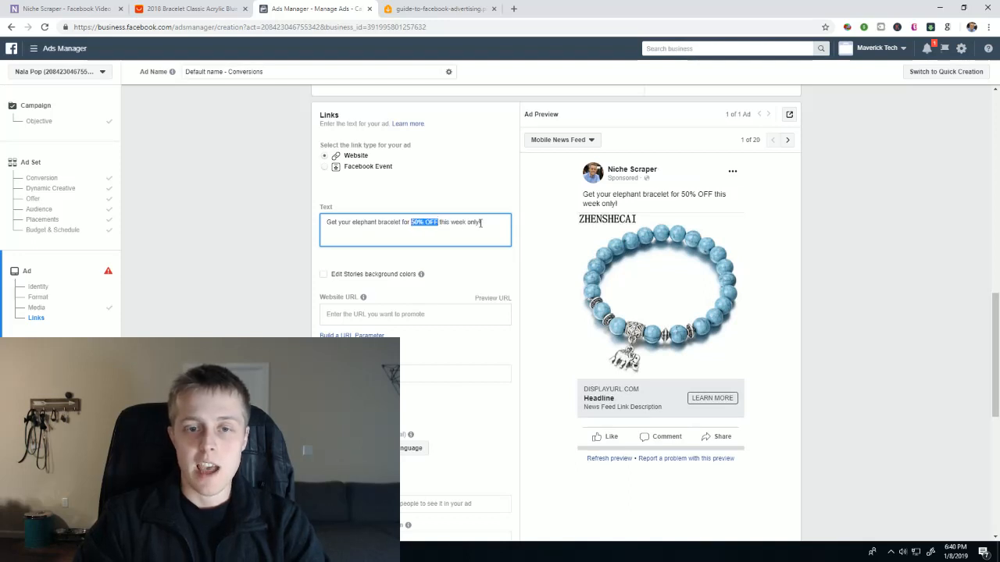
left_click_drag(480, 222, 453, 222)
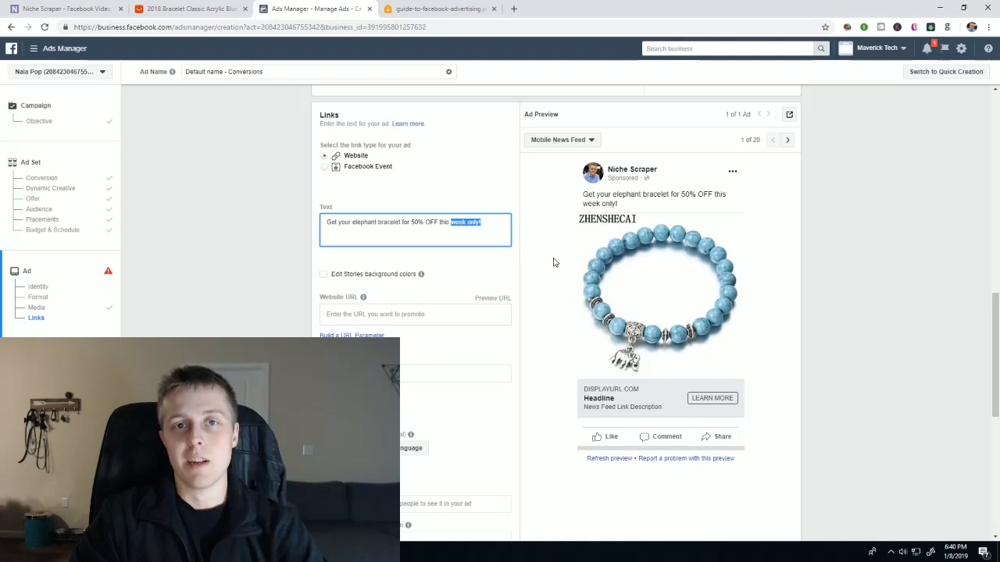
left_click(855, 237)
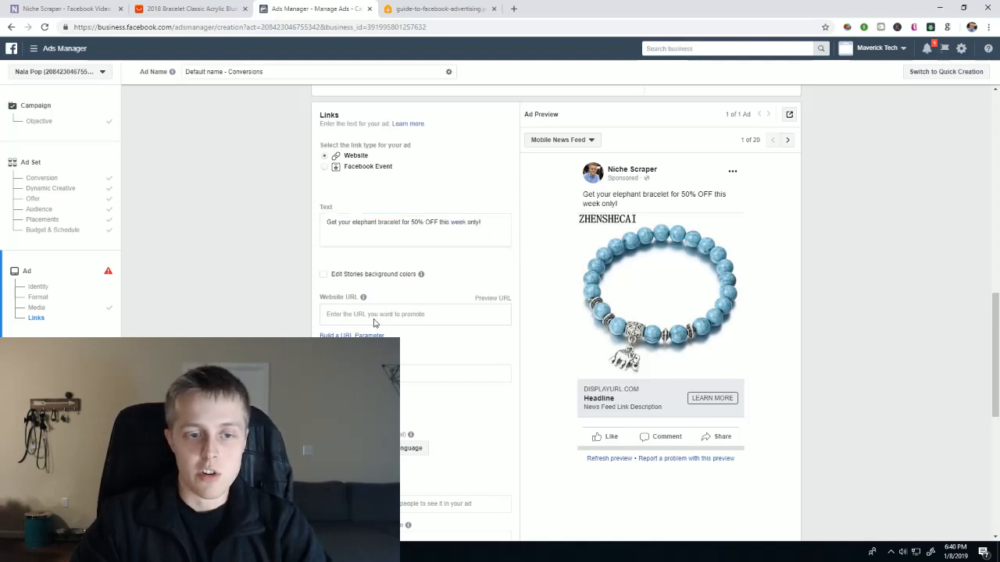
- Set the ad's headline to "Discount Code: ELEPHANTLOVERS"
scroll(352, 323, "down", 1)
scroll(353, 323, "down", 1)
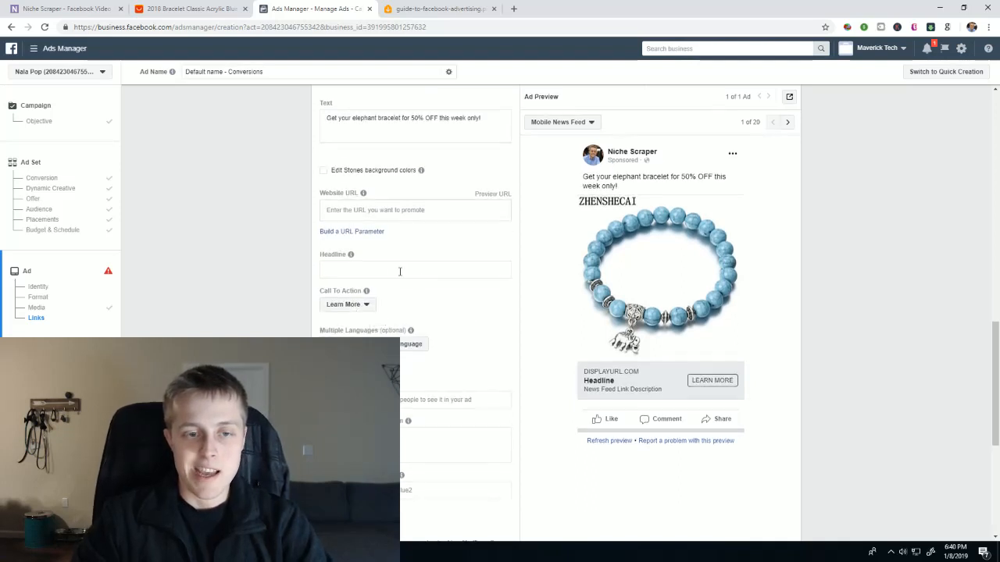
left_click(382, 270)
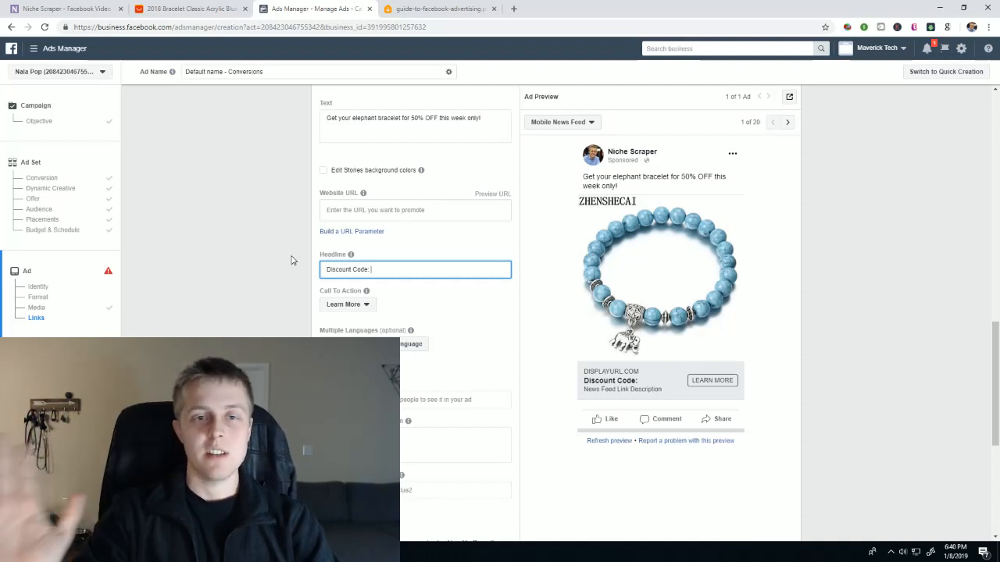
type("ELEP")
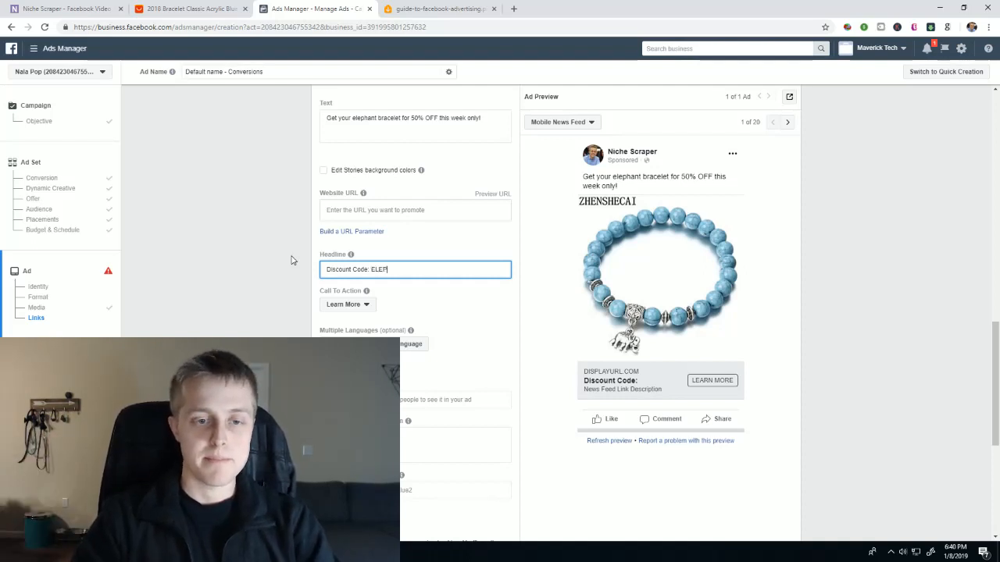
type("HANTLOVERS")
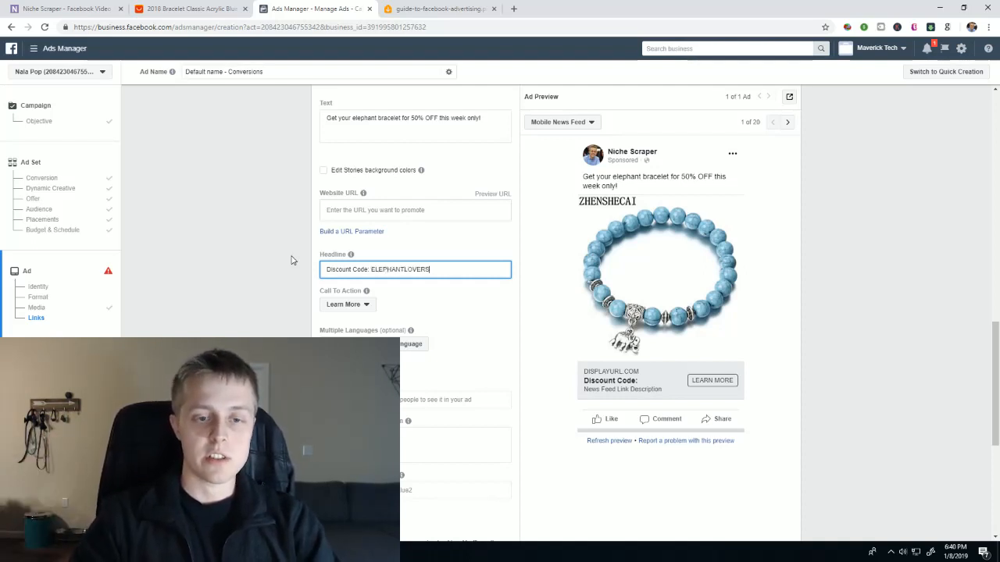
left_click_drag(370, 269, 458, 273)
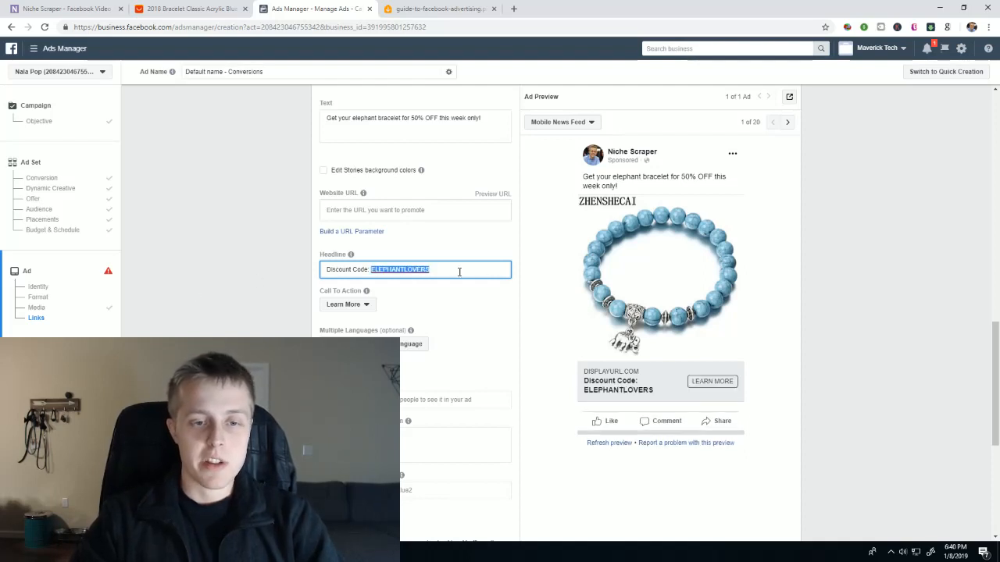
- Set the conversions ad's call to action to Get Offer
left_click(369, 305)
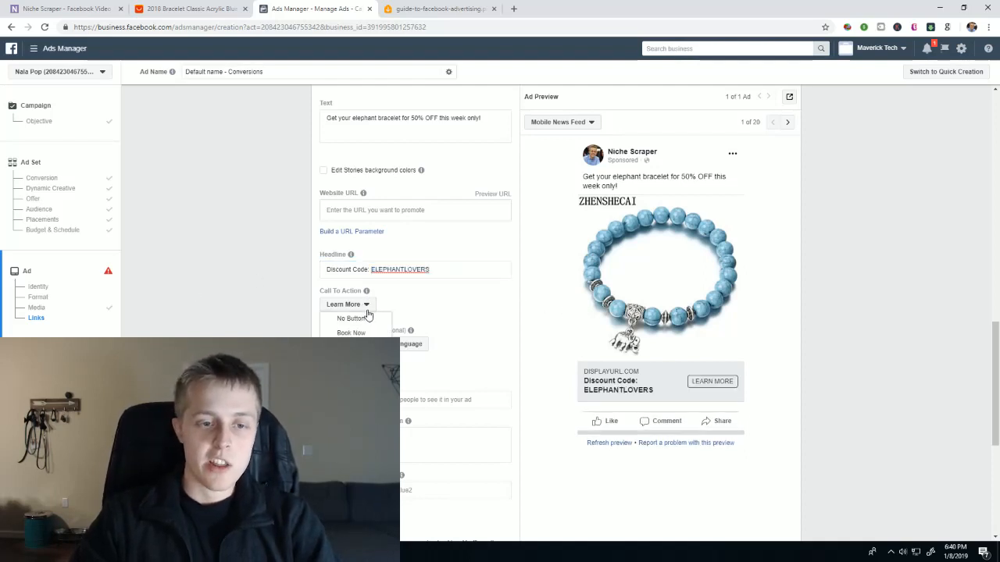
scroll(363, 344, "down", 1)
scroll(355, 327, "down", 1)
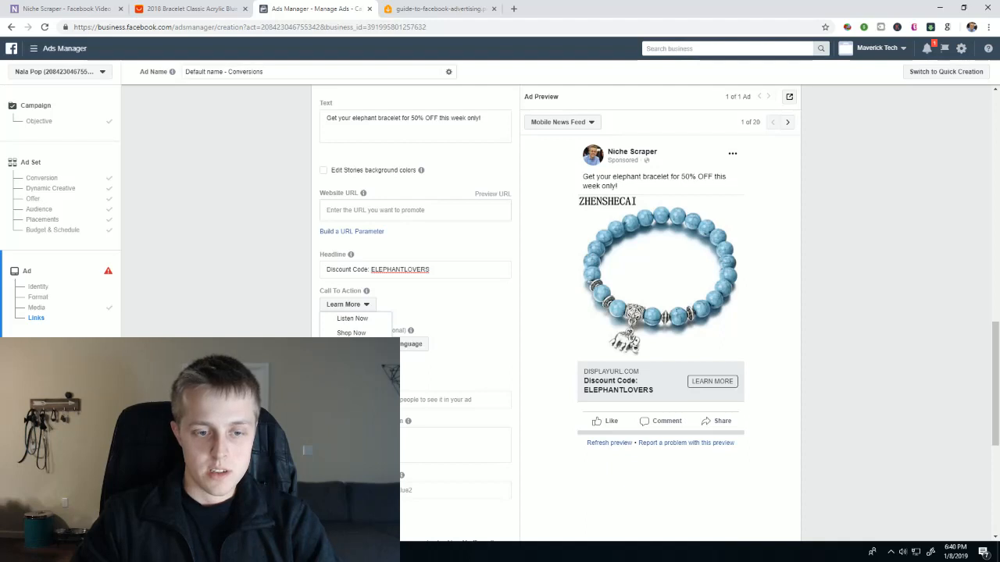
scroll(355, 325, "down", 1)
scroll(355, 325, "up", 4)
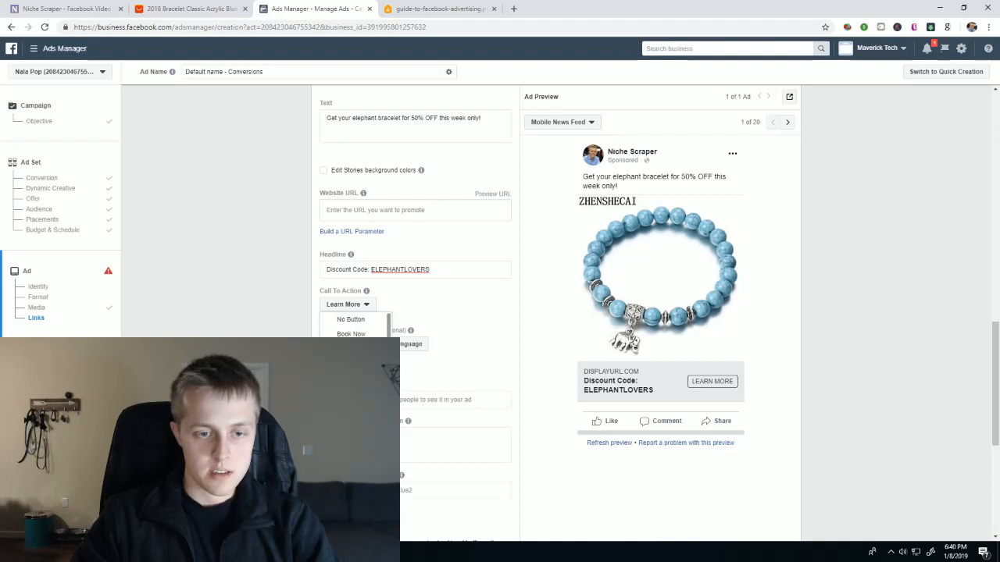
scroll(356, 325, "down", 2)
scroll(356, 325, "down", 1)
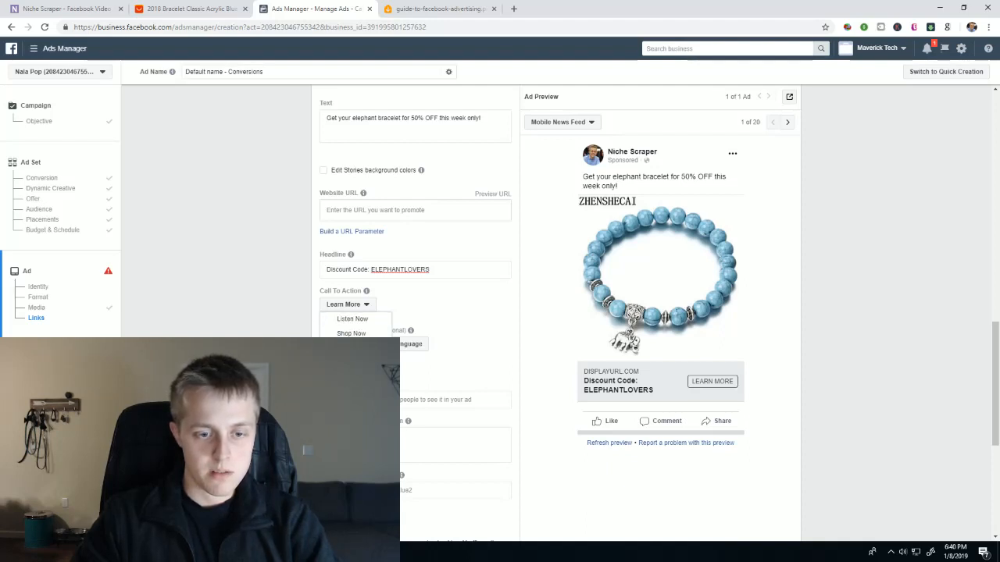
left_click(352, 390)
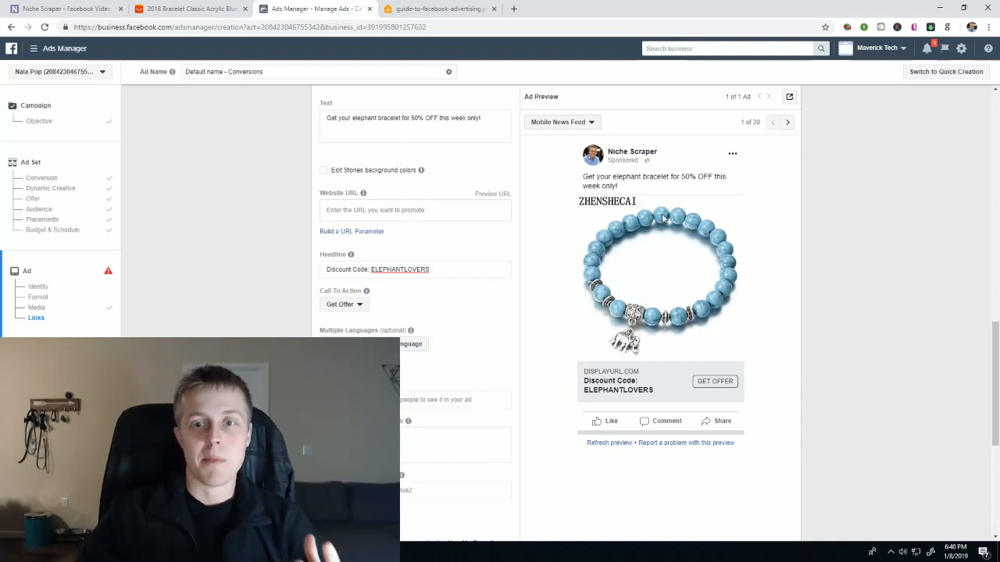
scroll(486, 247, "down", 5)
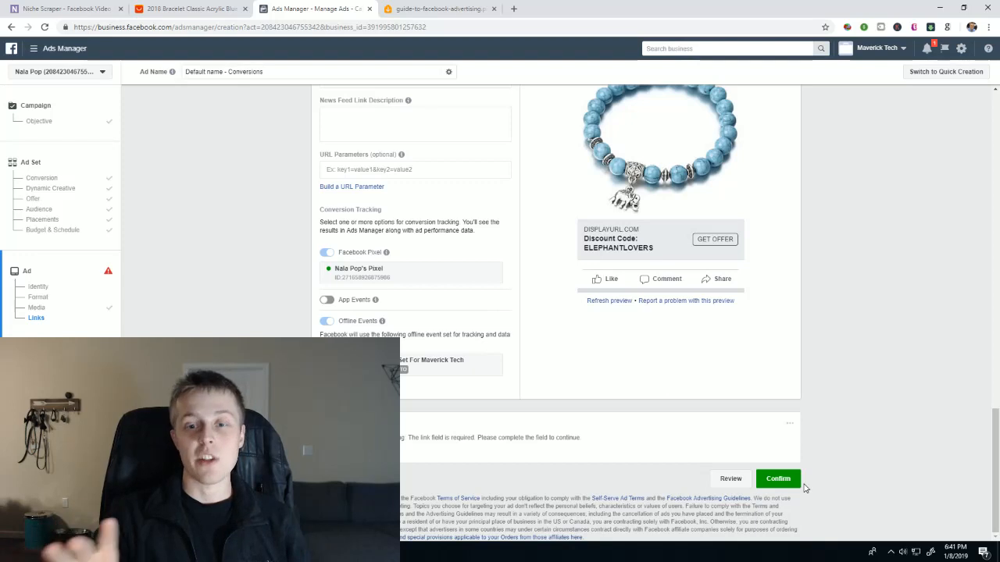
- Switch to the Sketchpad and clear the old funnel drawing and notes
left_click(930, 553)
left_click(941, 294)
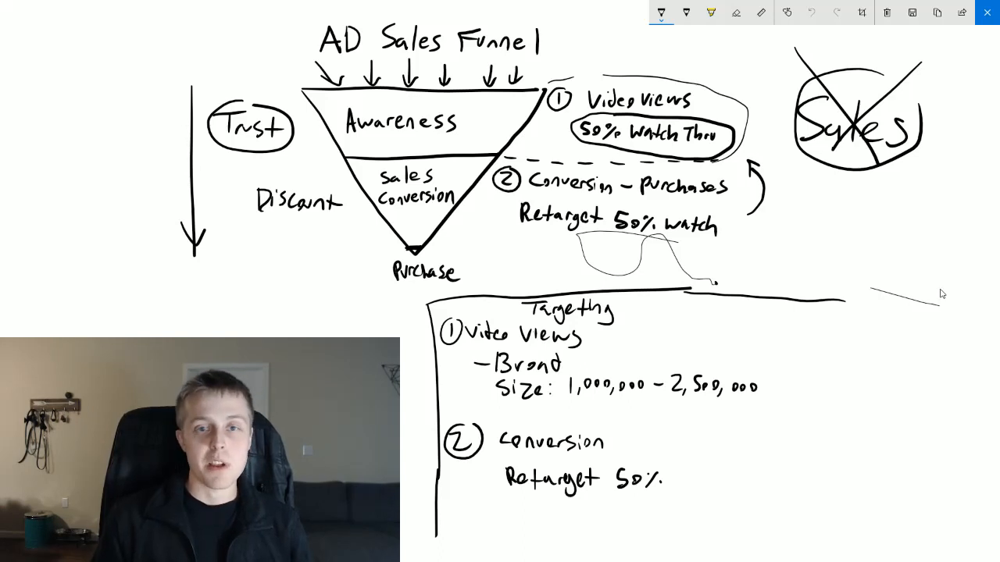
left_click(888, 13)
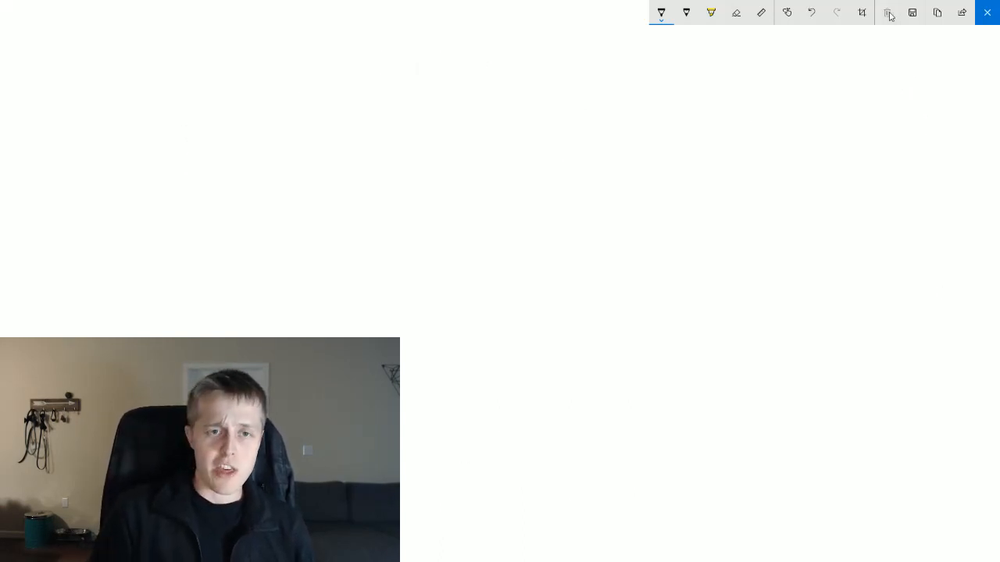
- Draw a large inverted triangle and divide it into three tiers with two horizontal lines
mouse_move(283, 70)
left_mouse_down()
mouse_move(537, 69)
mouse_move(325, 134)
mouse_move(425, 276)
mouse_move(572, 77)
mouse_move(537, 70)
left_mouse_up()
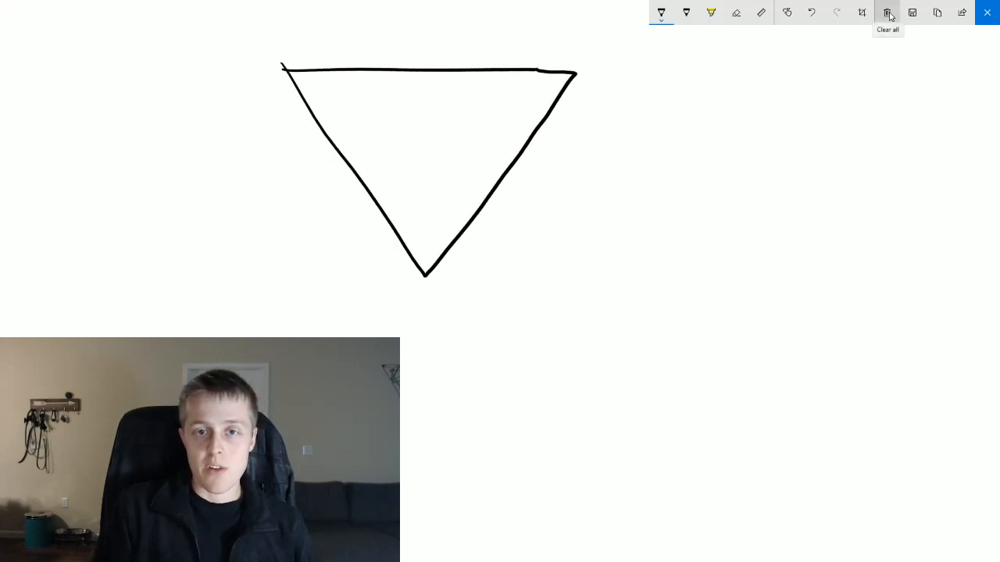
left_click_drag(323, 132, 534, 121)
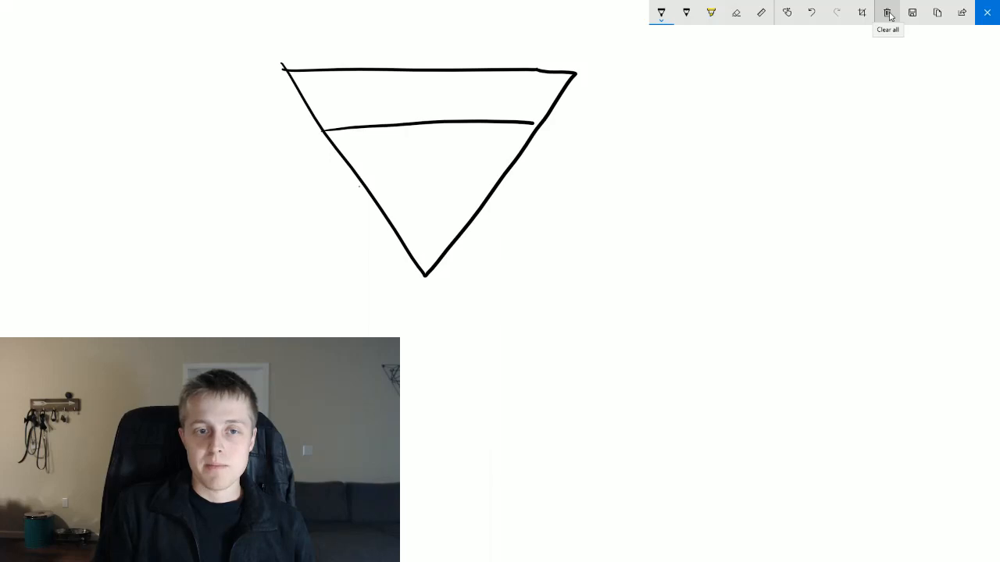
left_click_drag(360, 186, 500, 192)
- Write "Awareness" in the funnel's top tier
left_click_drag(350, 91, 345, 116)
mouse_move(349, 89)
left_mouse_down()
mouse_move(359, 116)
mouse_move(358, 104)
left_mouse_up()
mouse_move(364, 99)
left_mouse_down()
mouse_move(396, 105)
mouse_move(405, 94)
left_mouse_up()
left_click(423, 102)
left_click_drag(406, 98, 432, 95)
left_click_drag(434, 99, 448, 103)
left_click_drag(473, 86, 467, 104)
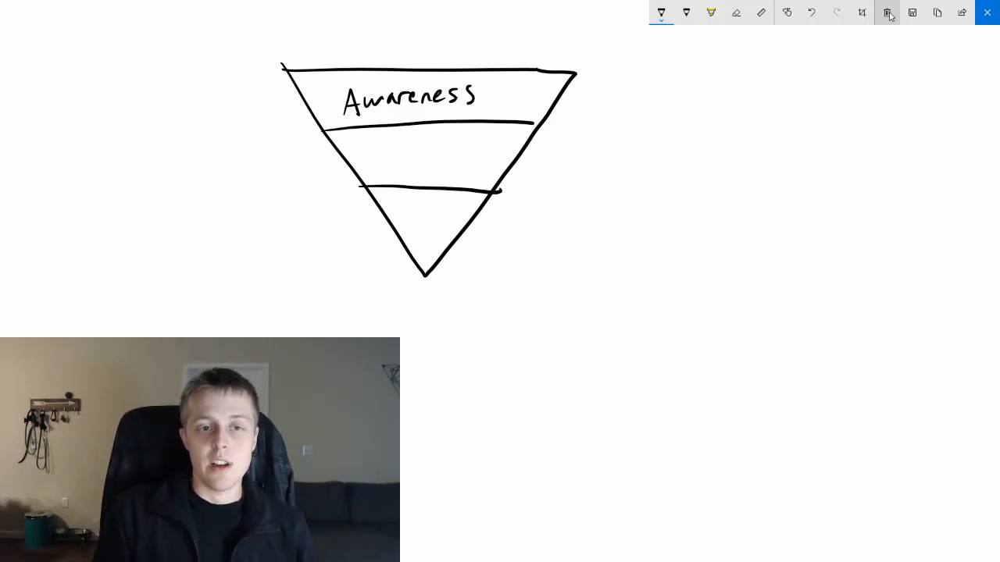
- Write "Sales" in both the middle and the bottom tier of the funnel
left_click_drag(394, 141, 383, 160)
left_click_drag(409, 147, 421, 157)
left_click_drag(424, 150, 434, 158)
left_click_drag(448, 142, 437, 159)
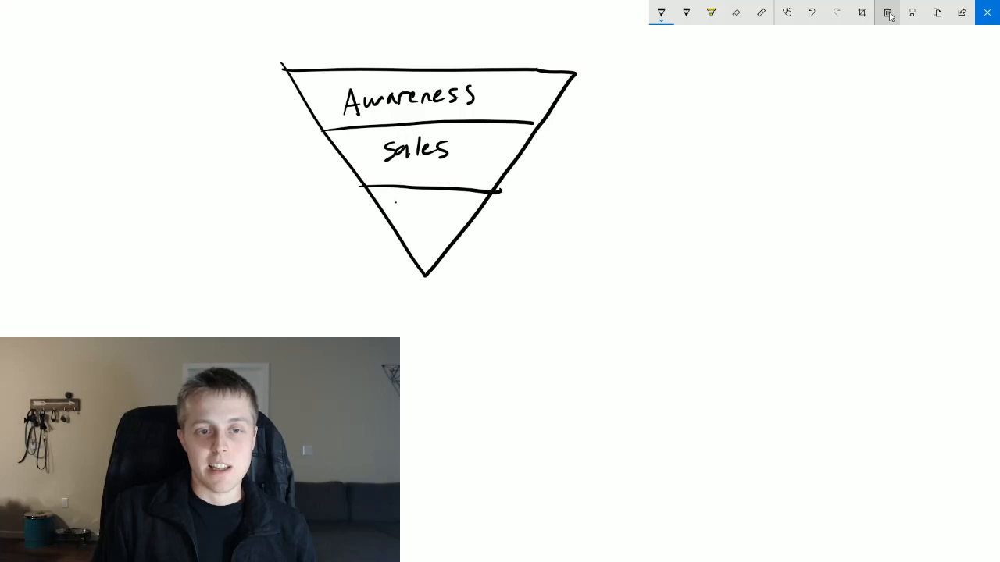
left_click_drag(402, 203, 392, 220)
left_click_drag(412, 209, 420, 223)
mouse_move(423, 214)
left_mouse_down()
mouse_move(430, 206)
mouse_move(435, 220)
left_mouse_up()
left_click_drag(447, 205, 437, 224)
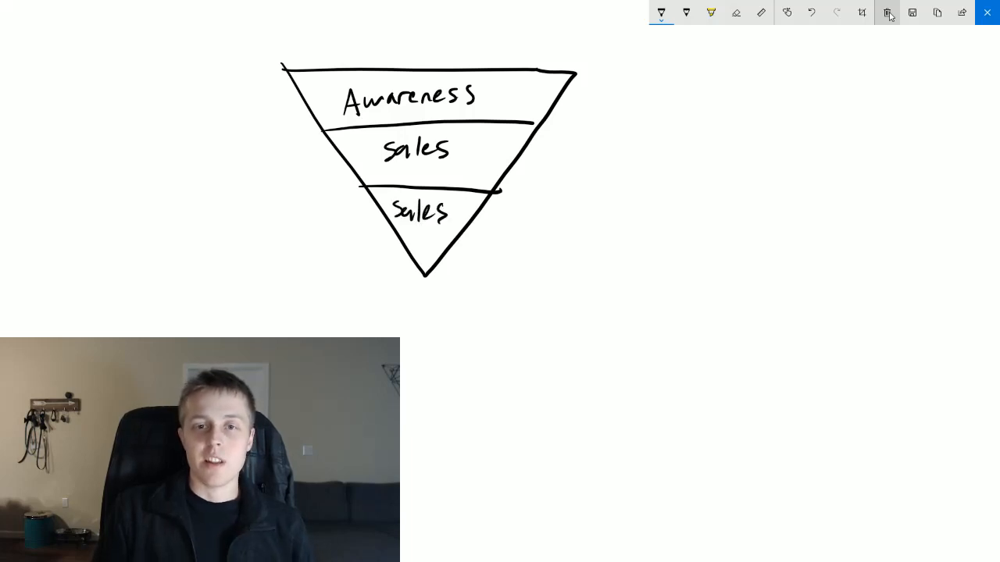
- Label the funnel's right side with "V.V." beside the Awareness tier and "ATC" beside the middle Sales tier
mouse_move(593, 78)
left_mouse_down()
mouse_move(612, 77)
mouse_move(632, 101)
mouse_move(641, 81)
left_mouse_up()
left_click(616, 100)
left_click(645, 99)
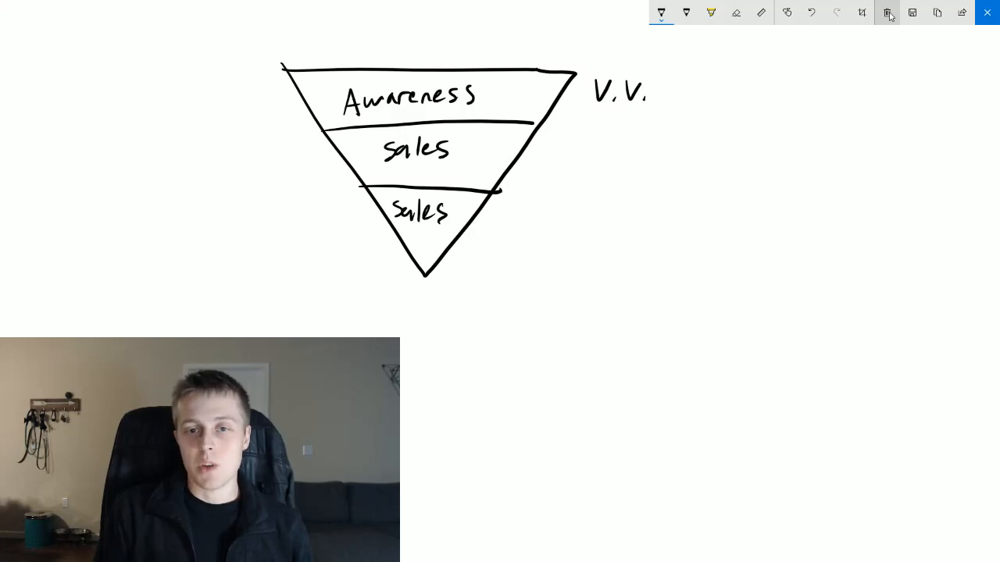
mouse_move(552, 168)
left_mouse_down()
mouse_move(568, 167)
mouse_move(565, 155)
left_mouse_up()
left_click_drag(568, 151, 596, 150)
mouse_move(584, 152)
left_mouse_down()
mouse_move(585, 170)
mouse_move(621, 165)
left_mouse_up()
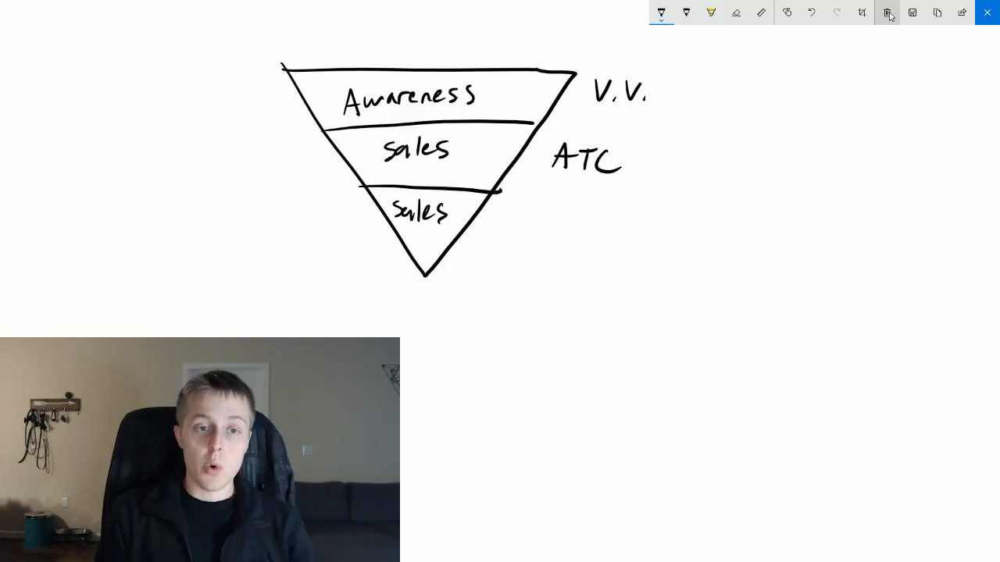
- Write "No Discount" to the left of the middle Sales tier
mouse_move(207, 159)
left_mouse_down()
mouse_move(205, 178)
mouse_move(221, 159)
left_mouse_up()
left_click_drag(227, 165, 243, 174)
mouse_move(242, 159)
left_mouse_down()
mouse_move(257, 163)
mouse_move(244, 175)
left_mouse_up()
left_click(267, 157)
left_click_drag(263, 164, 267, 173)
mouse_move(283, 162)
left_mouse_down()
mouse_move(278, 171)
mouse_move(320, 175)
left_mouse_up()
left_click_drag(316, 169, 337, 167)
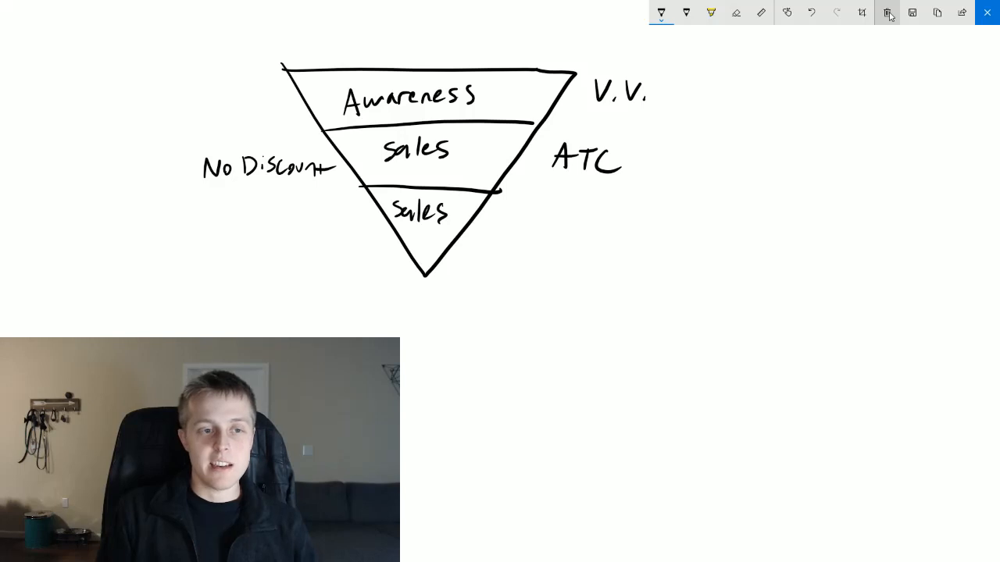
- Write "Discount" to the left of the bottom Sales tier
left_click_drag(227, 220, 226, 243)
mouse_move(242, 232)
left_mouse_down()
mouse_move(242, 243)
mouse_move(276, 239)
left_mouse_up()
left_click_drag(281, 231, 286, 239)
left_click_drag(289, 226, 311, 235)
left_click_drag(317, 225, 317, 241)
left_click_drag(309, 233, 336, 231)
- Write "Pur" to the right of the bottom tier and separate the right-side labels with dashed lines
left_click_drag(500, 221, 500, 247)
left_click_drag(500, 222, 522, 240)
left_click_drag(527, 239, 531, 233)
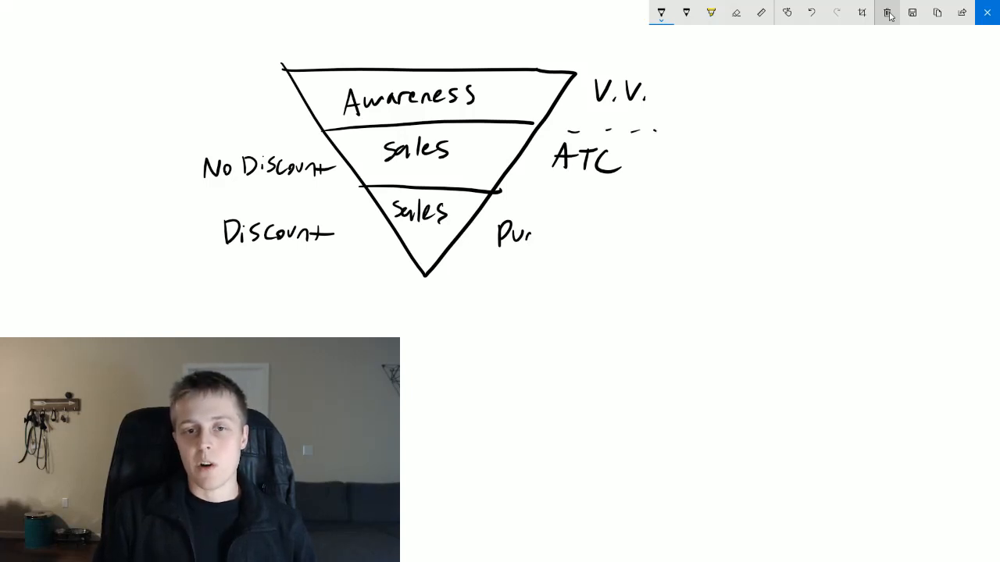
left_click_drag(575, 196, 586, 198)
left_click_drag(603, 198, 610, 194)
left_click_drag(614, 197, 620, 193)
left_click_drag(626, 198, 634, 193)
left_click_drag(645, 198, 678, 191)
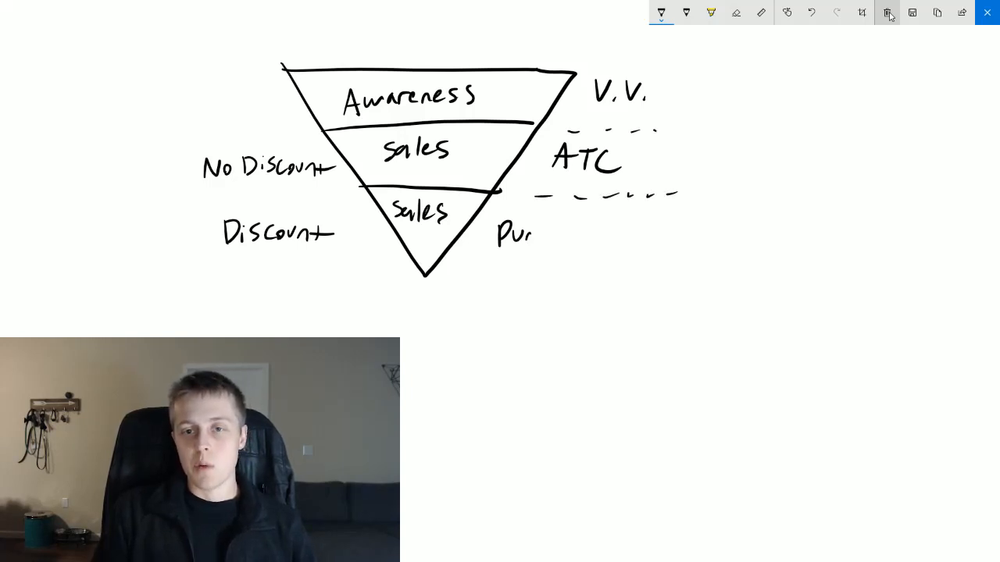
- Write "Retarget 50% V." next to ATC and draw a curved arrow from it up toward V.V
mouse_move(656, 150)
left_mouse_down()
mouse_move(657, 175)
mouse_move(681, 175)
left_mouse_up()
mouse_move(681, 156)
left_mouse_down()
mouse_move(686, 177)
mouse_move(712, 164)
left_mouse_up()
mouse_move(719, 164)
left_mouse_down()
mouse_move(711, 181)
mouse_move(729, 175)
left_mouse_up()
mouse_move(737, 156)
left_mouse_down()
mouse_move(734, 176)
mouse_move(767, 173)
mouse_move(759, 180)
left_mouse_up()
left_click_drag(777, 166, 792, 169)
mouse_move(800, 162)
left_mouse_down()
mouse_move(788, 180)
mouse_move(834, 157)
left_mouse_up()
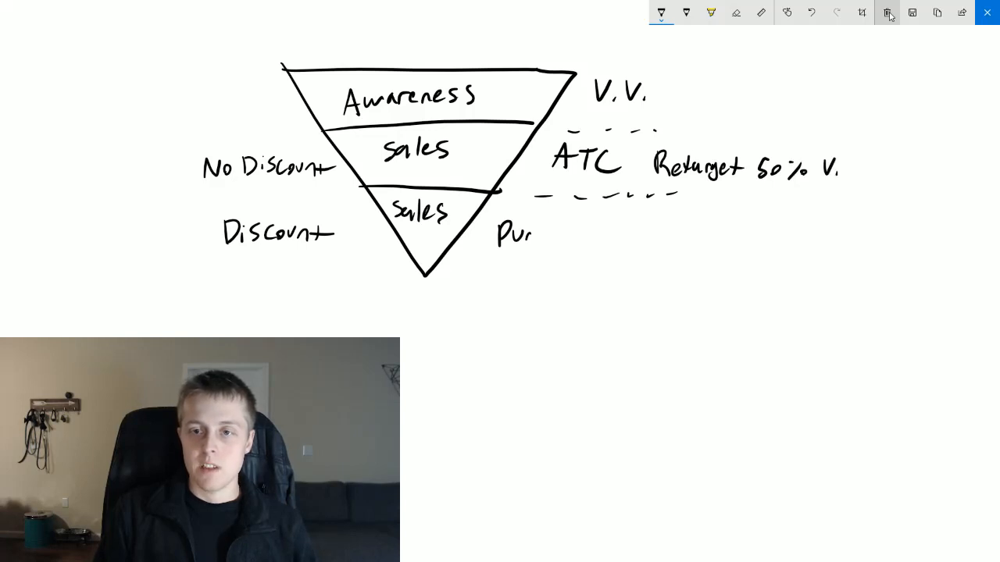
left_click_drag(691, 150, 715, 117)
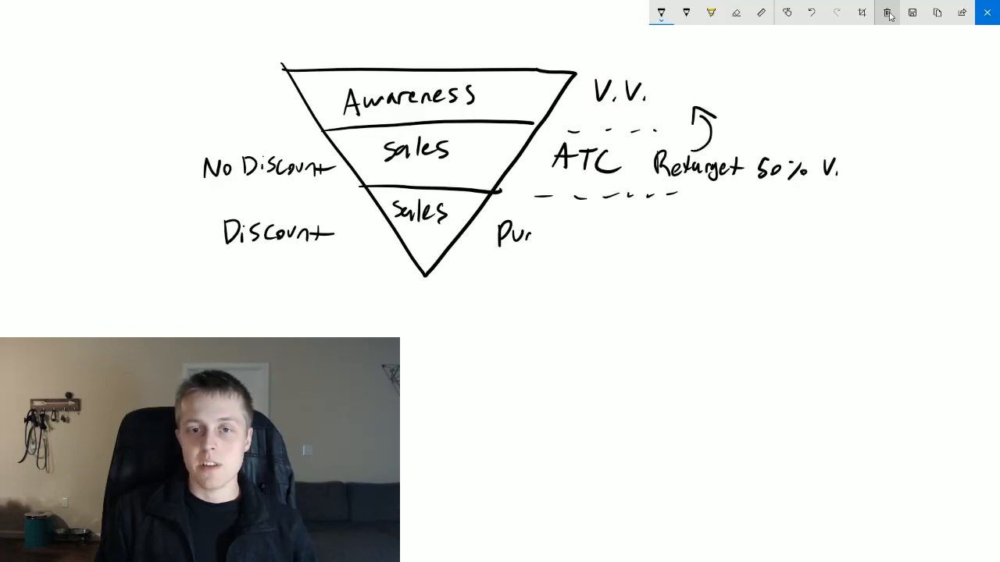
- Write "Retarget ATC Did not Purchase" next to Pur and draw a curved arrow up toward the 50% retargeting note
mouse_move(590, 222)
left_mouse_down()
mouse_move(602, 244)
mouse_move(685, 234)
mouse_move(716, 247)
mouse_move(724, 234)
left_mouse_up()
mouse_move(725, 228)
left_mouse_down()
mouse_move(742, 228)
mouse_move(734, 247)
left_mouse_up()
mouse_move(751, 228)
left_mouse_down()
mouse_move(742, 236)
mouse_move(754, 245)
left_mouse_up()
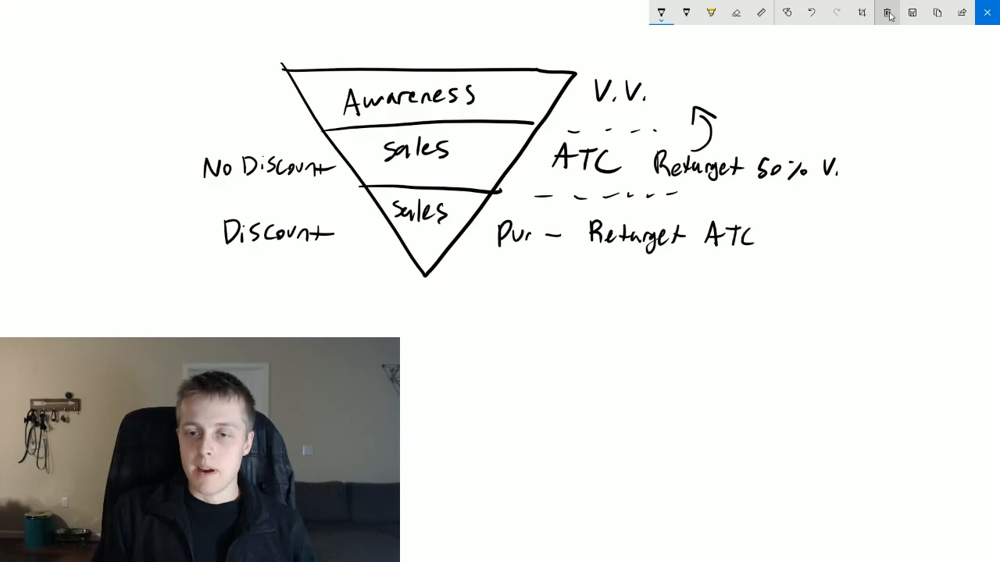
mouse_move(697, 256)
left_mouse_down()
mouse_move(695, 273)
mouse_move(717, 272)
left_mouse_up()
mouse_move(723, 266)
left_mouse_down()
mouse_move(723, 256)
mouse_move(741, 275)
left_mouse_up()
mouse_move(746, 266)
left_mouse_down()
mouse_move(760, 276)
mouse_move(784, 266)
mouse_move(834, 277)
left_mouse_up()
mouse_move(848, 264)
left_mouse_down()
mouse_move(843, 276)
mouse_move(853, 278)
left_mouse_up()
left_click_drag(862, 272, 871, 276)
mouse_move(779, 207)
left_mouse_down()
mouse_move(773, 241)
mouse_move(783, 200)
mouse_move(800, 212)
left_mouse_up()
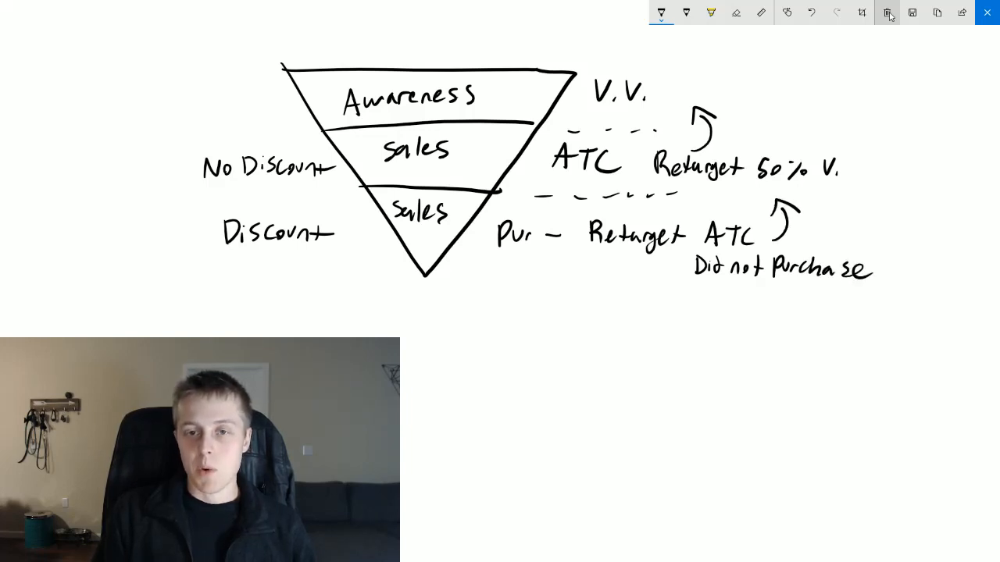
- Add a long downward arrow and an X left of the funnel, plus five small arrows pointing into its top
left_click_drag(128, 78, 137, 251)
mouse_move(123, 229)
left_mouse_down()
mouse_move(132, 245)
mouse_move(153, 237)
left_mouse_up()
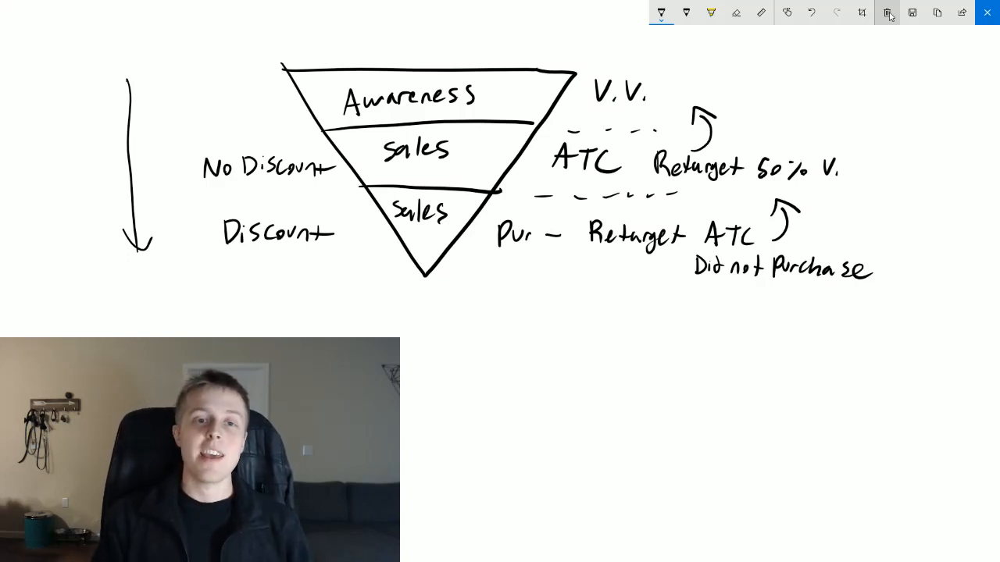
left_click_drag(379, 33, 388, 62)
left_click_drag(378, 49, 423, 63)
mouse_move(412, 41)
left_mouse_down()
mouse_move(435, 39)
mouse_move(469, 61)
mouse_move(479, 47)
left_mouse_up()
mouse_move(503, 35)
left_mouse_down()
mouse_move(503, 61)
mouse_move(514, 45)
left_mouse_up()
left_click_drag(338, 38, 339, 60)
left_click_drag(329, 52, 351, 50)
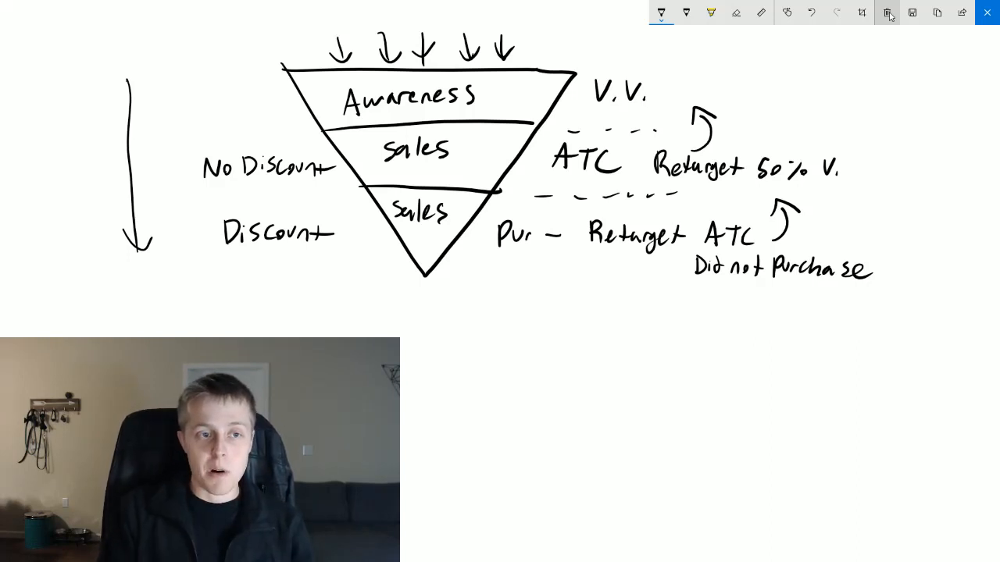
mouse_move(185, 139)
left_mouse_down()
mouse_move(165, 159)
mouse_move(187, 158)
left_mouse_up()
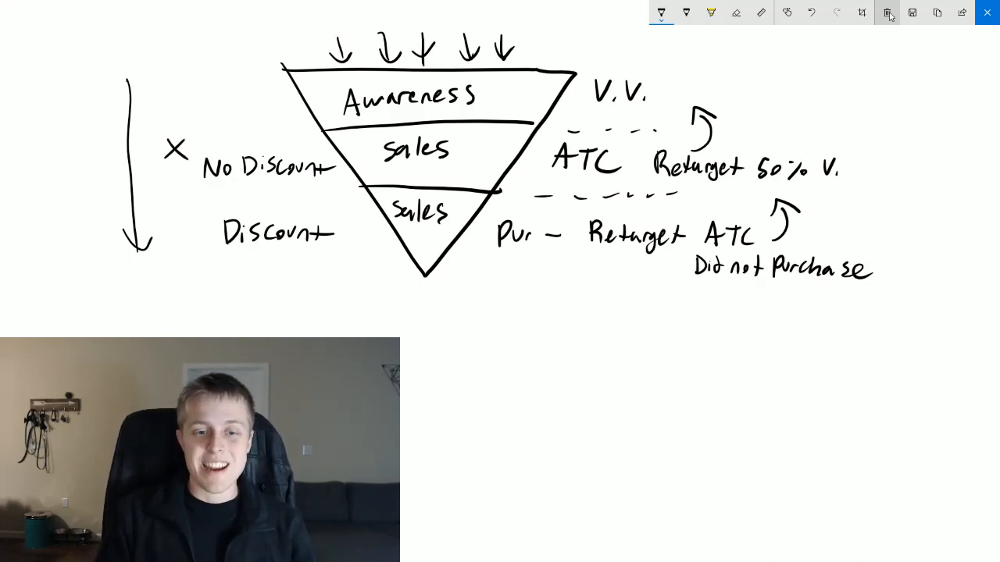
- Write "$0.99 per purchase" below the funnel with "x 10" underneath it
left_click_drag(457, 317, 447, 345)
mouse_move(453, 313)
left_mouse_down()
mouse_move(453, 349)
mouse_move(479, 315)
mouse_move(513, 340)
mouse_move(578, 356)
mouse_move(581, 340)
left_mouse_up()
left_click(490, 338)
left_click_drag(592, 336, 617, 333)
left_click_drag(638, 334, 641, 346)
mouse_move(651, 334)
left_mouse_down()
mouse_move(662, 343)
mouse_move(674, 332)
left_mouse_up()
mouse_move(683, 334)
left_mouse_down()
mouse_move(677, 345)
mouse_move(699, 347)
left_mouse_up()
left_click_drag(709, 334, 723, 348)
left_click_drag(719, 340, 762, 343)
left_click_drag(478, 379, 492, 395)
left_click_drag(492, 378, 479, 395)
left_click_drag(515, 362, 511, 400)
left_click_drag(528, 376, 529, 378)
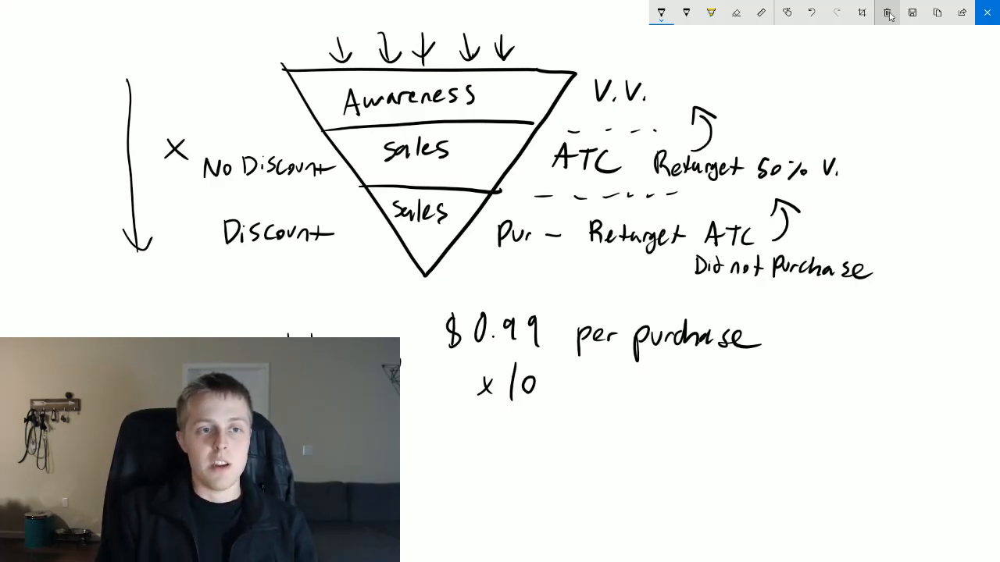
- Add budget amounts to the funnel tiers: $5 beside Awareness, $3 in the middle Sales tier, and a dollar sign in the bottom tier
left_click_drag(196, 82, 188, 104)
left_click_drag(195, 76, 191, 108)
left_click_drag(221, 83, 210, 107)
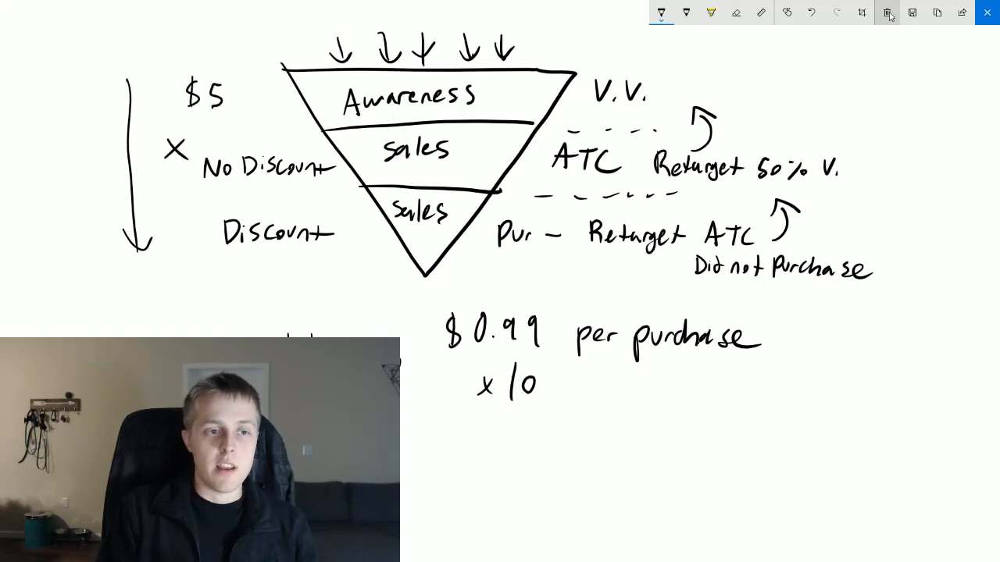
left_click_drag(484, 135, 480, 160)
mouse_move(488, 134)
left_mouse_down()
mouse_move(498, 142)
mouse_move(489, 156)
left_mouse_up()
left_click_drag(413, 232, 405, 248)
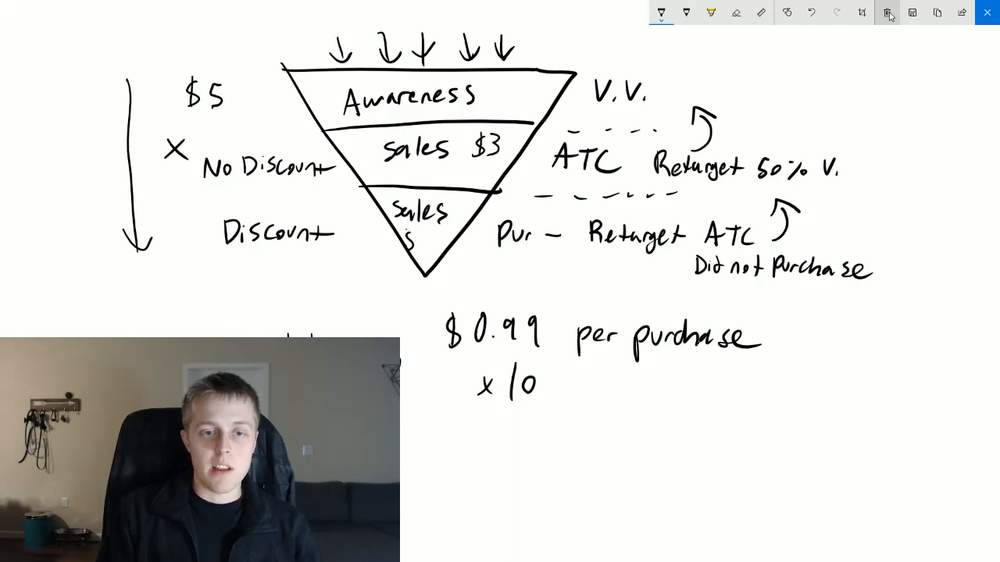